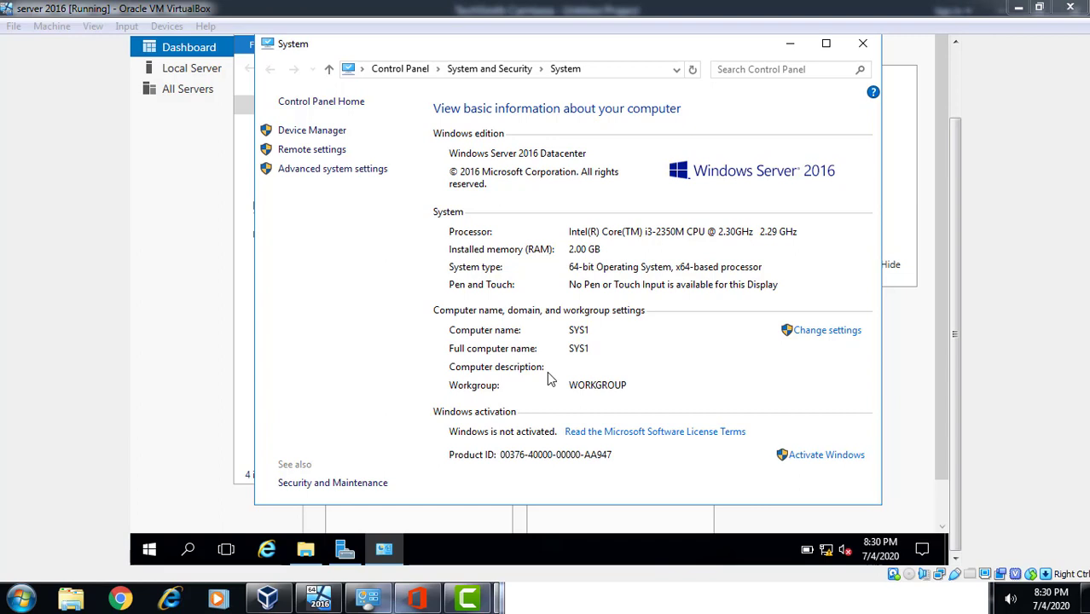
Run cmd from the Explorer address bar and close the System information window
{"action": "left_click", "coordinate": [625, 70]}
{"action": "type", "text": "cmd"}
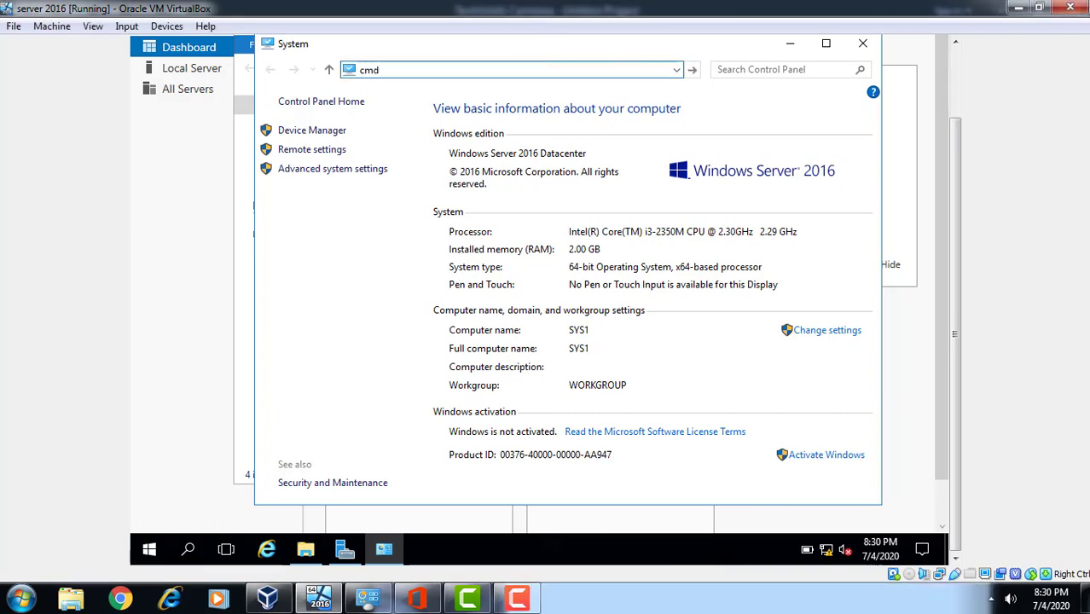
{"action": "key", "text": "ctrl+a"}
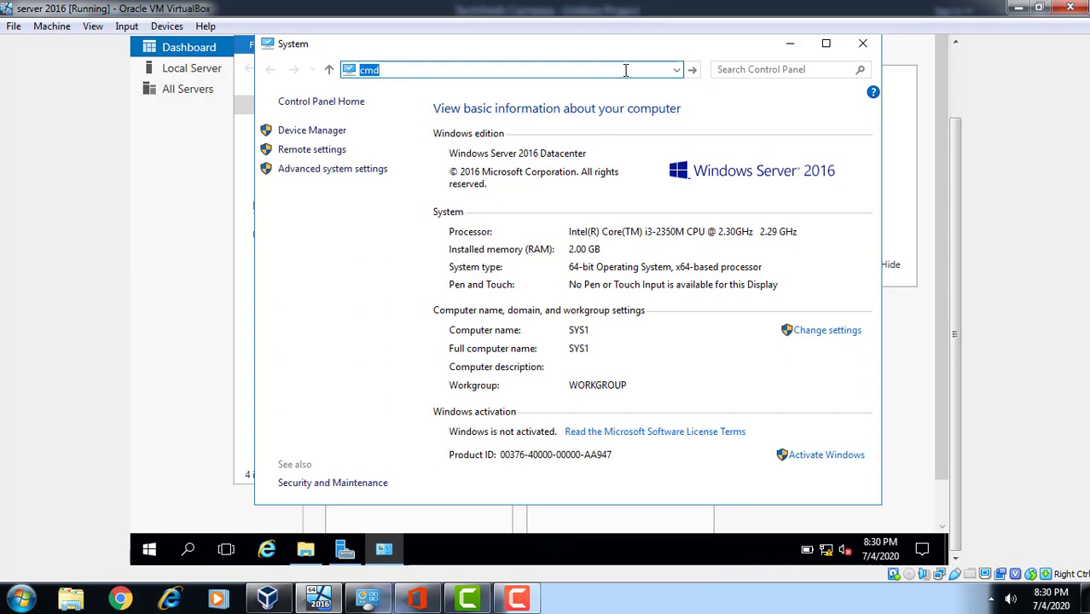
{"action": "left_click", "coordinate": [863, 46]}
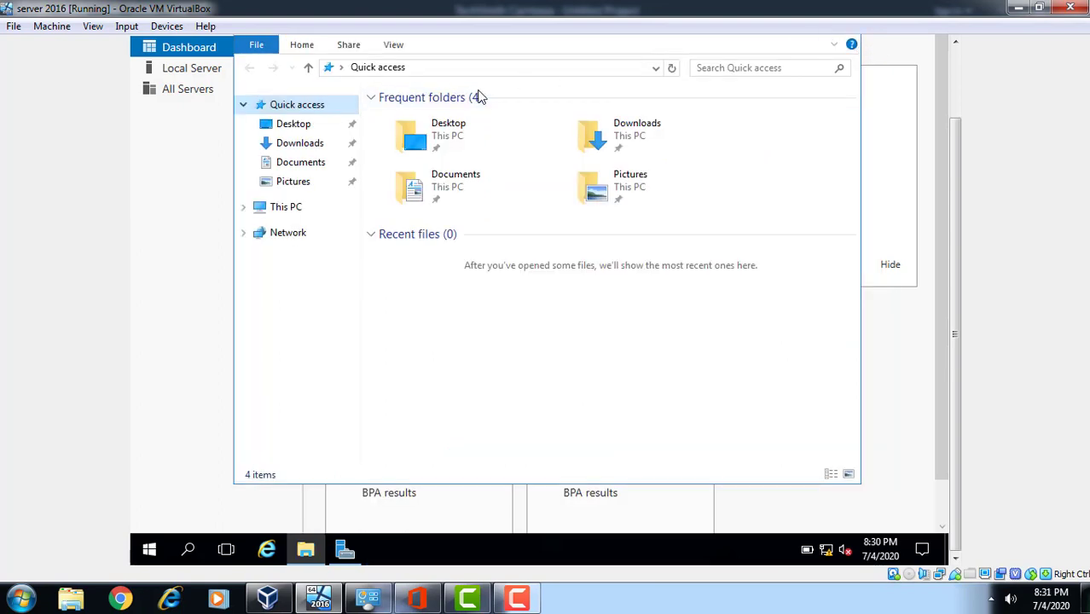
{"action": "left_click", "coordinate": [521, 69]}
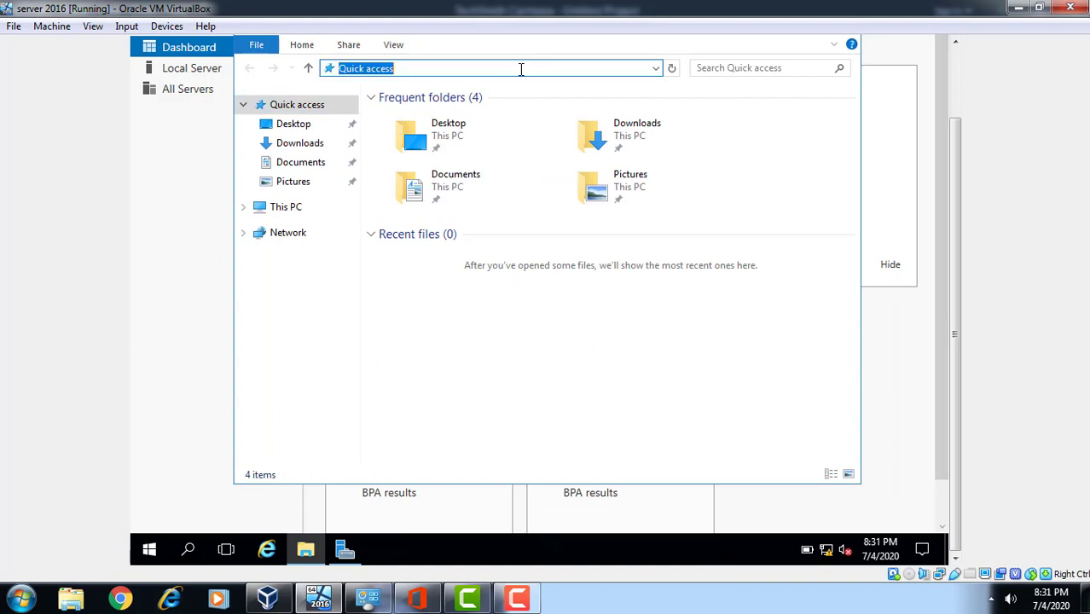
{"action": "type", "text": "cmd"}
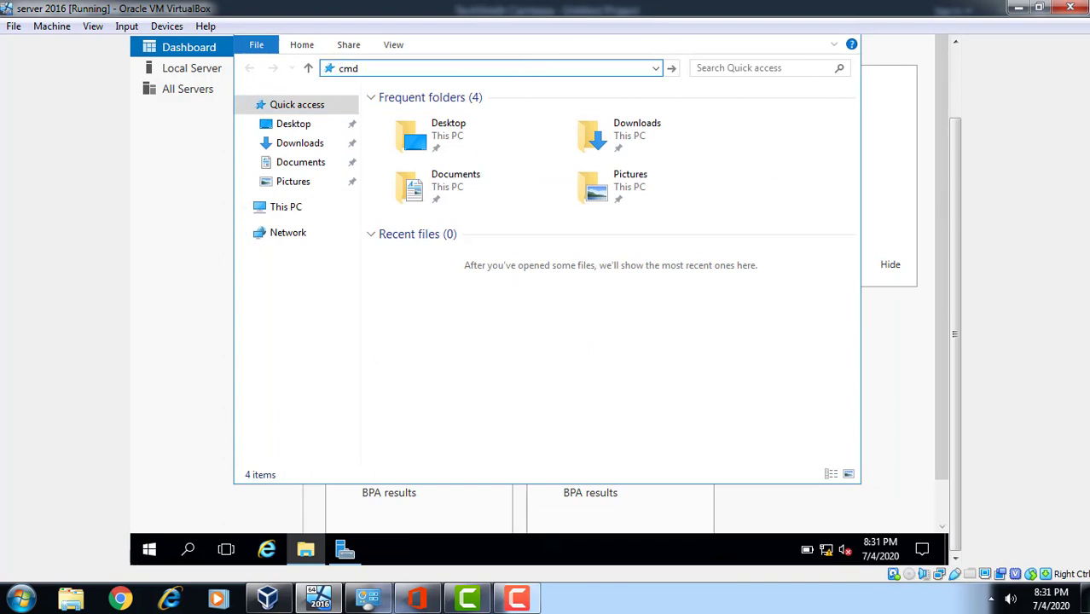
{"action": "key", "text": "Return"}
{"action": "left_click", "coordinate": [955, 65]}
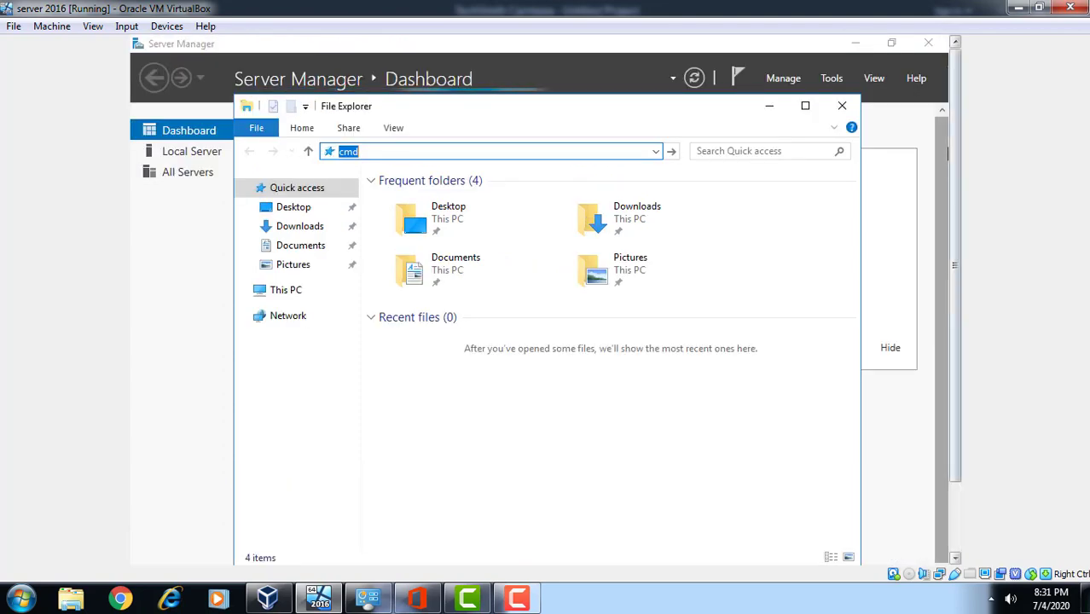
{"action": "left_click", "coordinate": [839, 111]}
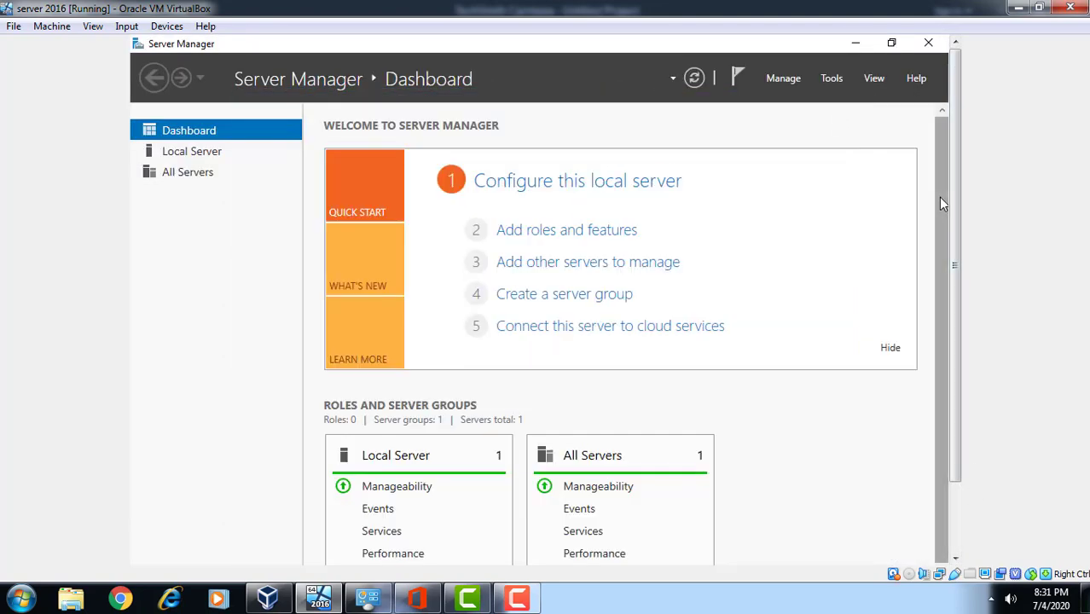
{"action": "left_click", "coordinate": [956, 527]}
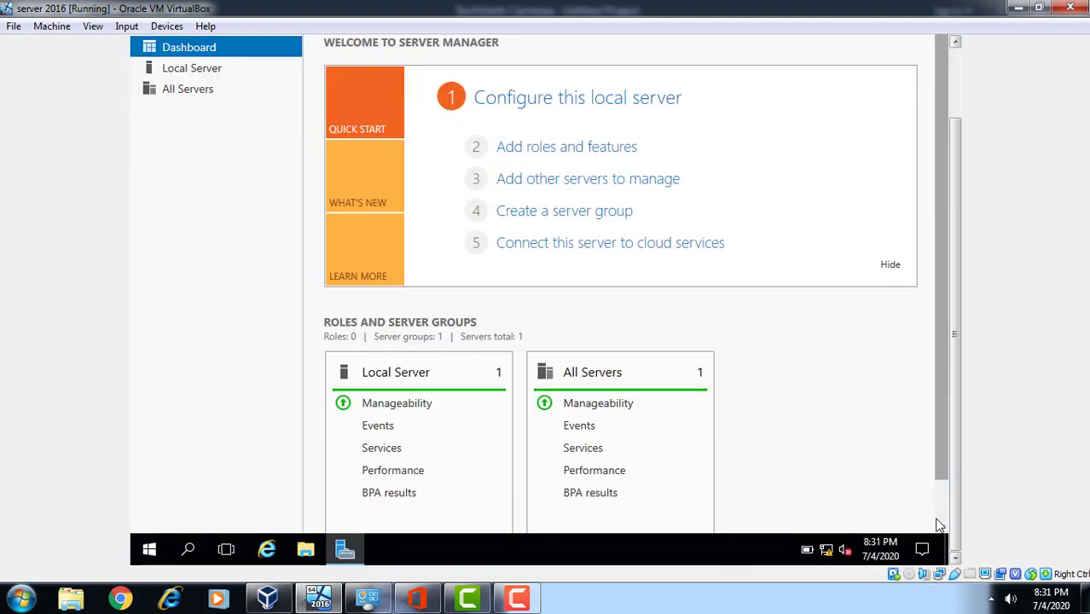
{"action": "right_click", "coordinate": [823, 555]}
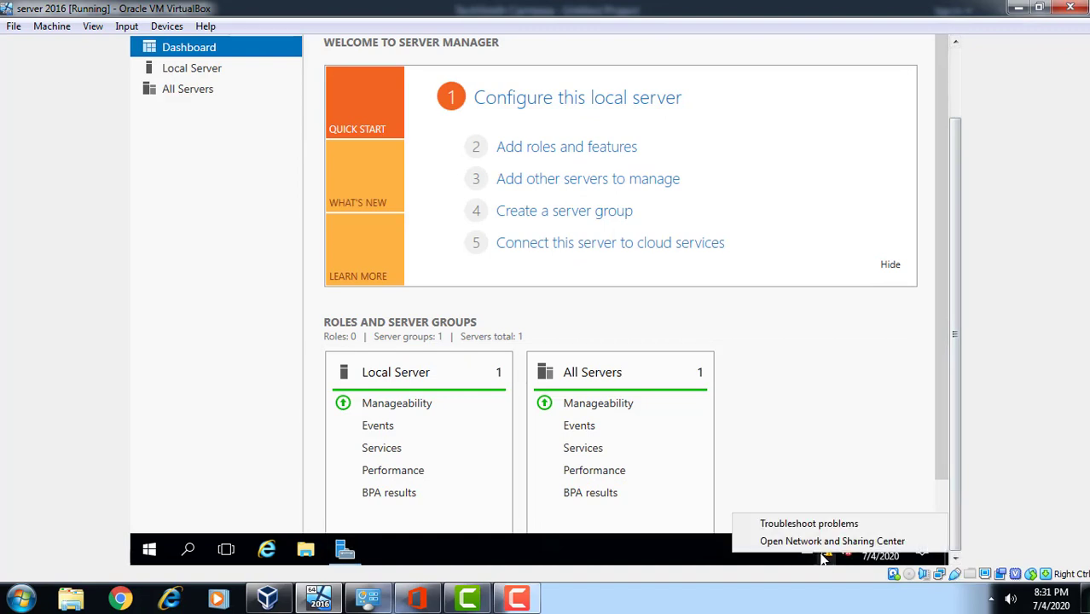
{"action": "left_click", "coordinate": [823, 545]}
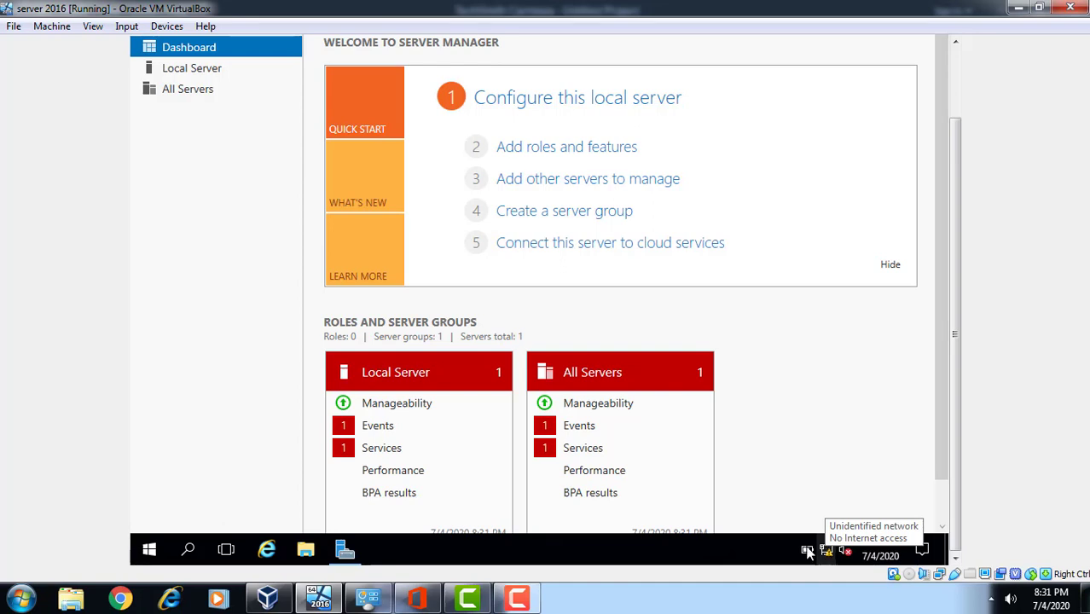
{"action": "left_click", "coordinate": [305, 552]}
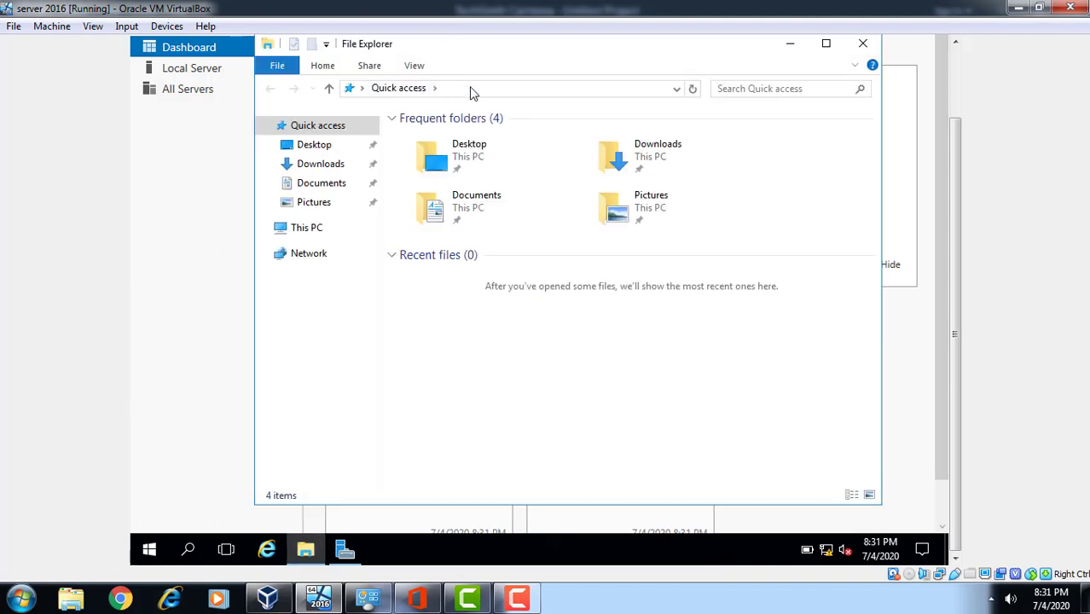
Open Control Panel by entering 'control' as the Explorer location
{"action": "left_click", "coordinate": [473, 92]}
{"action": "type", "text": "c"}
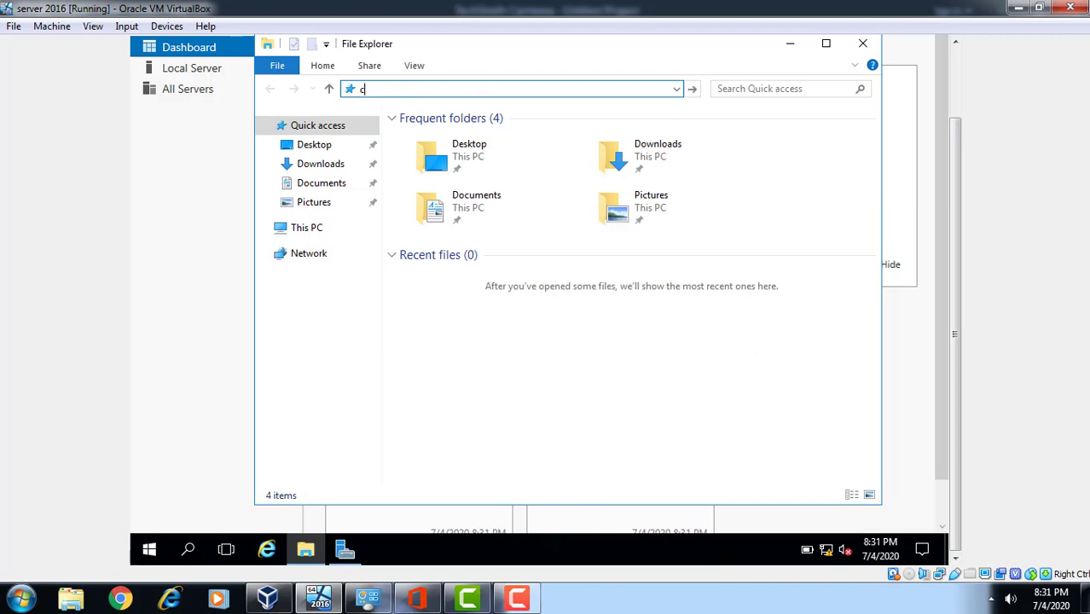
{"action": "type", "text": "ontrol"}
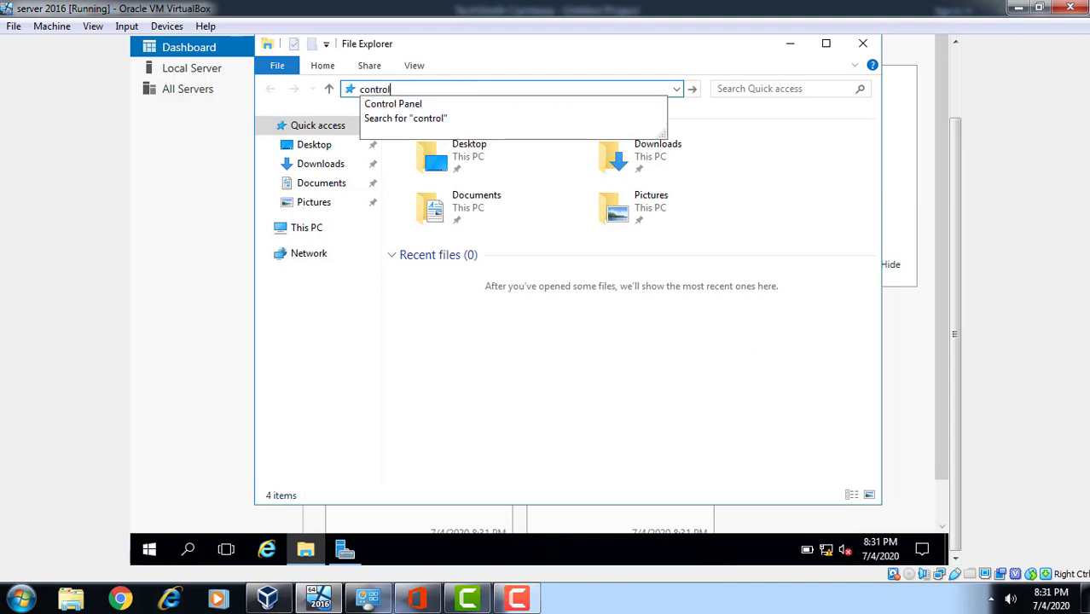
{"action": "left_click", "coordinate": [395, 107]}
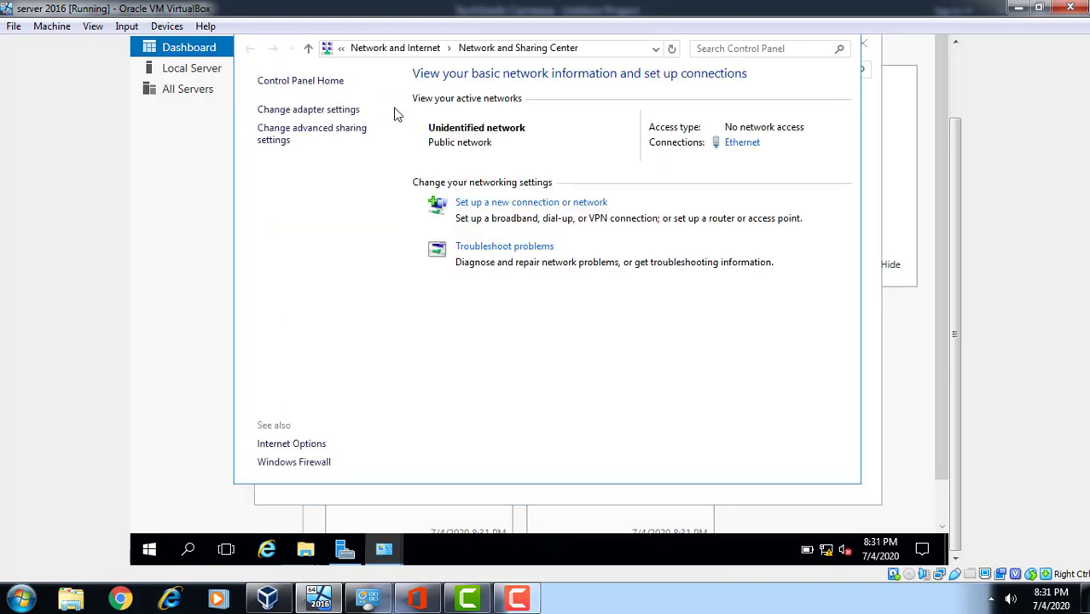
Turn Windows Firewall off for private and public networks and apply the change
{"action": "left_click", "coordinate": [305, 465]}
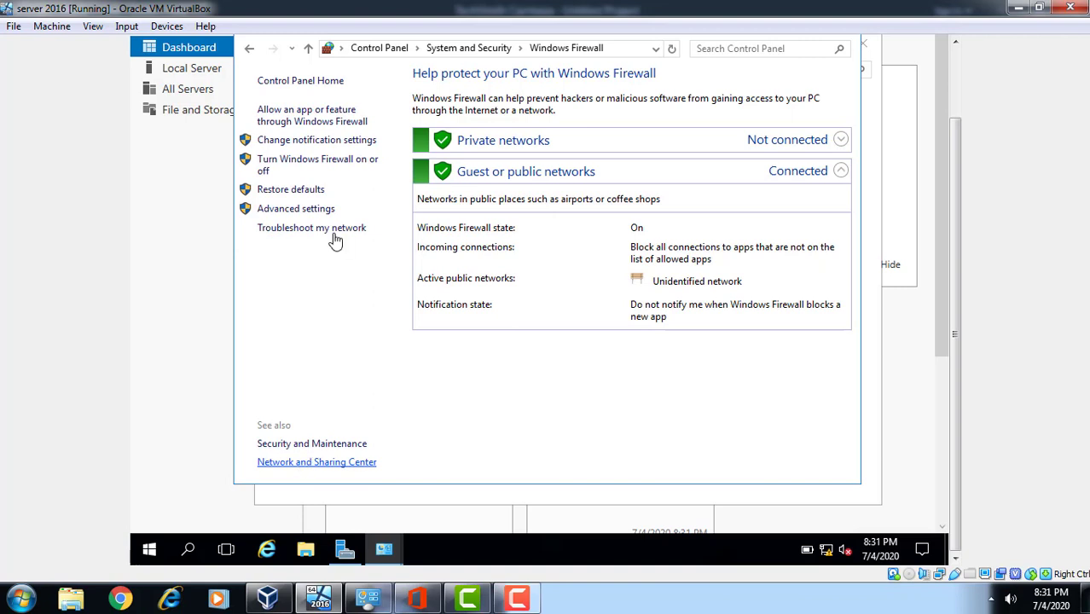
{"action": "left_click", "coordinate": [340, 162]}
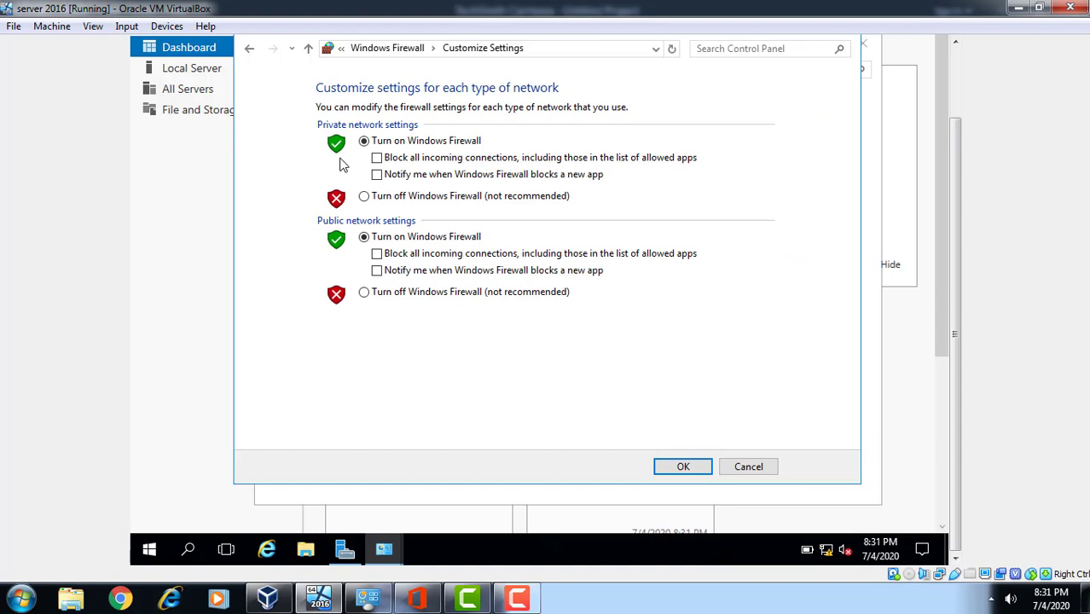
{"action": "left_click", "coordinate": [433, 201]}
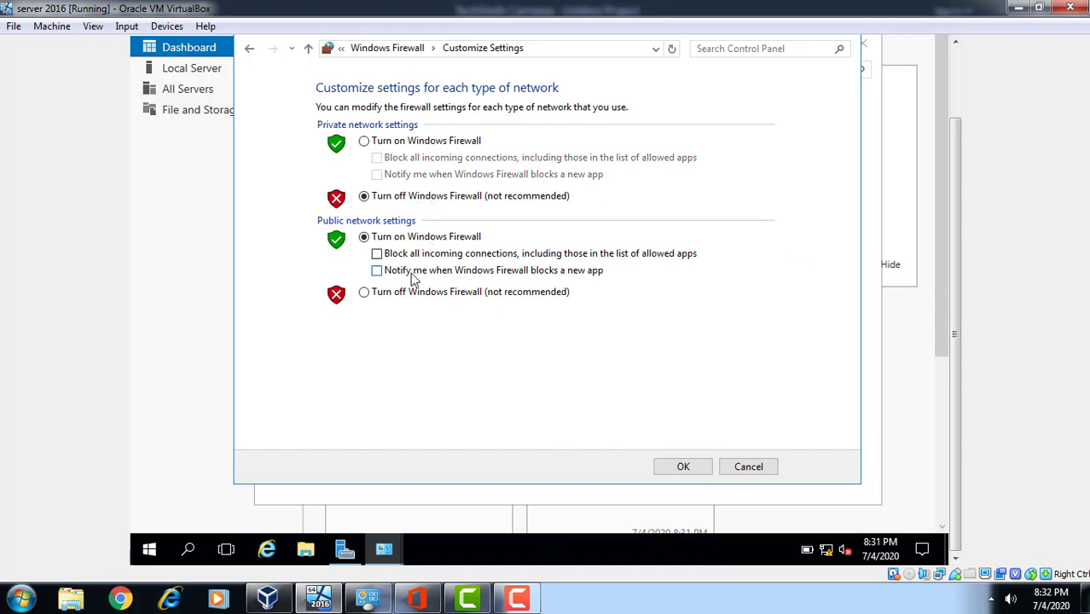
{"action": "left_click", "coordinate": [399, 295]}
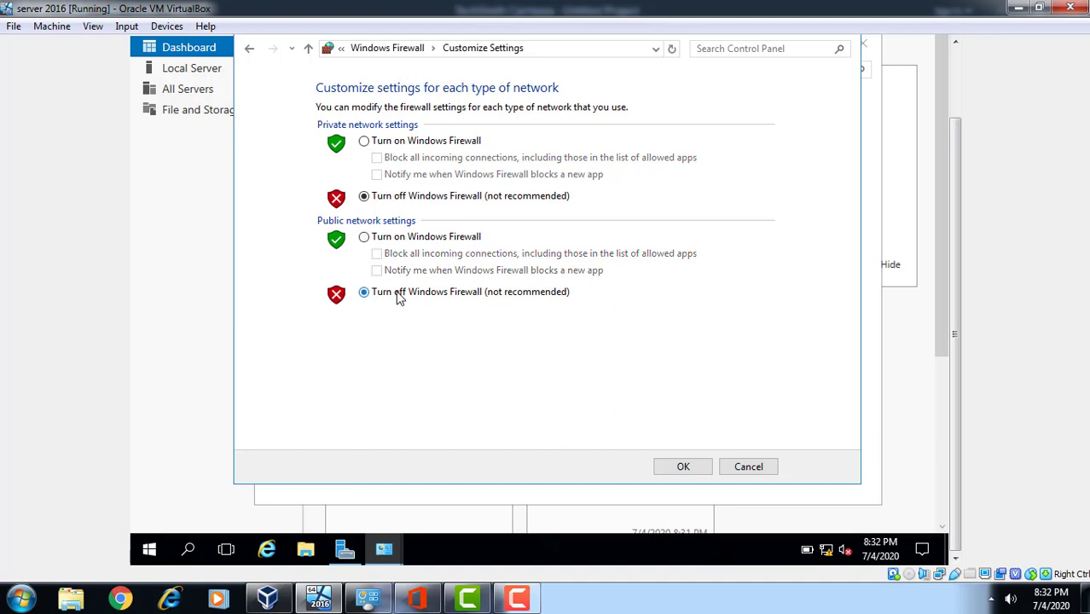
{"action": "left_click", "coordinate": [687, 467]}
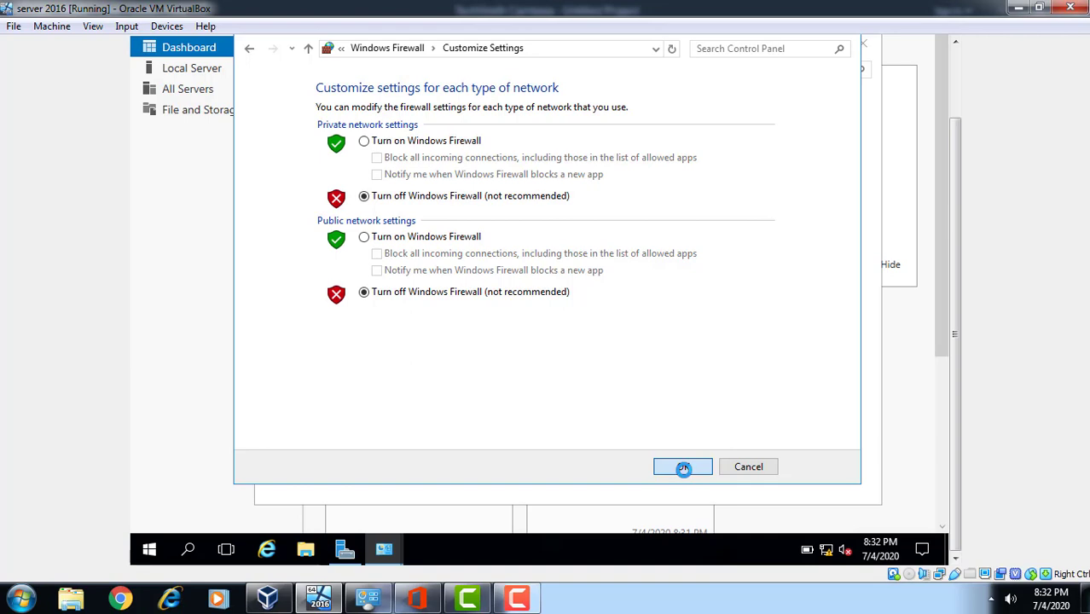
{"action": "left_click", "coordinate": [683, 468]}
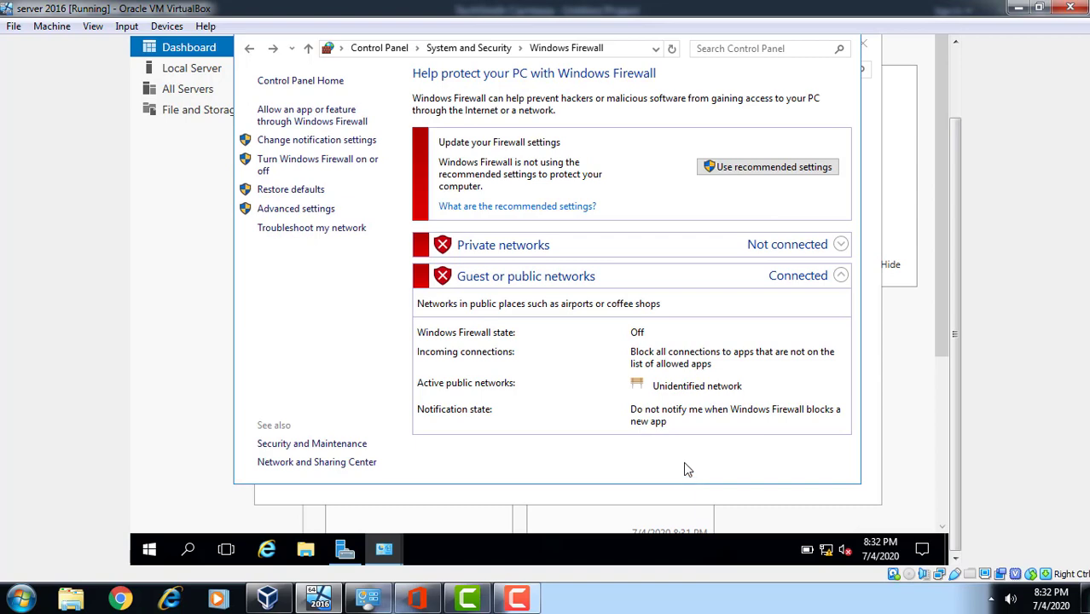
{"action": "left_click", "coordinate": [957, 83]}
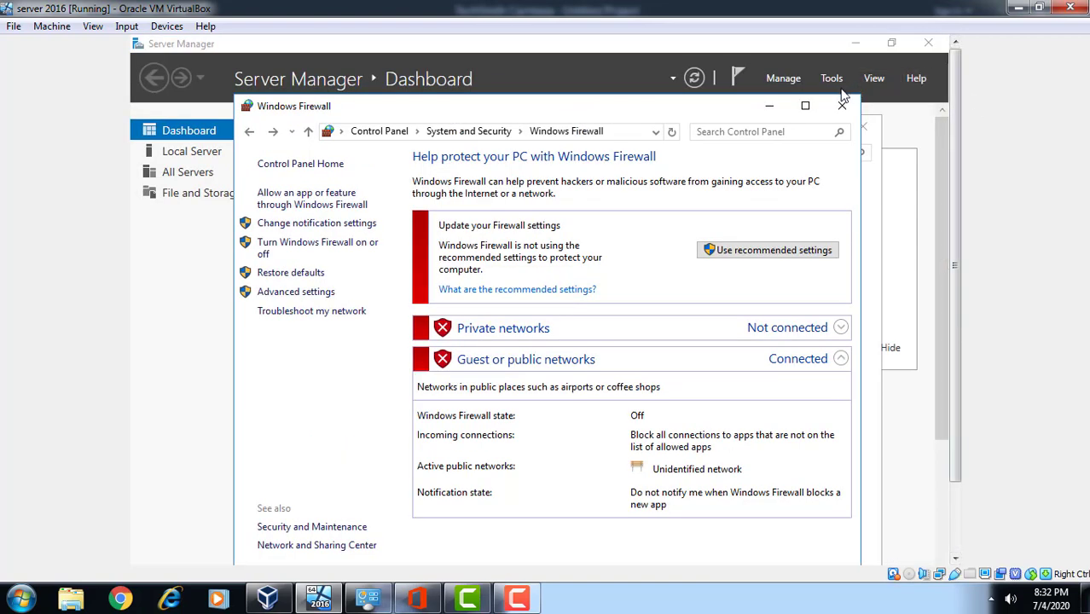
Close the Windows Firewall and Control Panel windows
{"action": "left_click", "coordinate": [842, 105]}
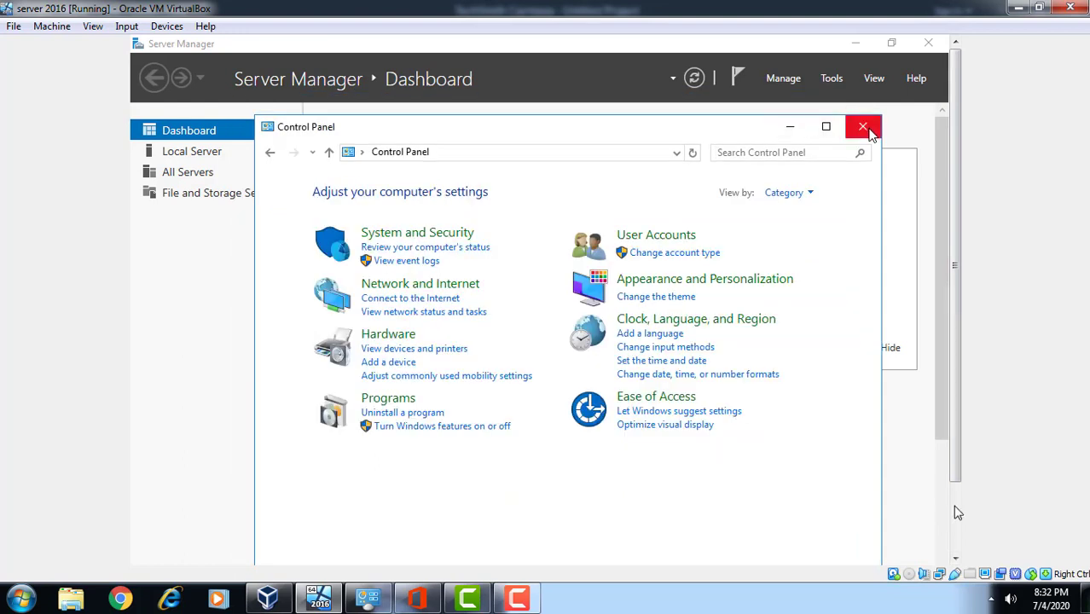
{"action": "left_click", "coordinate": [863, 128]}
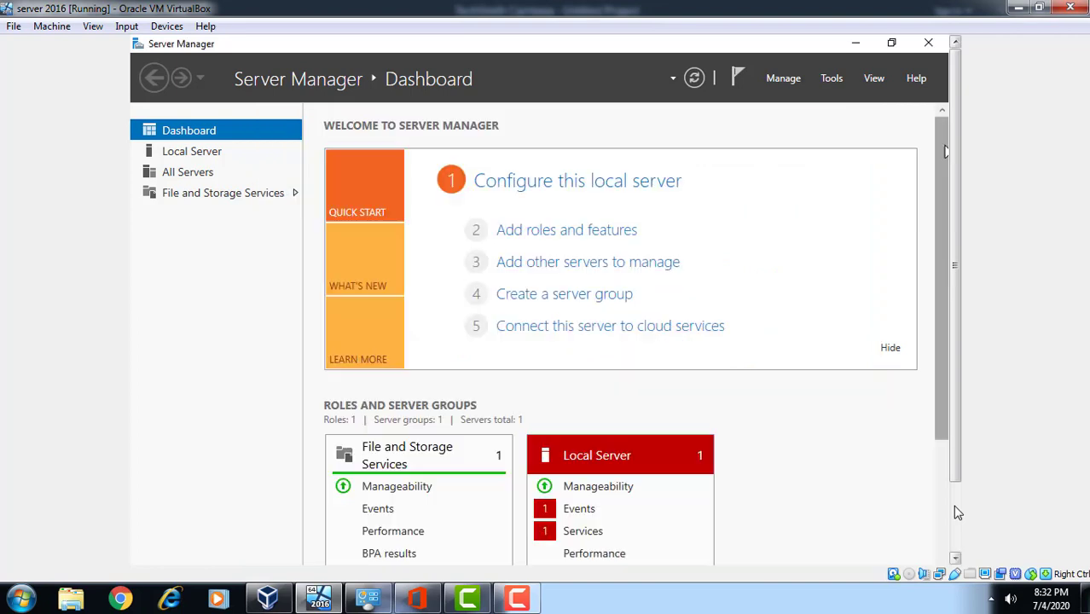
{"action": "left_click", "coordinate": [952, 505]}
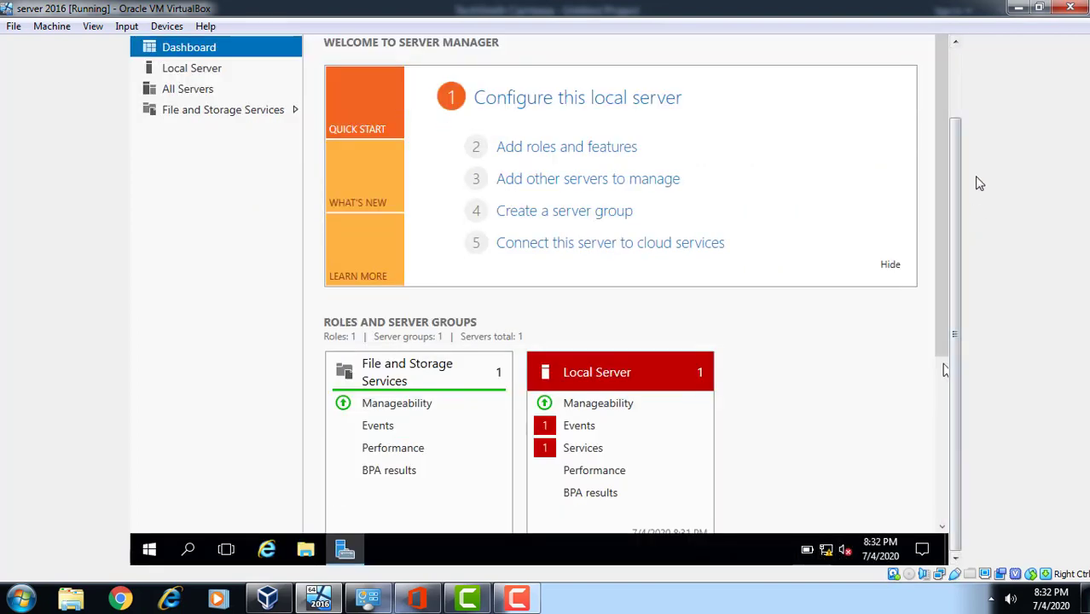
{"action": "left_click", "coordinate": [960, 71]}
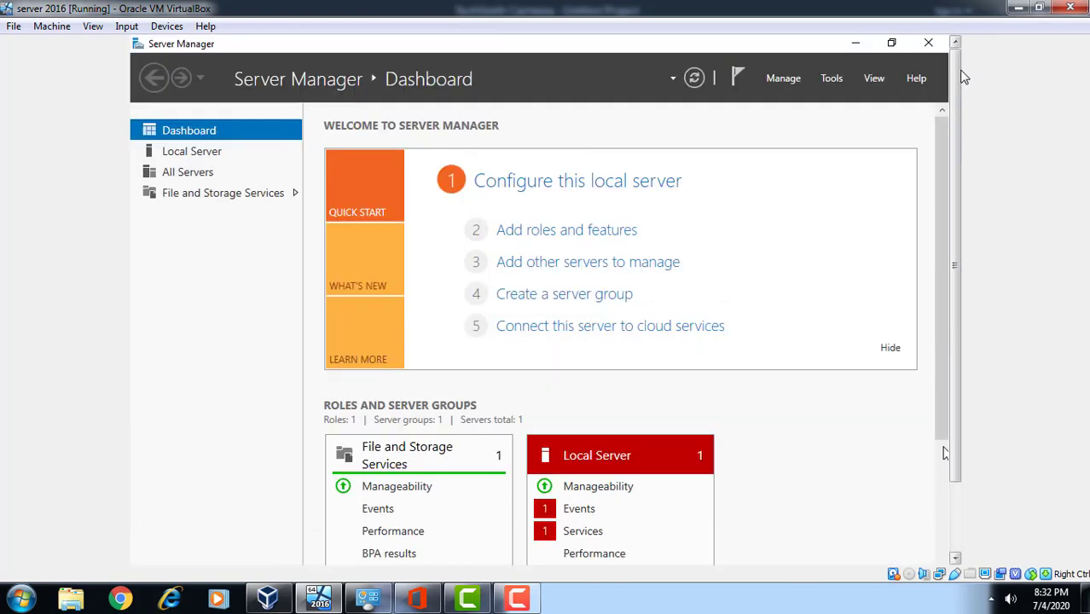
Launch Add Roles and Features from Server Manager's Manage menu
{"action": "left_click", "coordinate": [832, 84]}
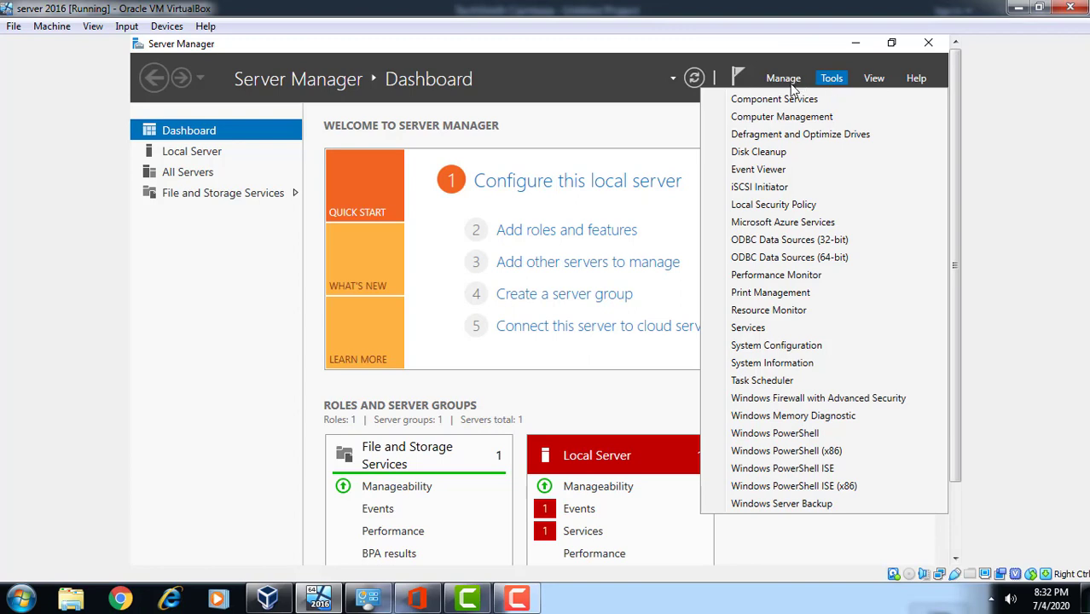
{"action": "left_click", "coordinate": [793, 89]}
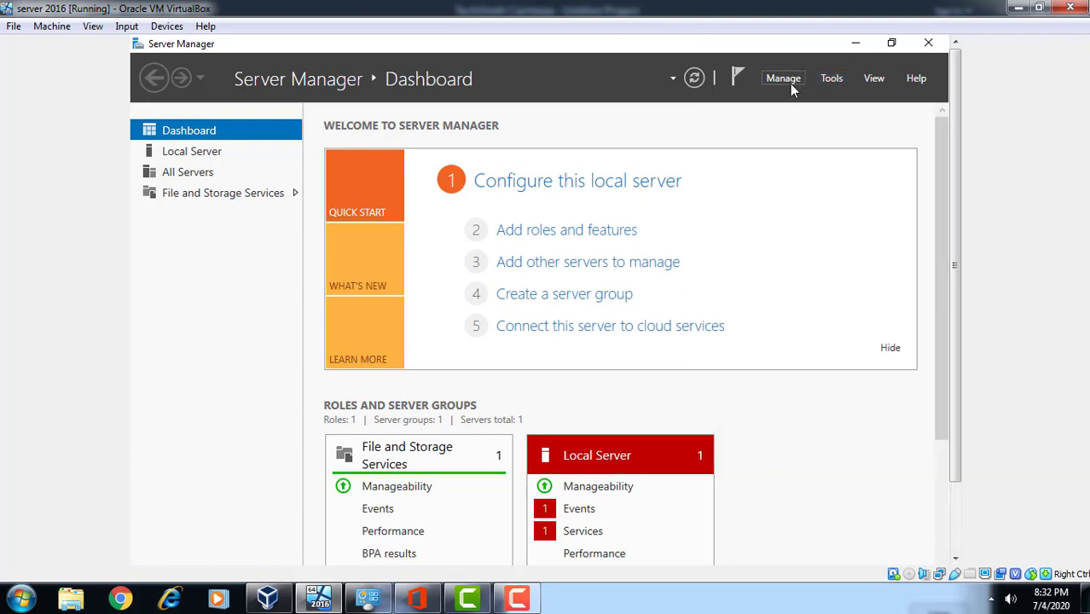
{"action": "left_click", "coordinate": [792, 89]}
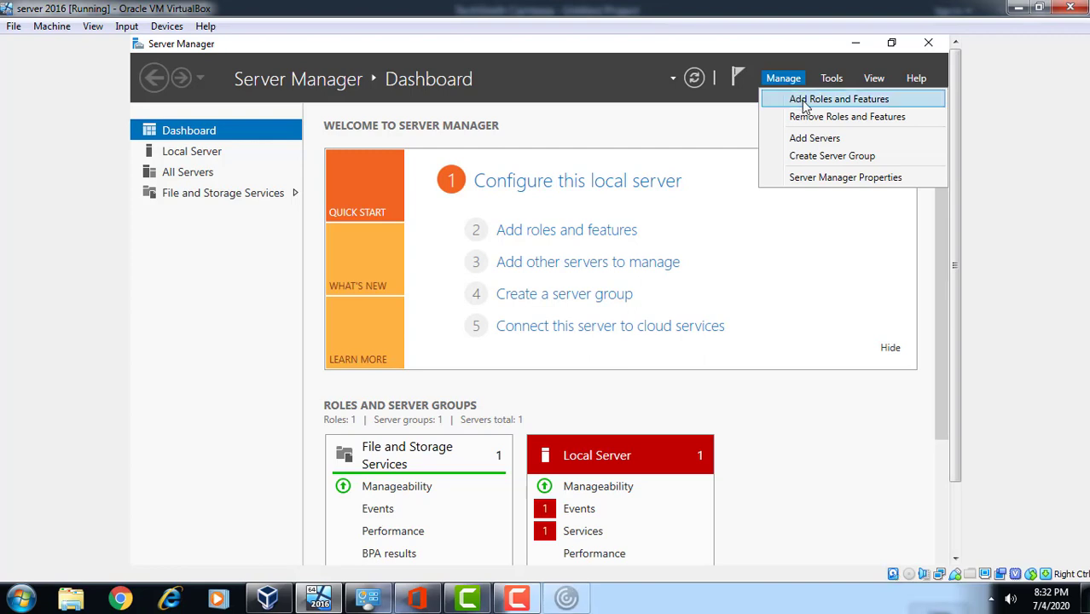
{"action": "left_click", "coordinate": [804, 101]}
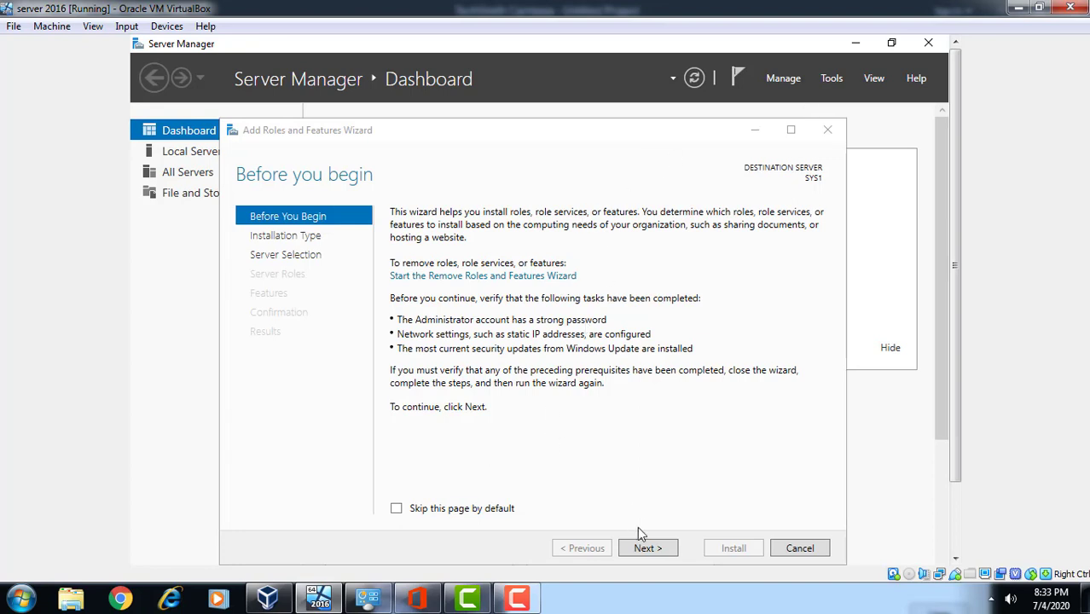
Choose role-based installation with SYS1 as the destination server
{"action": "left_click", "coordinate": [646, 554]}
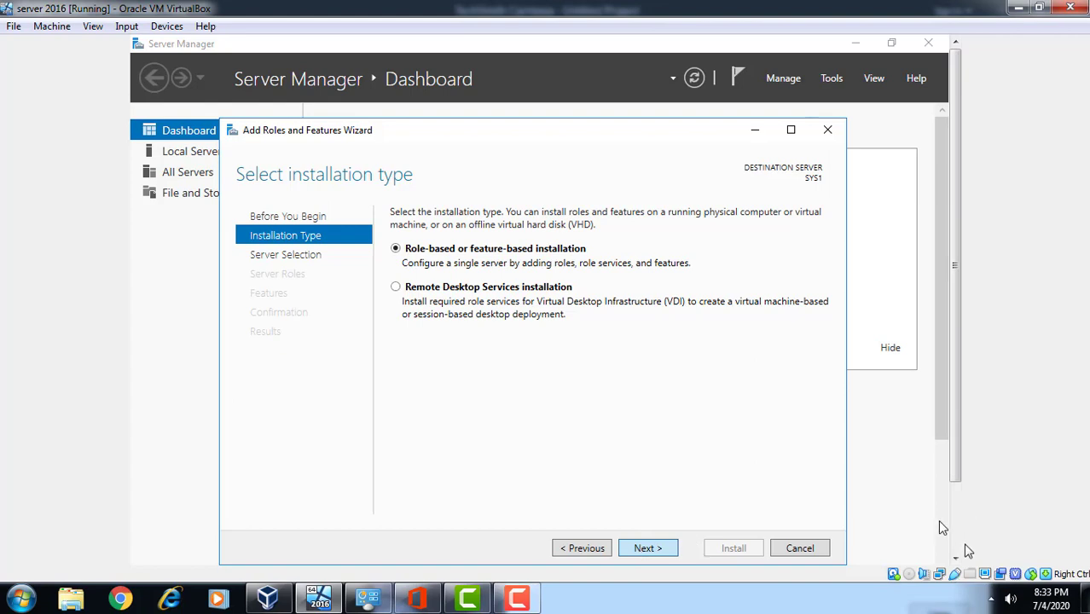
{"action": "key", "text": "Return"}
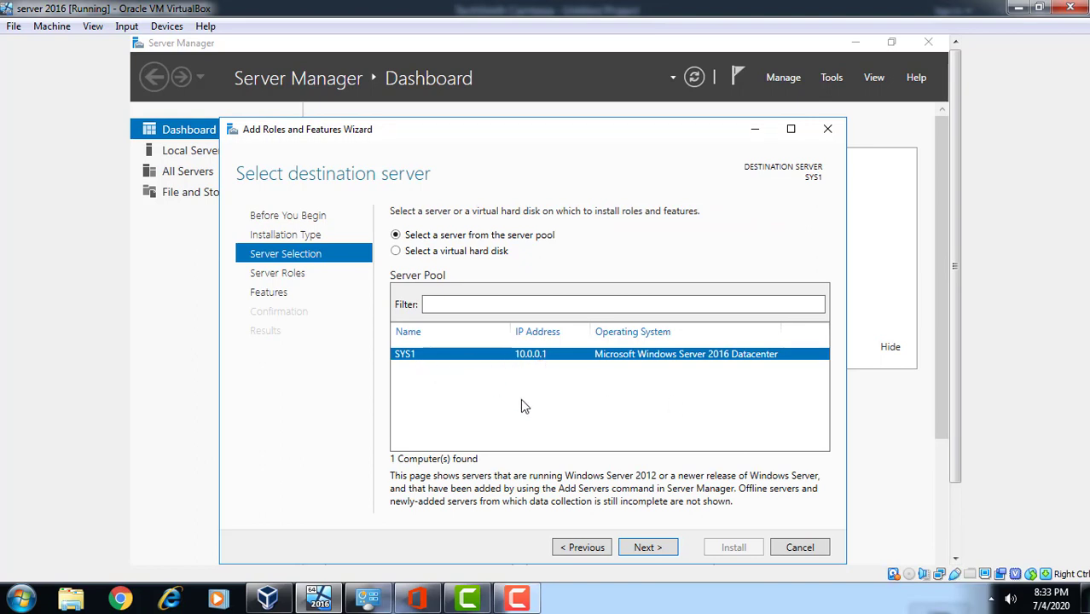
{"action": "left_click", "coordinate": [647, 548]}
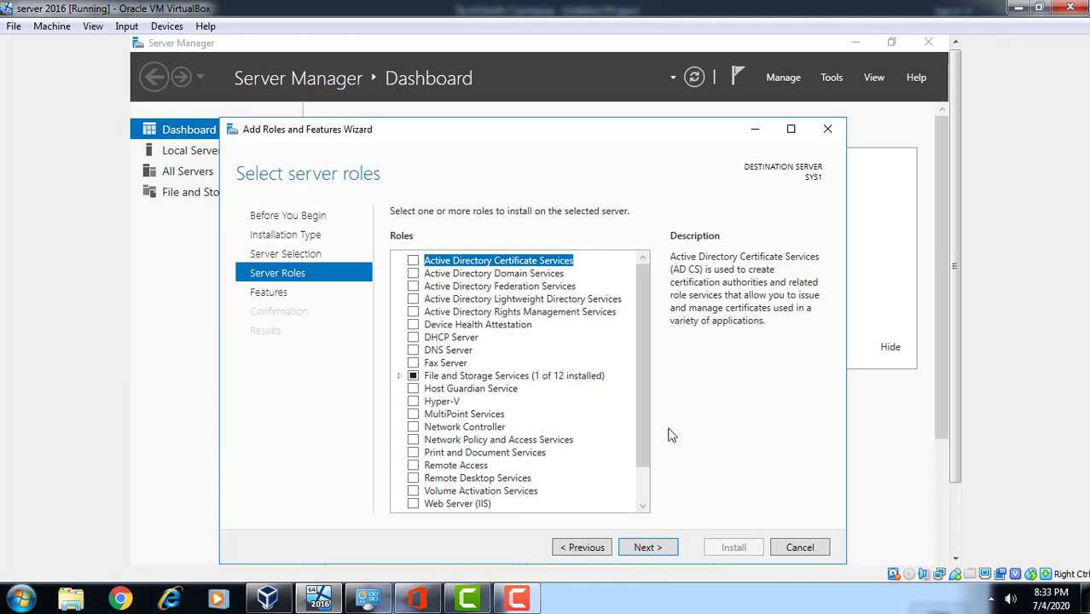
Check Active Directory Domain Services, add its required features, and advance to Confirmation
{"action": "left_click", "coordinate": [413, 274]}
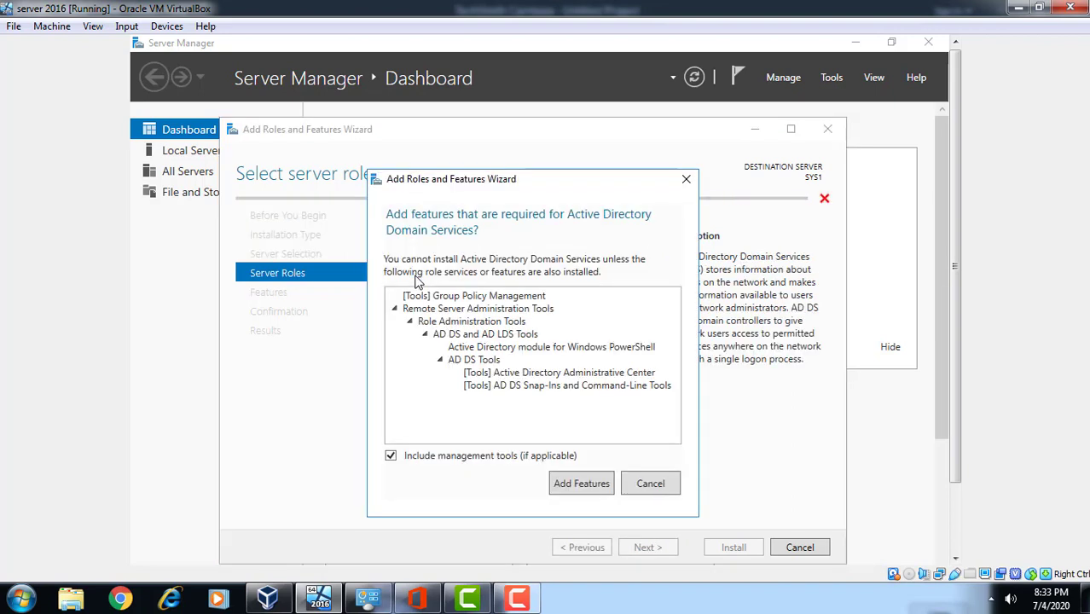
{"action": "left_click", "coordinate": [564, 492]}
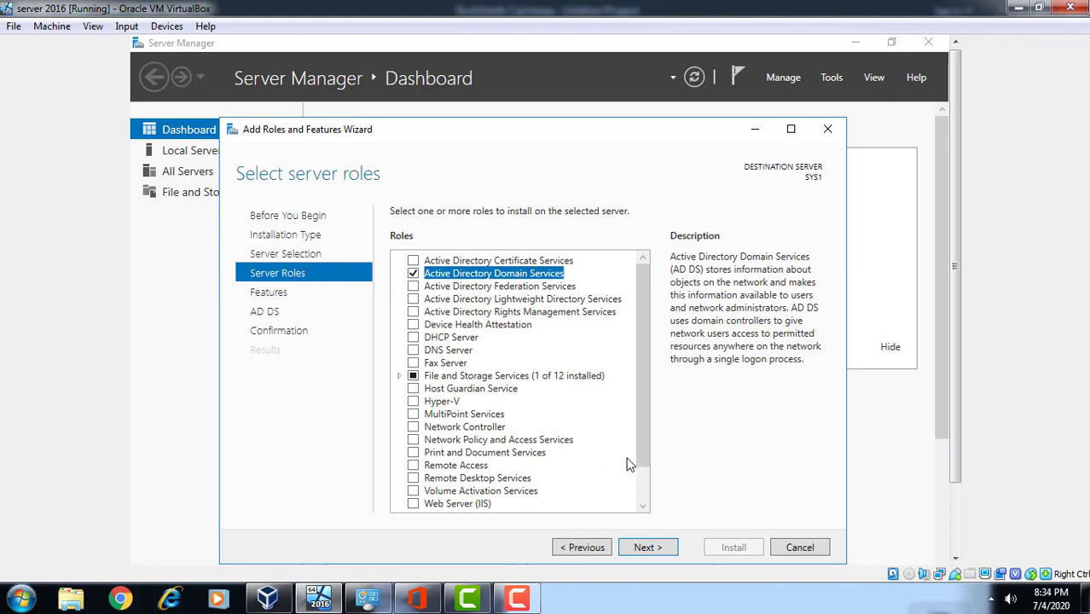
{"action": "left_click", "coordinate": [647, 547]}
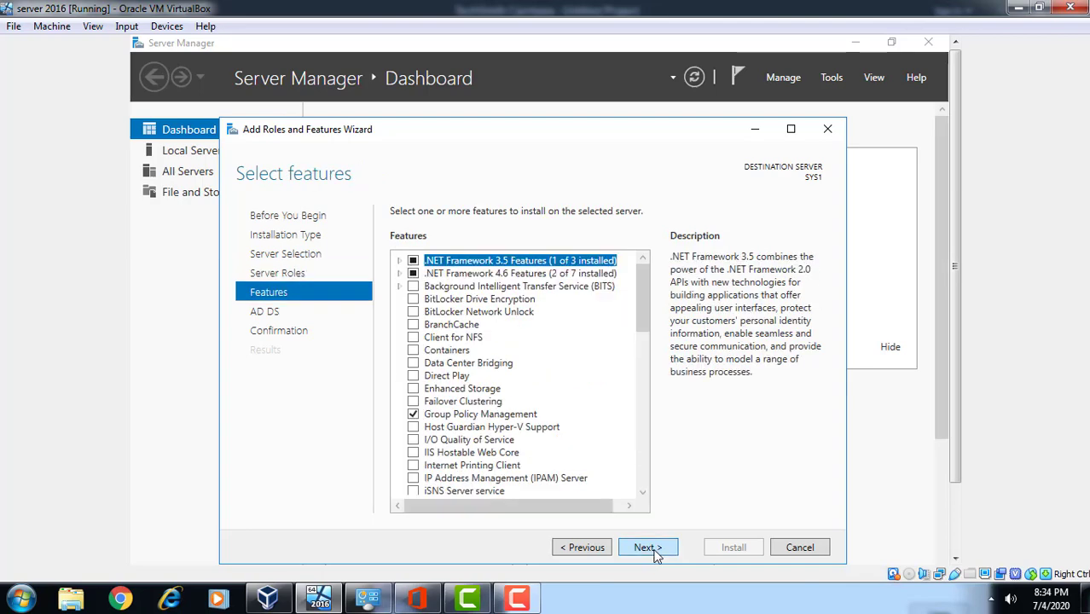
{"action": "left_click", "coordinate": [647, 548]}
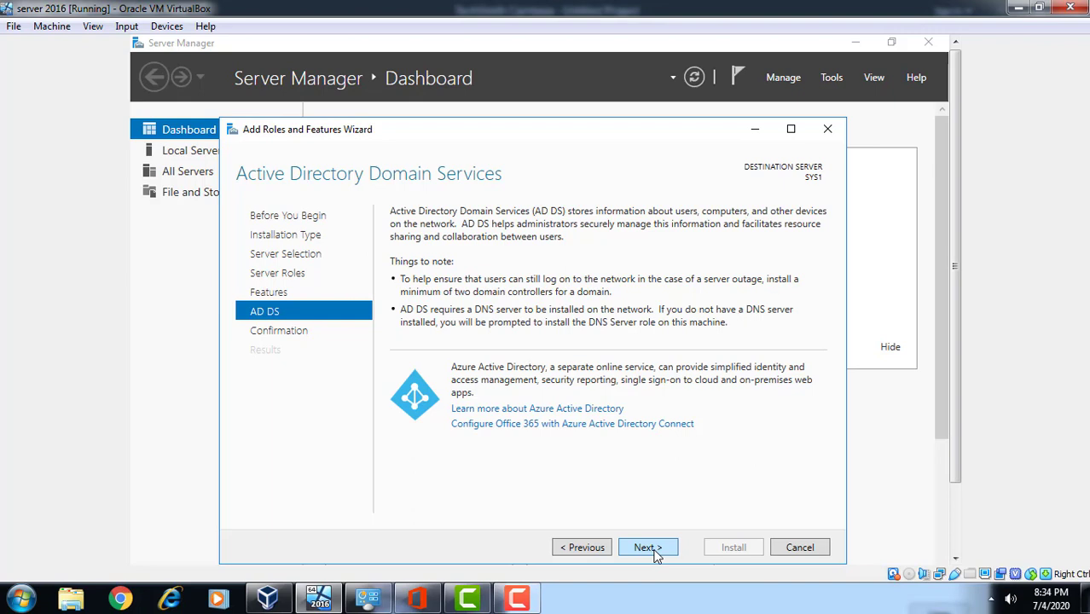
{"action": "left_click", "coordinate": [647, 547]}
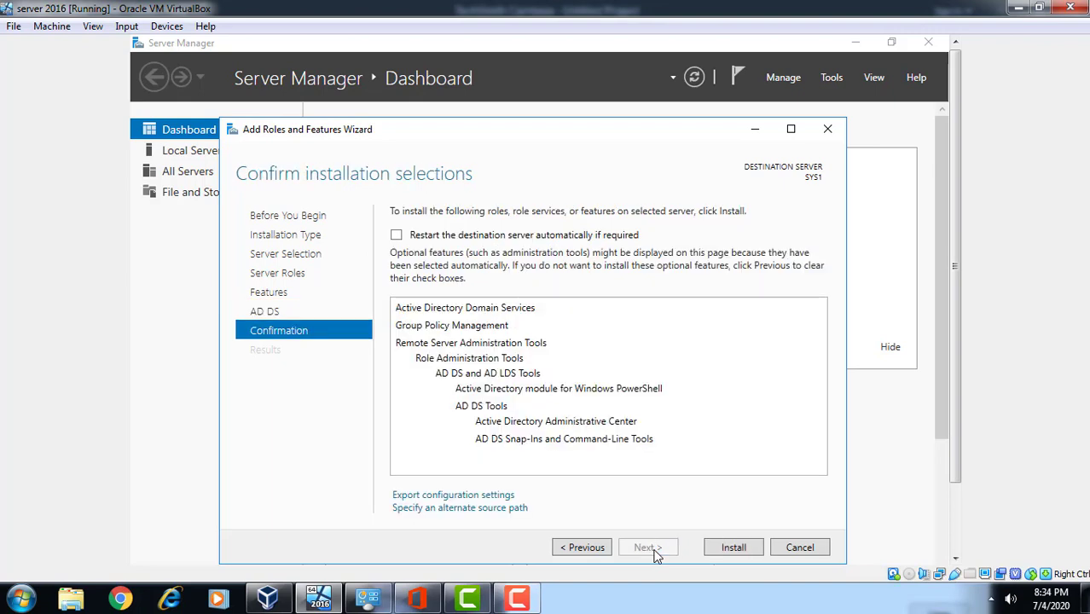
Start installing AD DS and its management tools from the confirmation page
{"action": "left_click", "coordinate": [732, 548]}
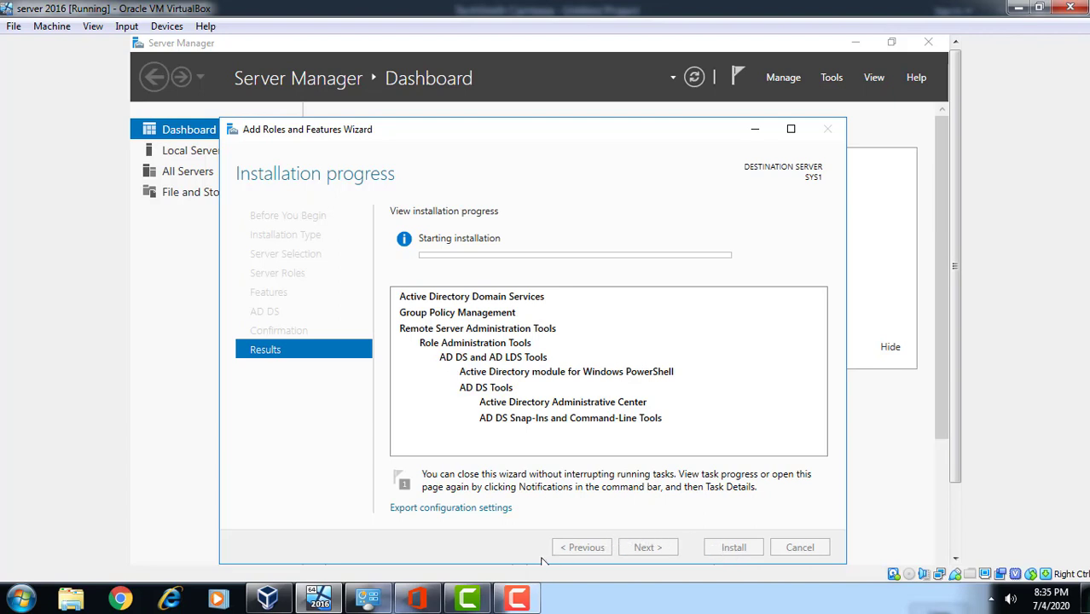
Dismiss the Skype uninstall notice and restore the Camtasia recorder controls
{"action": "left_click", "coordinate": [515, 602]}
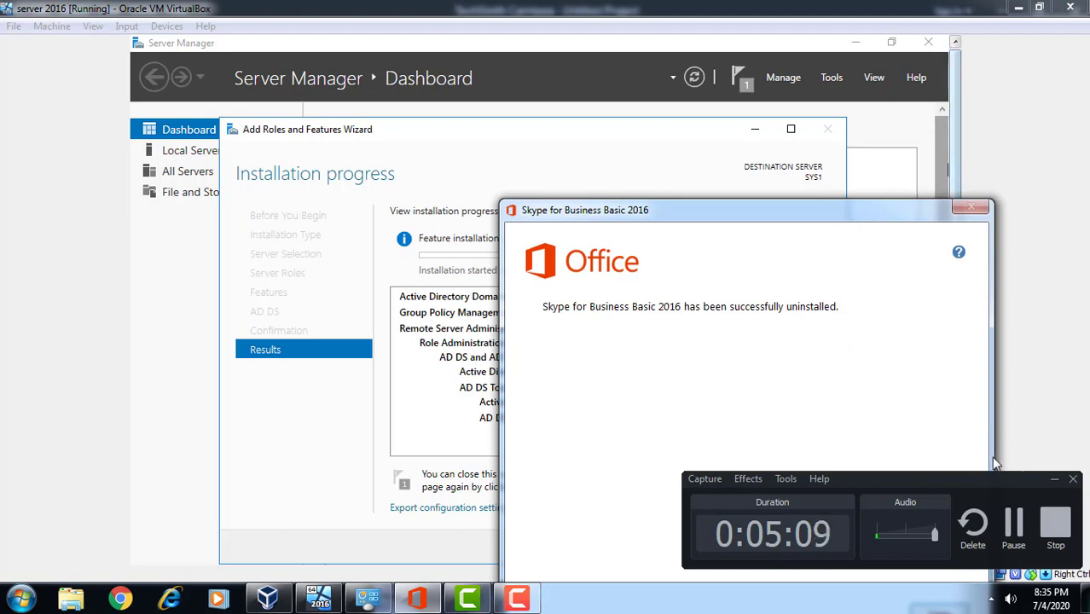
{"action": "left_click", "coordinate": [1053, 480]}
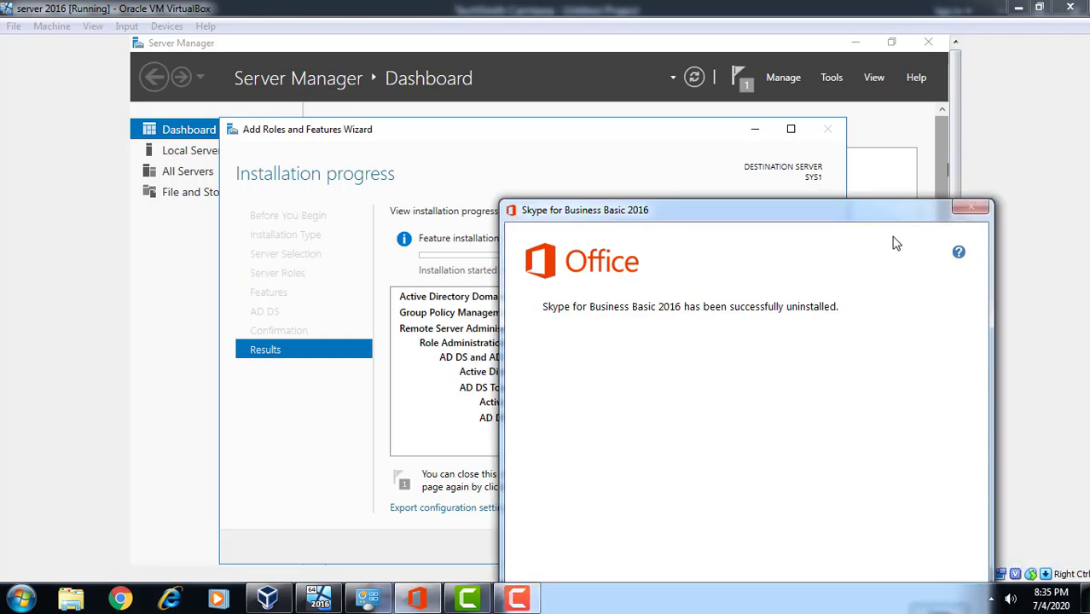
{"action": "left_click_drag", "start_coordinate": [895, 220], "coordinate": [920, 79]}
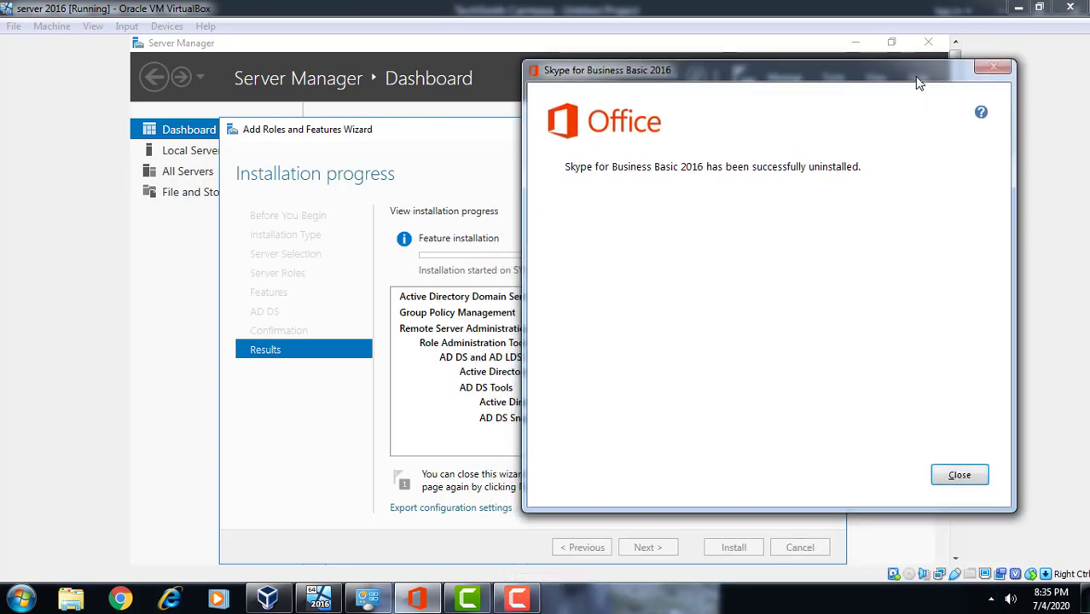
{"action": "left_click", "coordinate": [961, 478]}
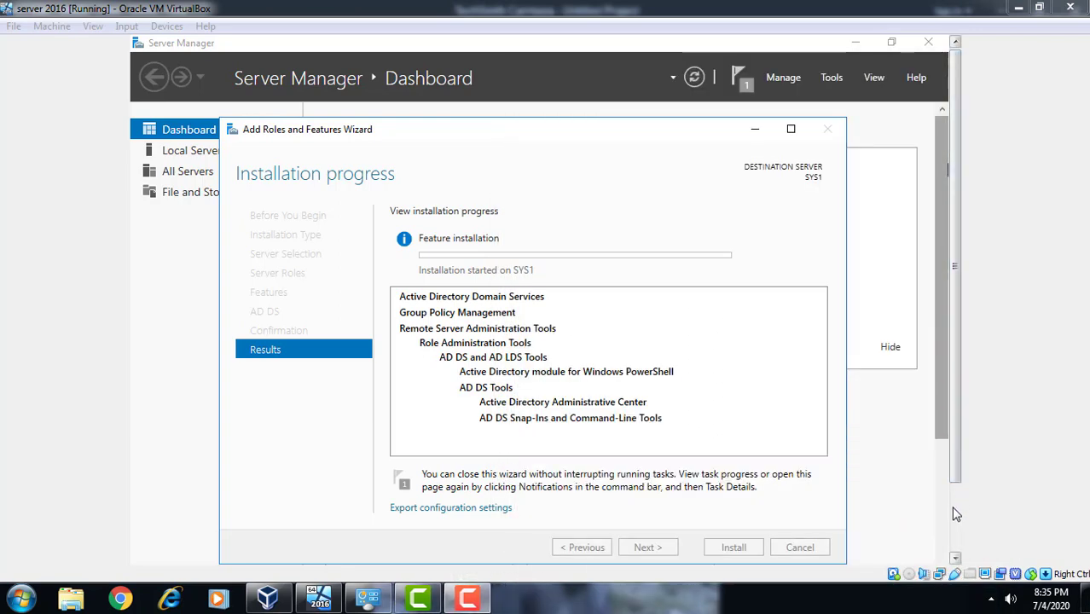
{"action": "left_click", "coordinate": [953, 506]}
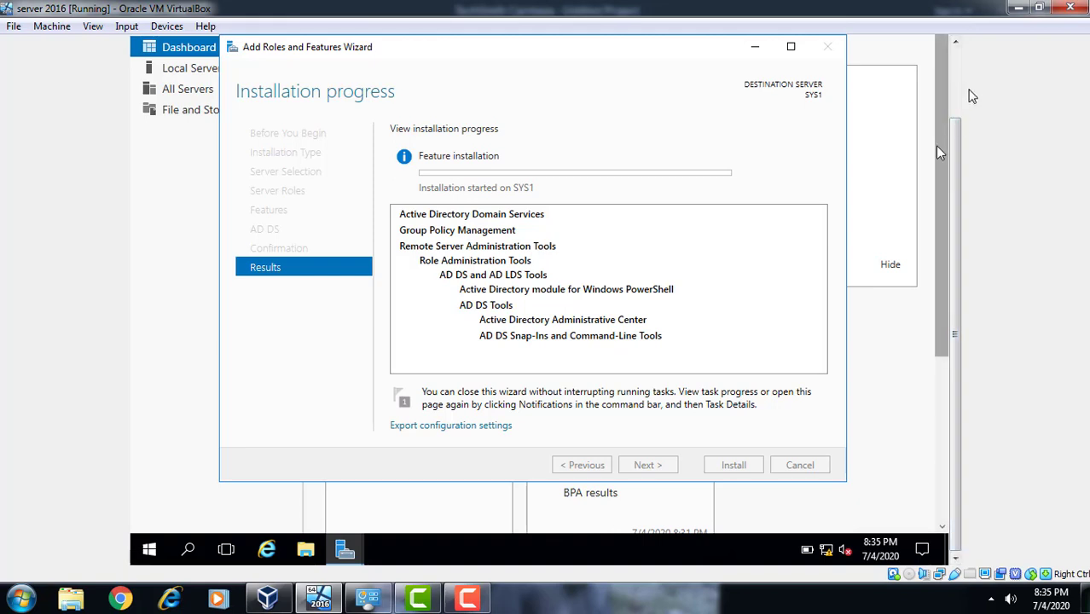
{"action": "left_click", "coordinate": [959, 80]}
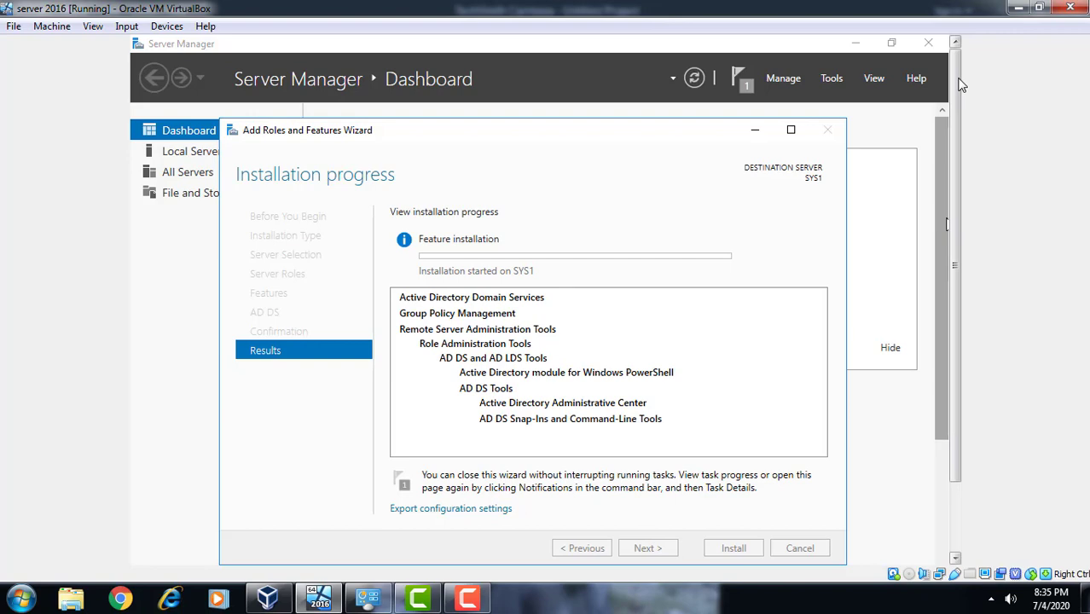
{"action": "left_click", "coordinate": [467, 599]}
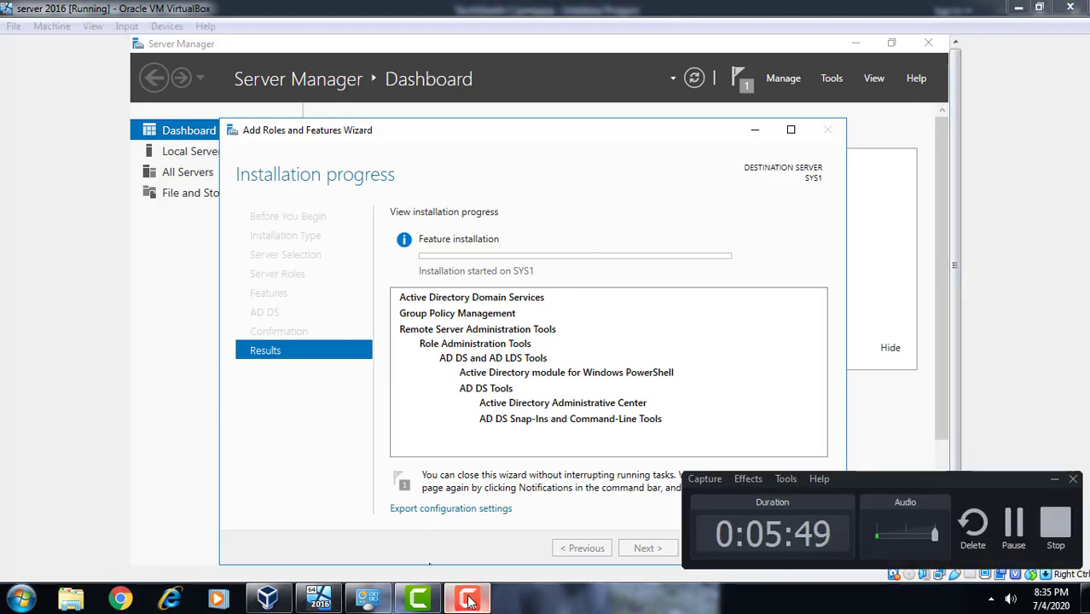
Stop the Camtasia capture, start a fresh recording, and return to the server VM
{"action": "left_click", "coordinate": [1054, 528]}
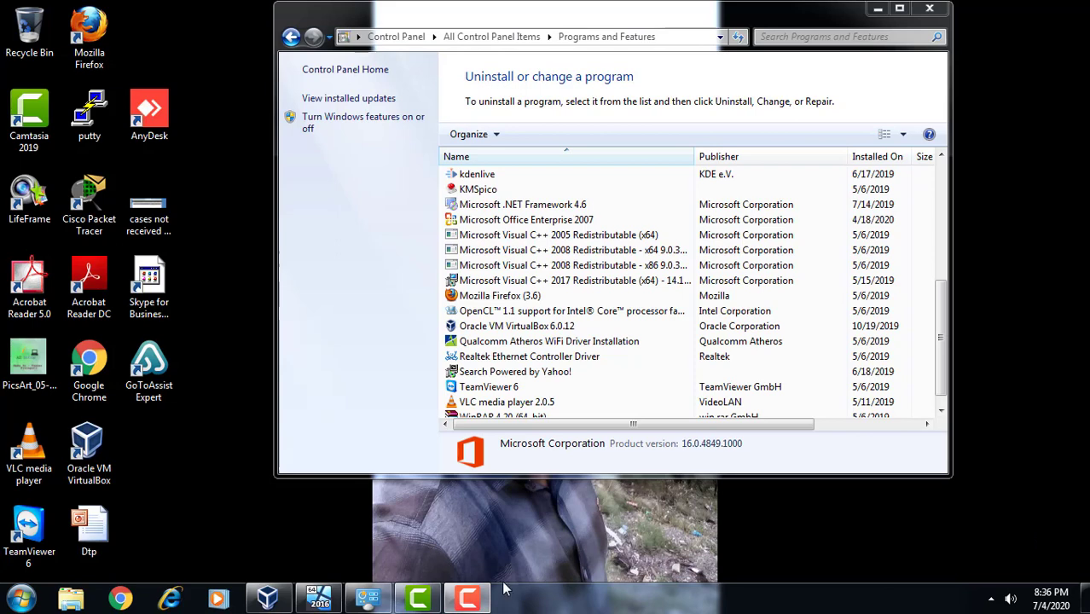
{"action": "left_click", "coordinate": [418, 599]}
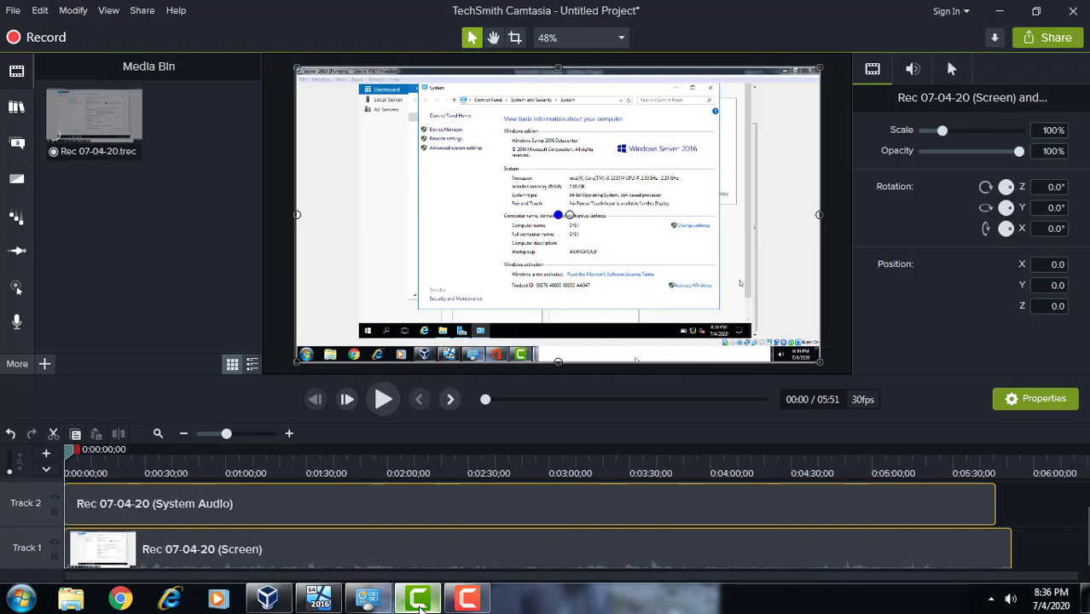
{"action": "left_click", "coordinate": [462, 600]}
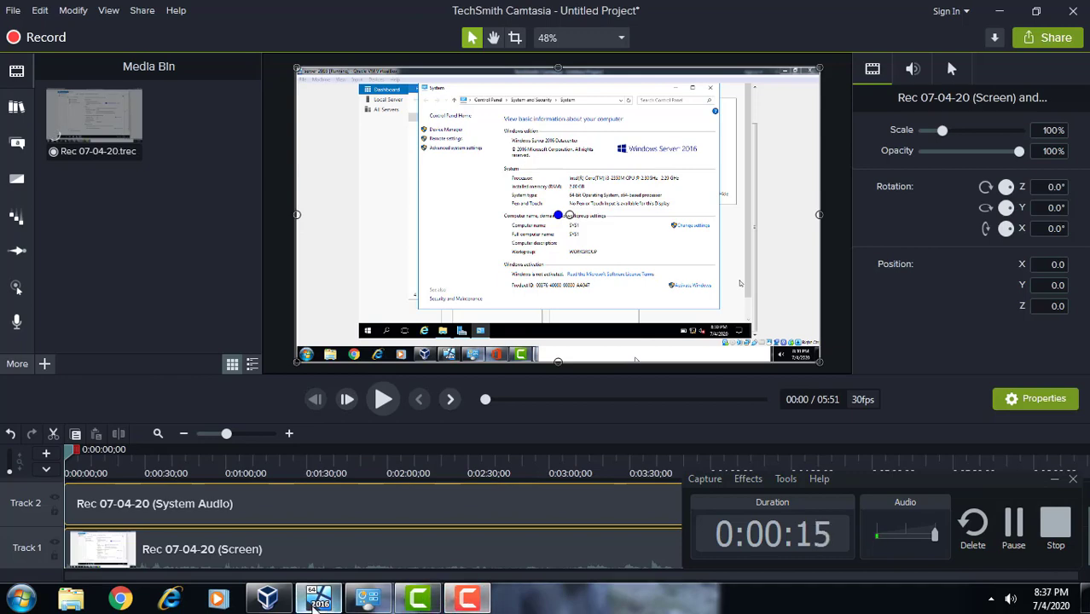
{"action": "left_click", "coordinate": [317, 598]}
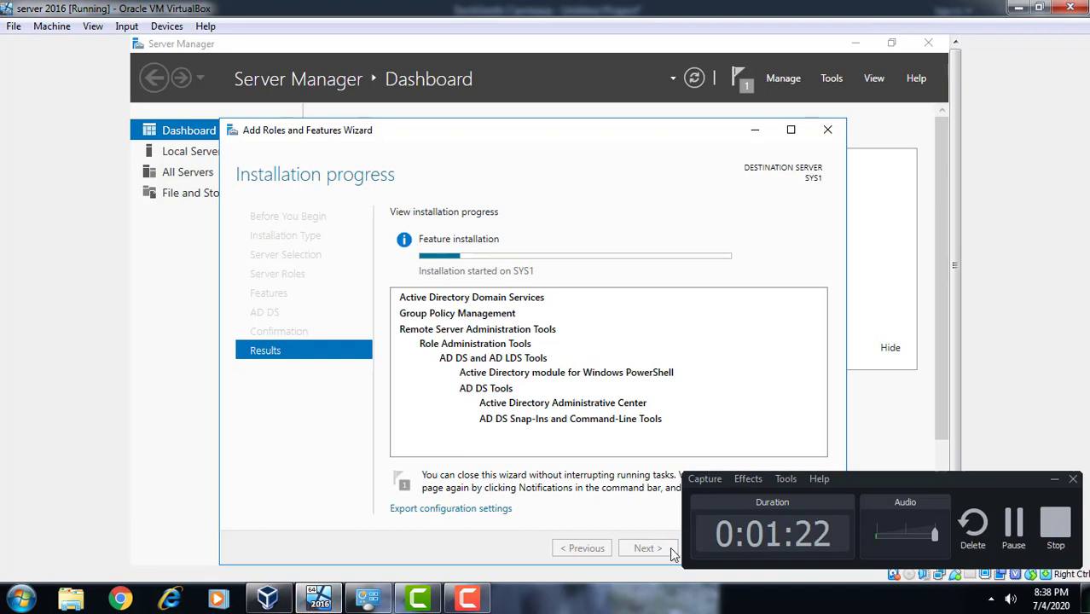
Hide the recorder controls while AD DS installation completes successfully on SYS1
{"action": "left_click", "coordinate": [1054, 480]}
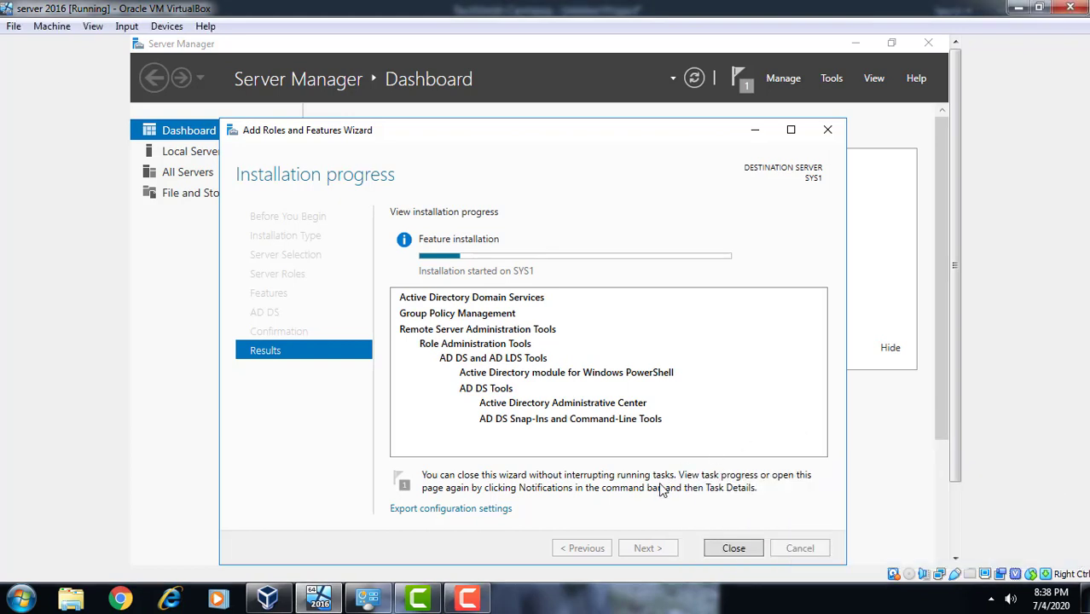
{"action": "left_click", "coordinate": [469, 599]}
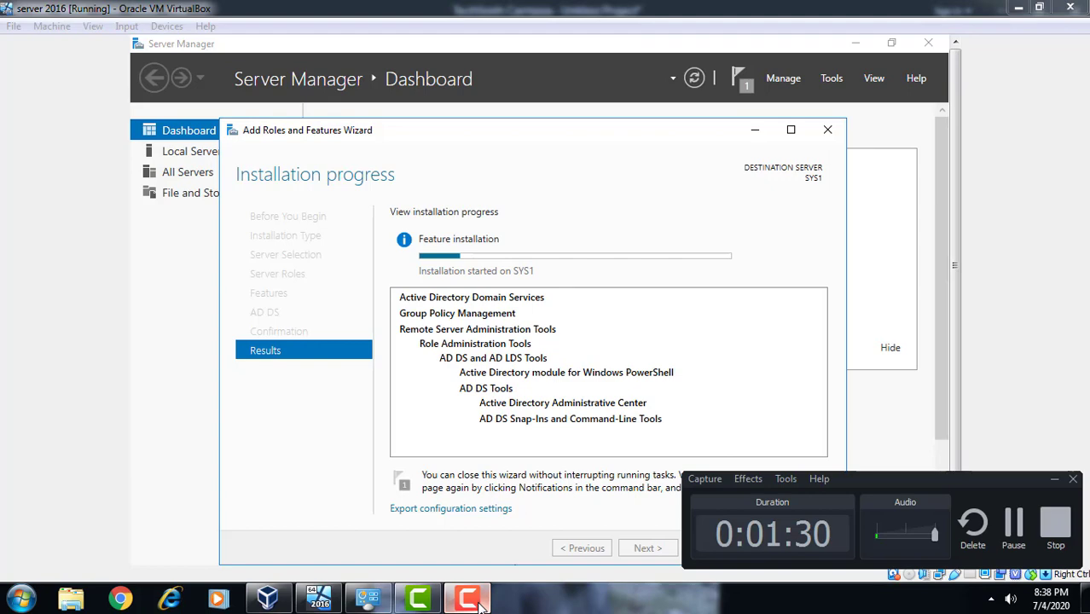
{"action": "left_click", "coordinate": [1013, 524]}
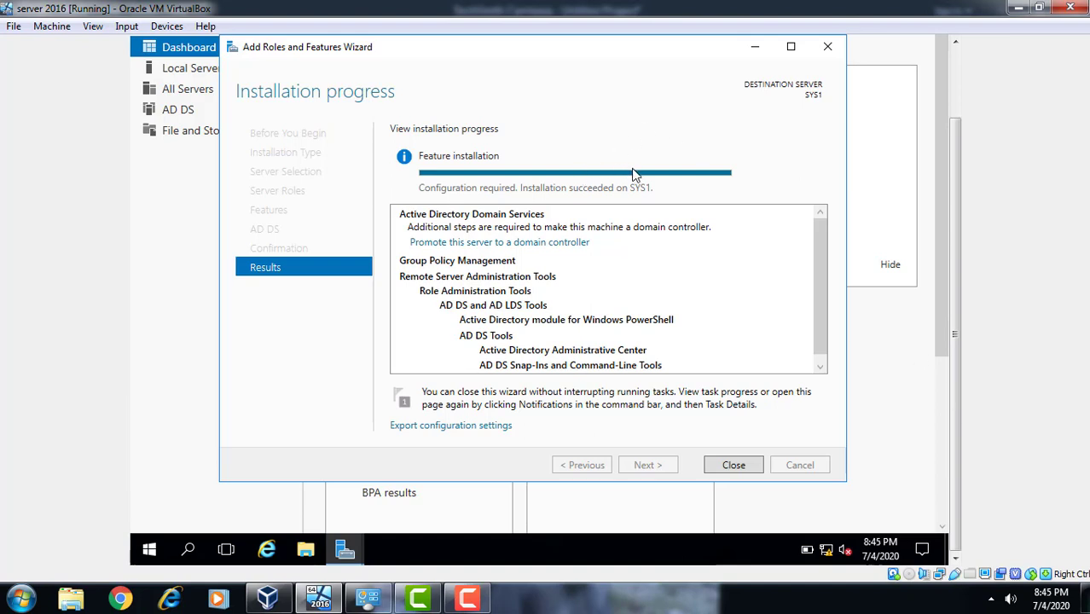
Follow the 'Promote this server to a domain controller' link in the installation results
{"action": "left_click", "coordinate": [460, 607]}
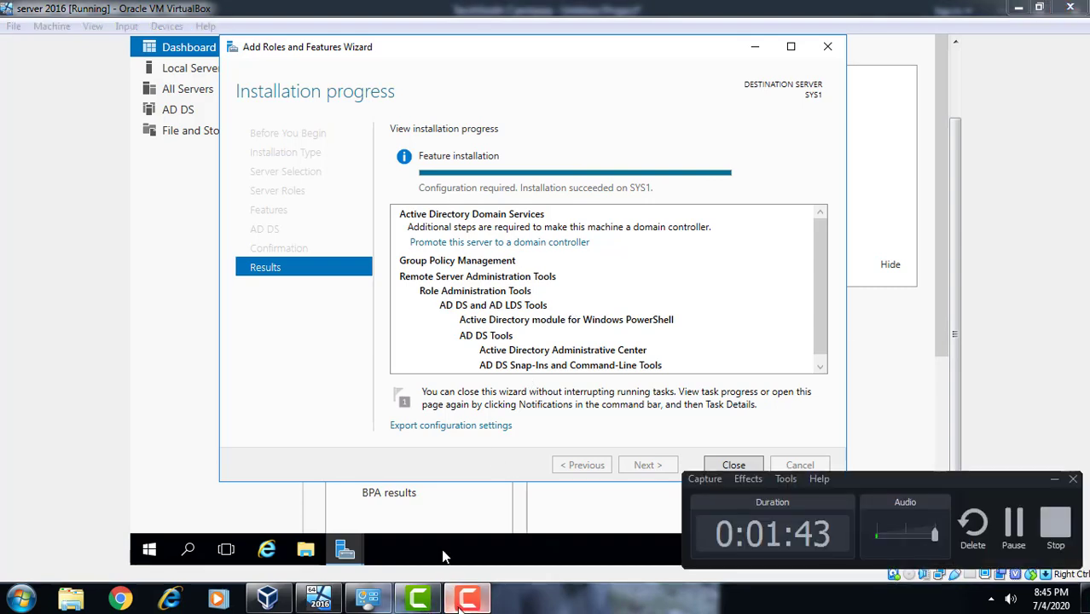
{"action": "left_click", "coordinate": [460, 607]}
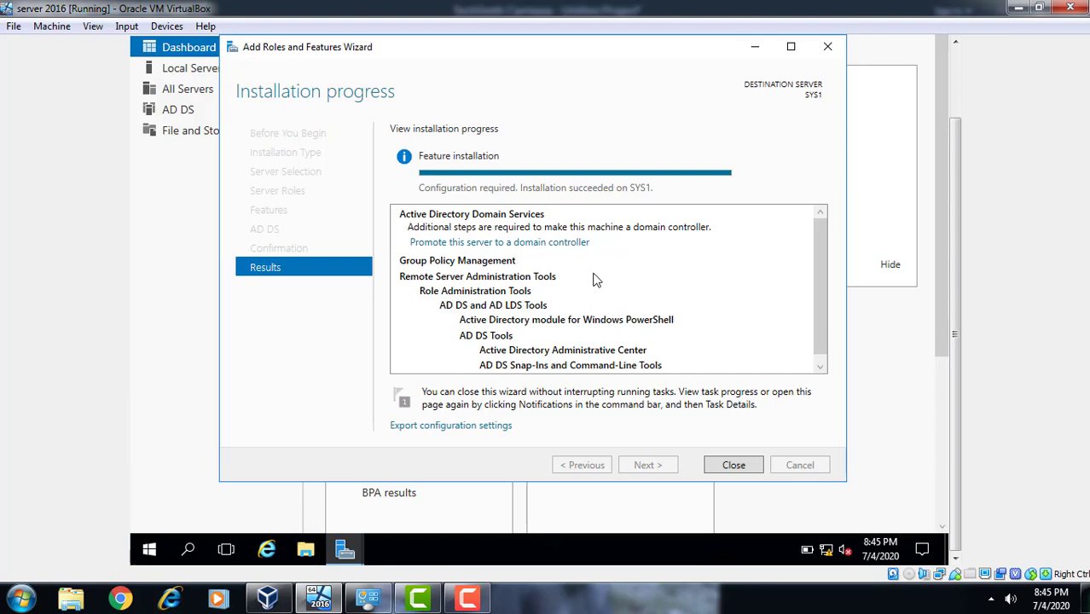
{"action": "left_click", "coordinate": [529, 243]}
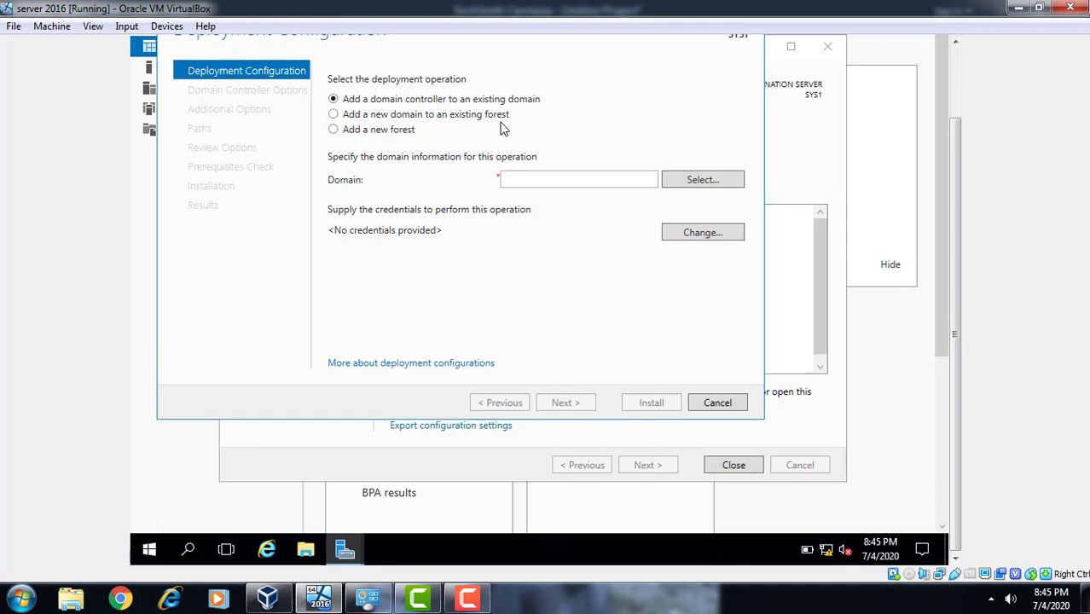
Choose to add a new forest with root domain name tus.com and continue
{"action": "left_click", "coordinate": [370, 133]}
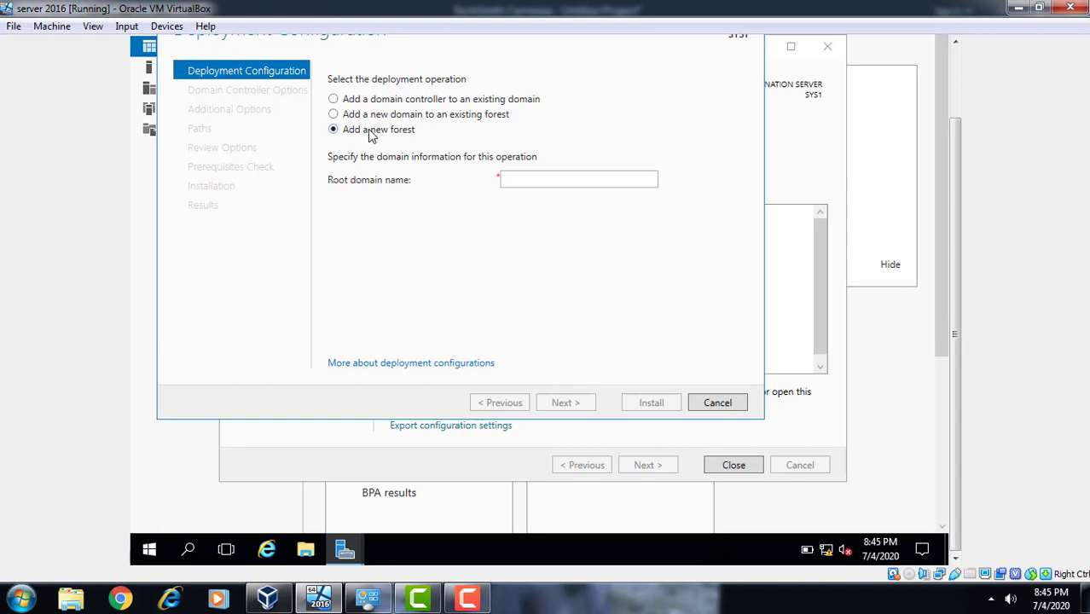
{"action": "left_click", "coordinate": [567, 181]}
{"action": "type", "text": "tus.com"}
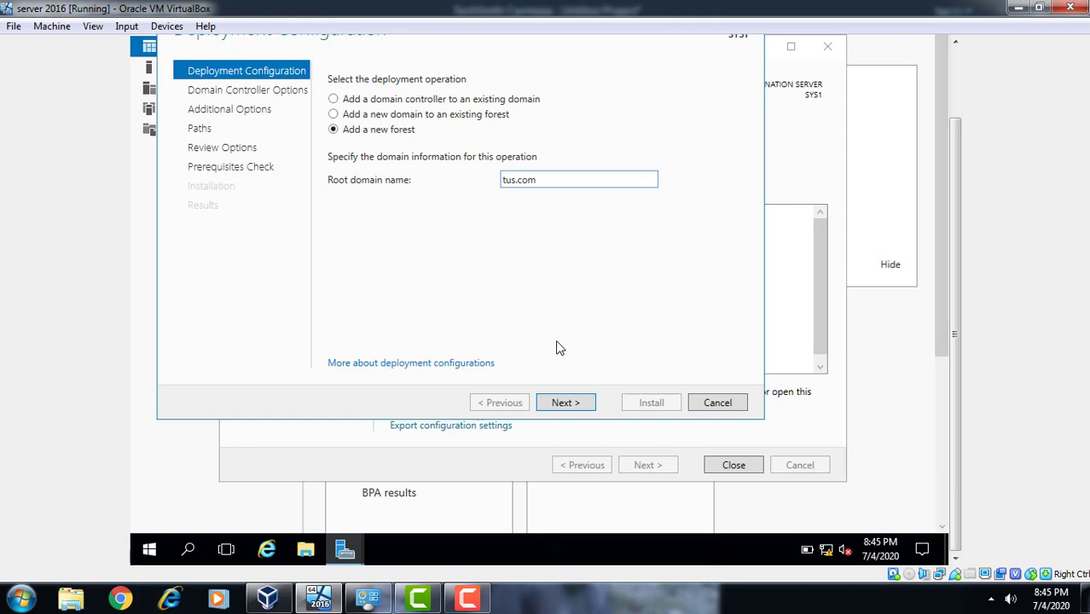
{"action": "left_click", "coordinate": [557, 405]}
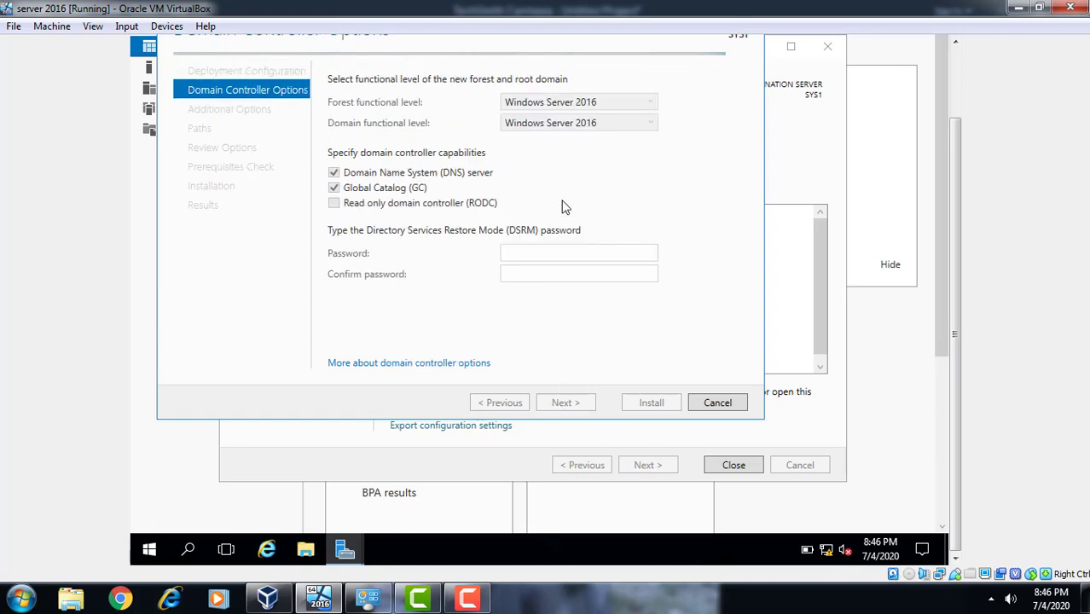
Enter and confirm the Directory Services Restore Mode password, keep DNS server checked, and continue
{"action": "left_click", "coordinate": [565, 256]}
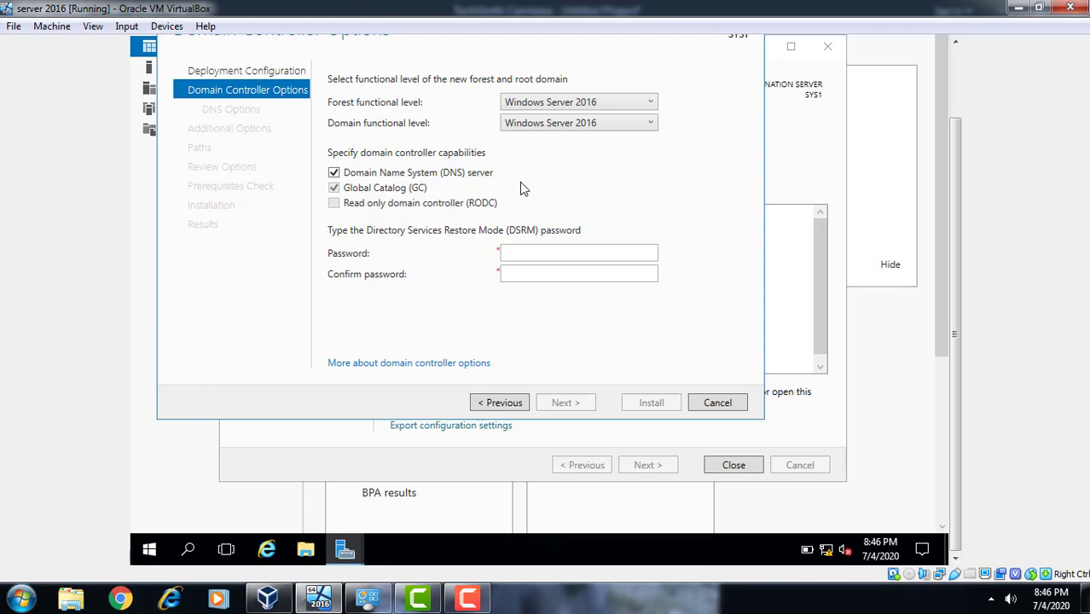
{"action": "left_click", "coordinate": [543, 259]}
{"action": "type", "text": "1234"}
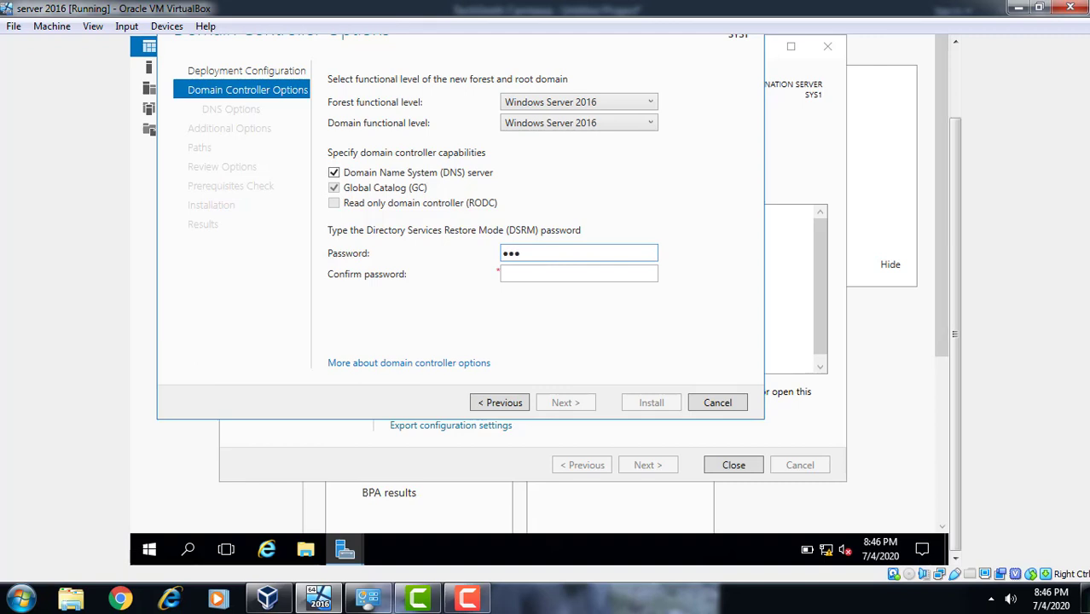
{"action": "type", "text": "5678"}
{"action": "key", "text": "Tab"}
{"action": "type", "text": "1234"}
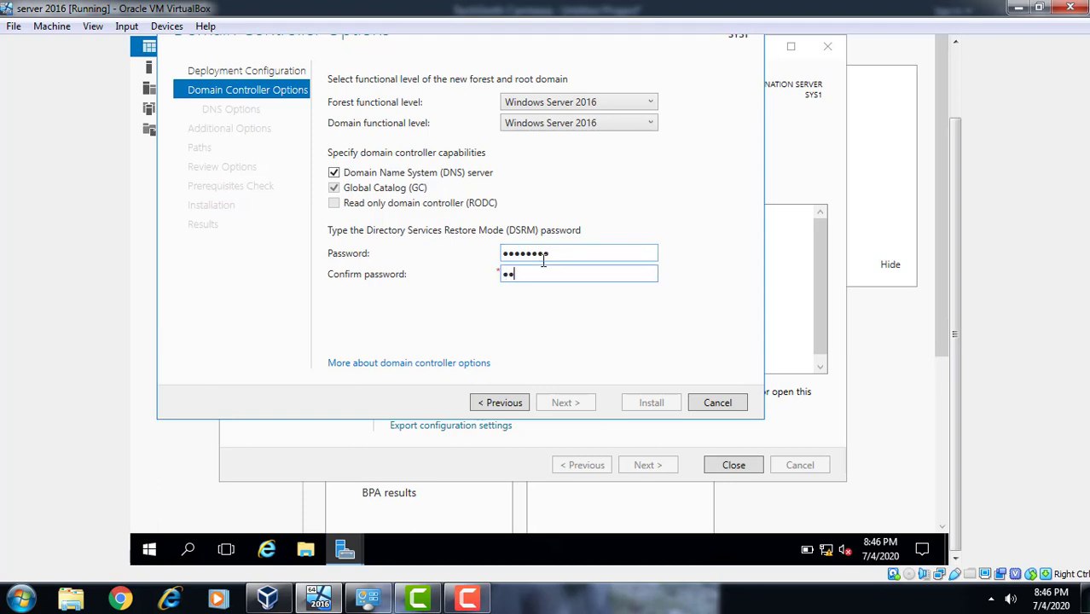
{"action": "type", "text": "5678"}
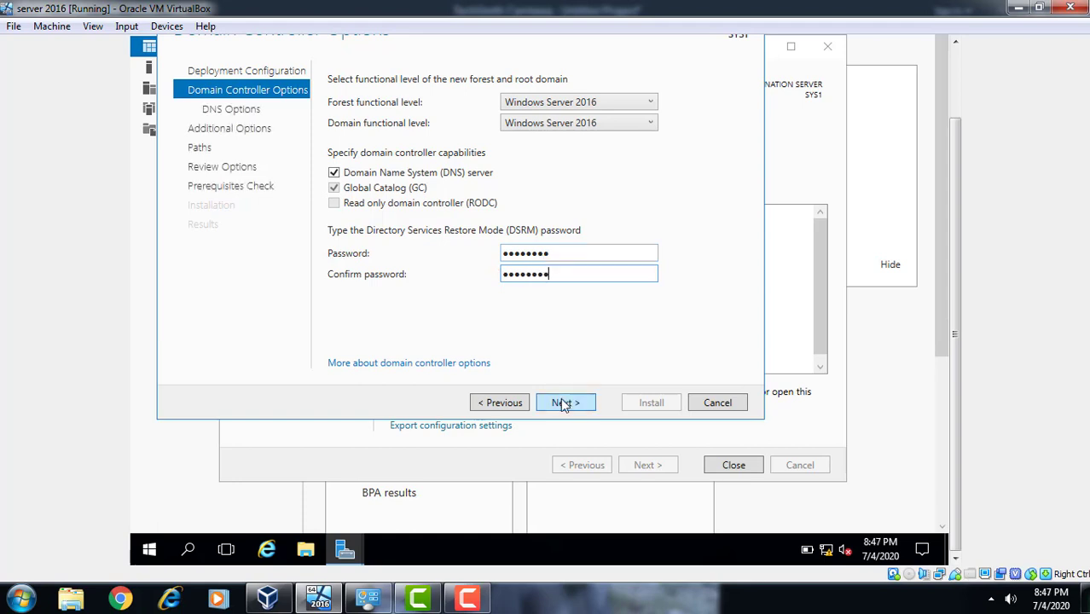
{"action": "left_click", "coordinate": [567, 402]}
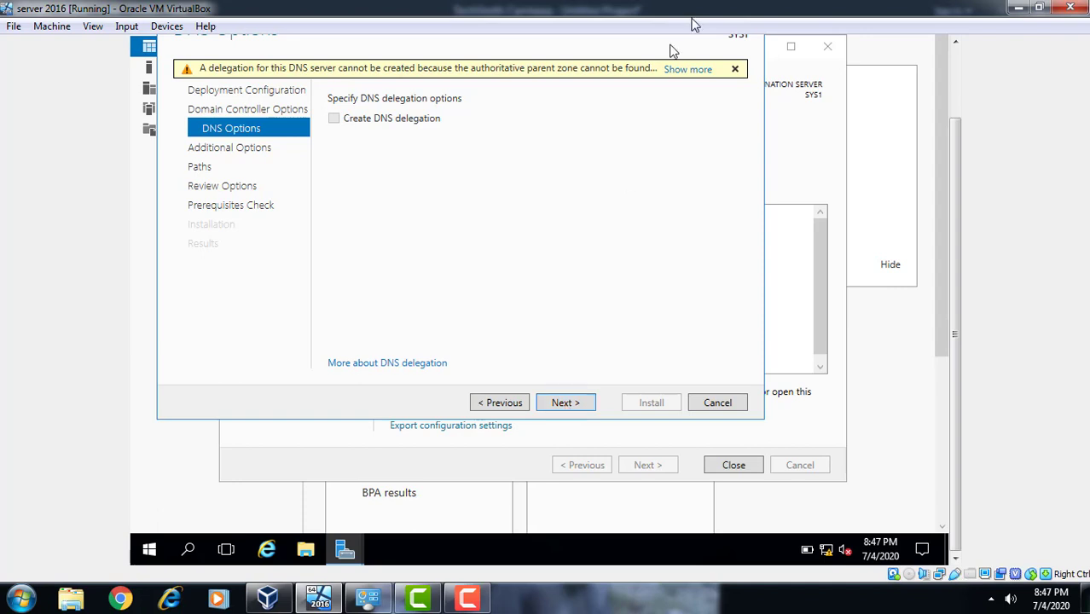
Dismiss the DNS delegation warning and move past DNS Options to Additional Options
{"action": "left_click", "coordinate": [734, 71]}
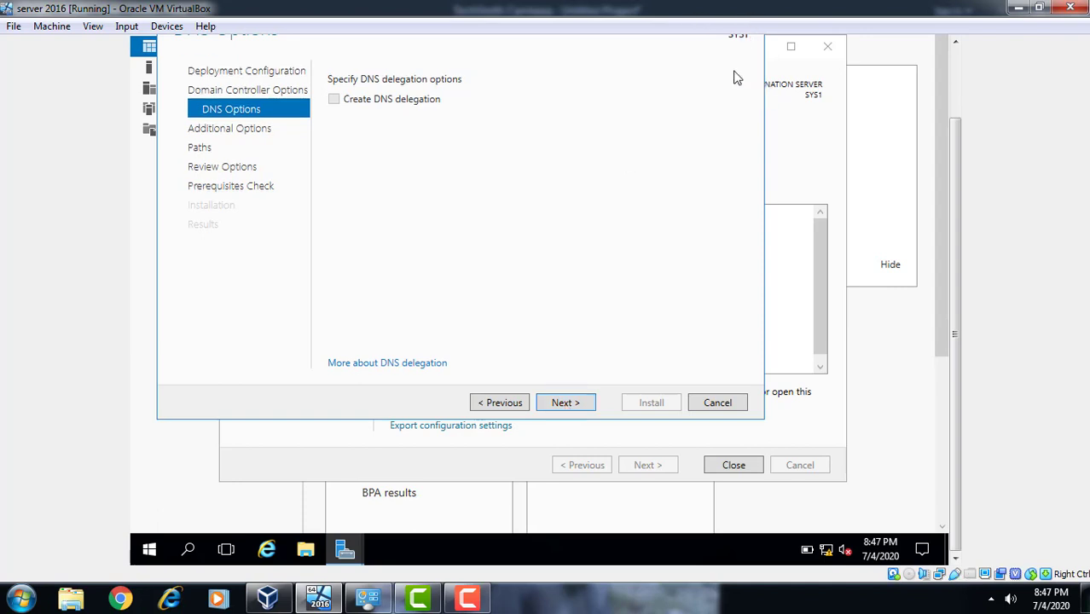
{"action": "left_click", "coordinate": [558, 404]}
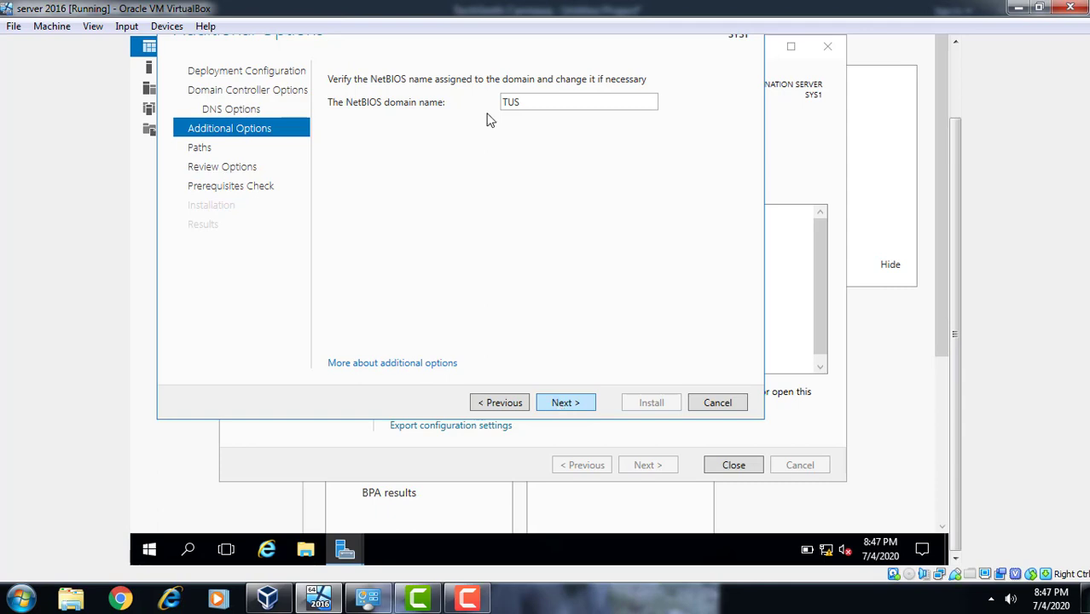
Leave the NetBIOS domain name as TUS and advance to the Paths page
{"action": "double_click", "coordinate": [548, 101]}
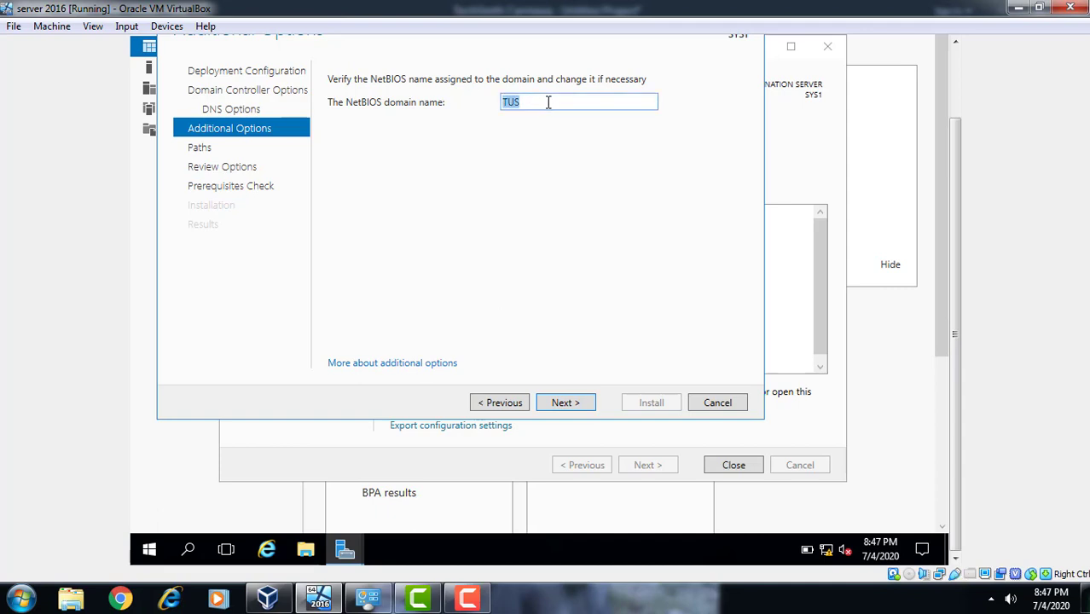
{"action": "left_click", "coordinate": [503, 253]}
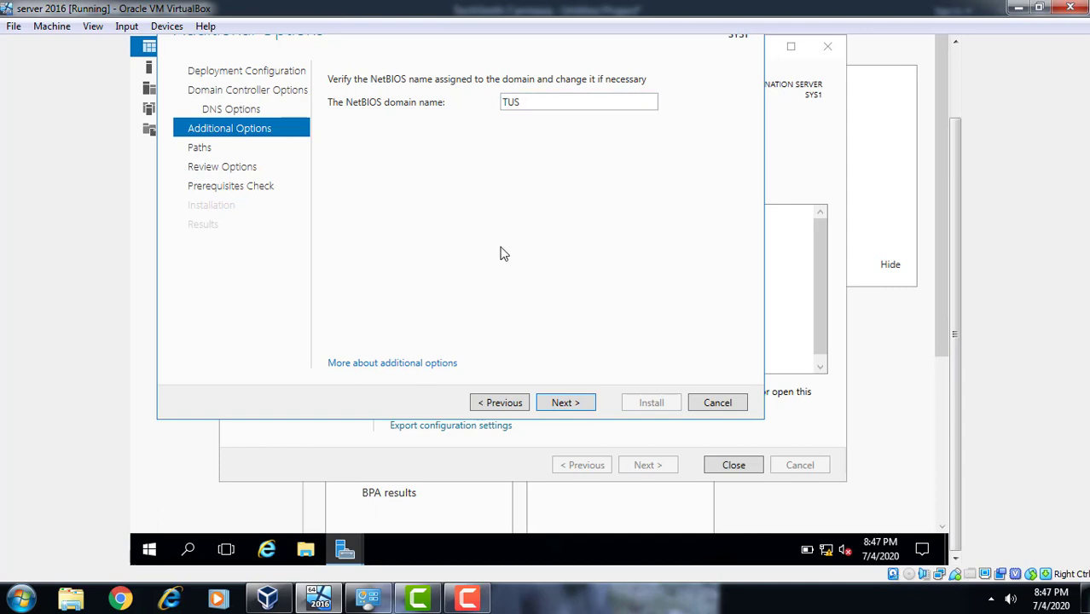
{"action": "left_click", "coordinate": [566, 405]}
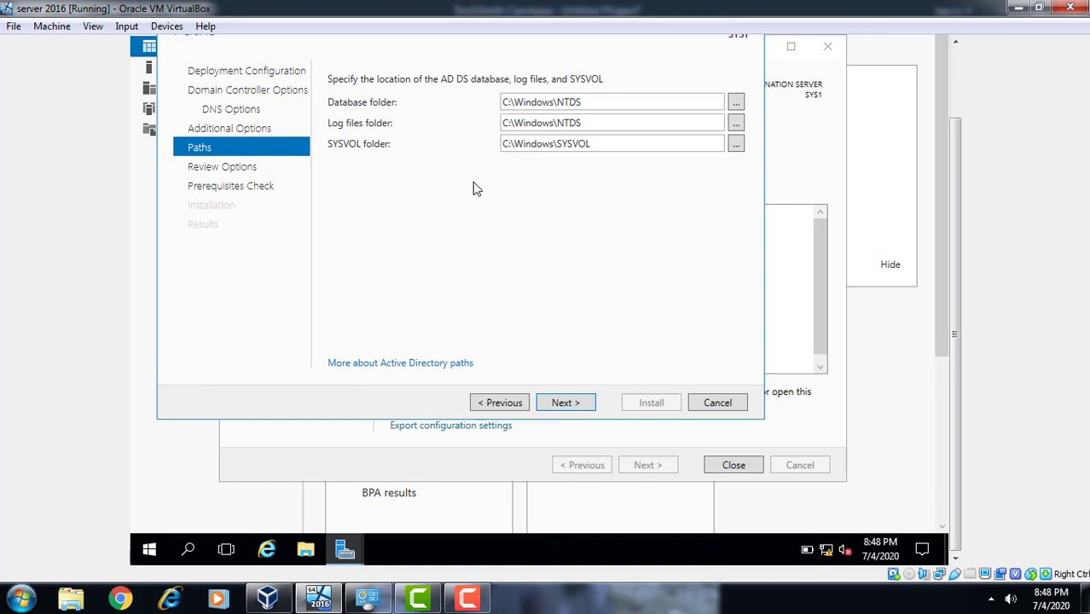
Accept the default NTDS and SYSVOL folder paths and view the generated Install-ADDSForest script
{"action": "left_click", "coordinate": [565, 402]}
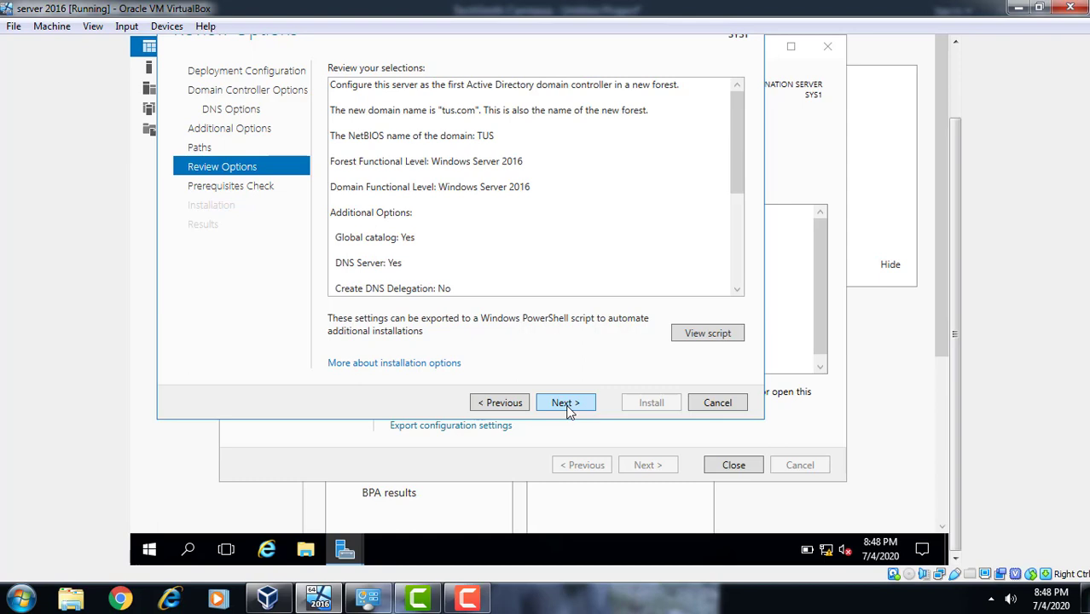
{"action": "left_click", "coordinate": [726, 339]}
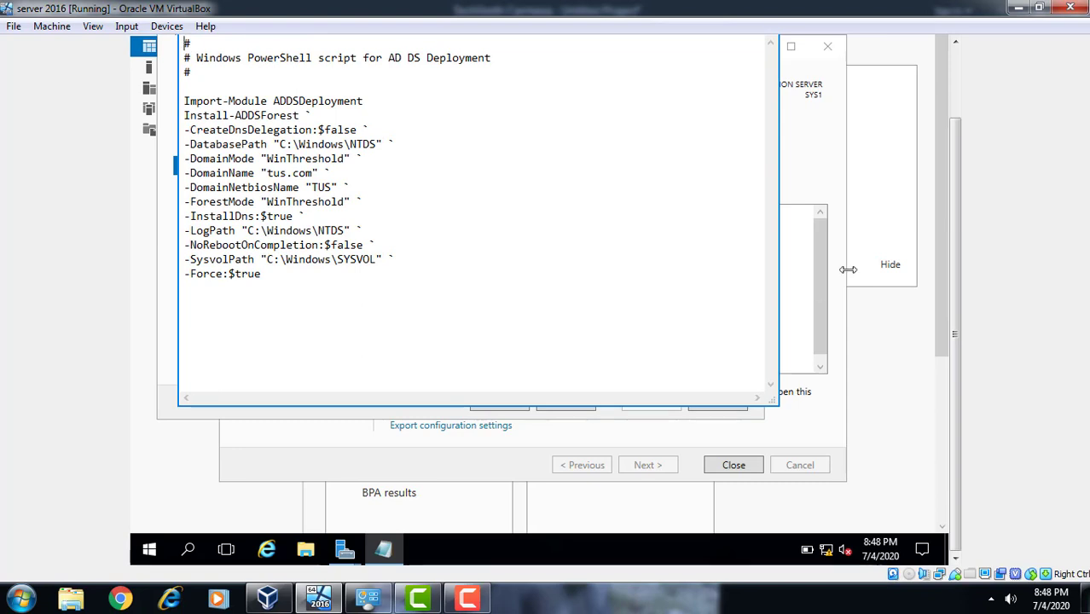
Close the Notepad window showing the tus.com deployment script
{"action": "left_click", "coordinate": [955, 83]}
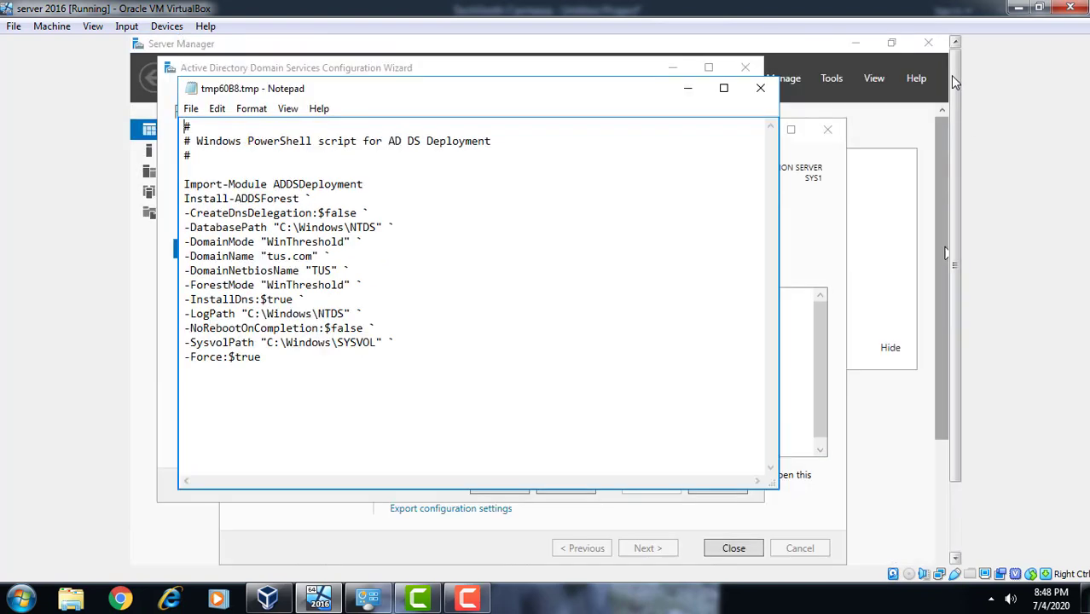
{"action": "left_click", "coordinate": [758, 91]}
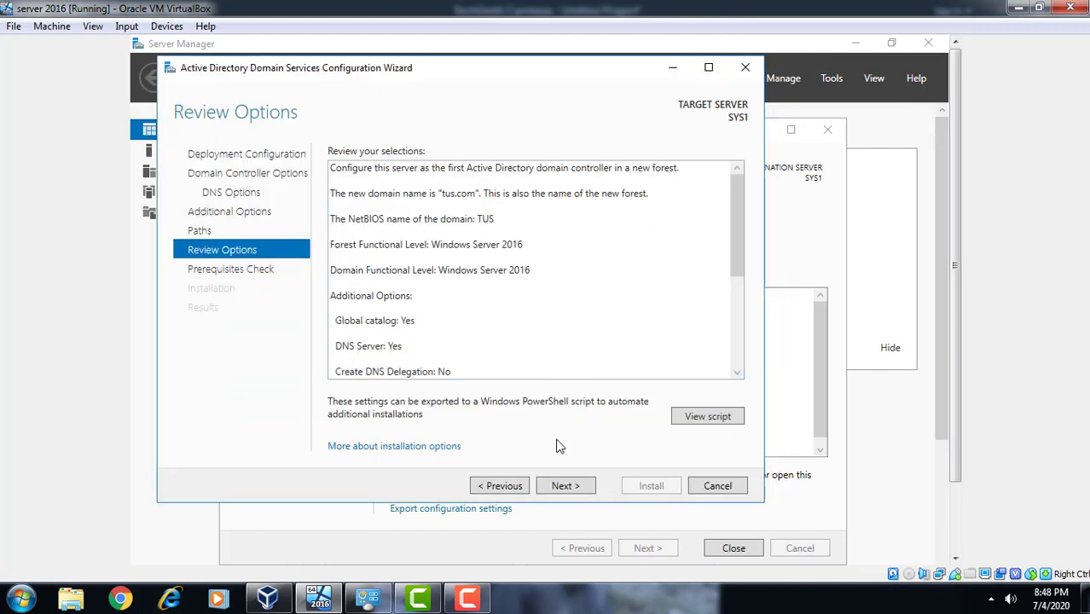
Pass the prerequisites check and install, promoting the server as the tus.com domain controller
{"action": "left_click", "coordinate": [561, 486]}
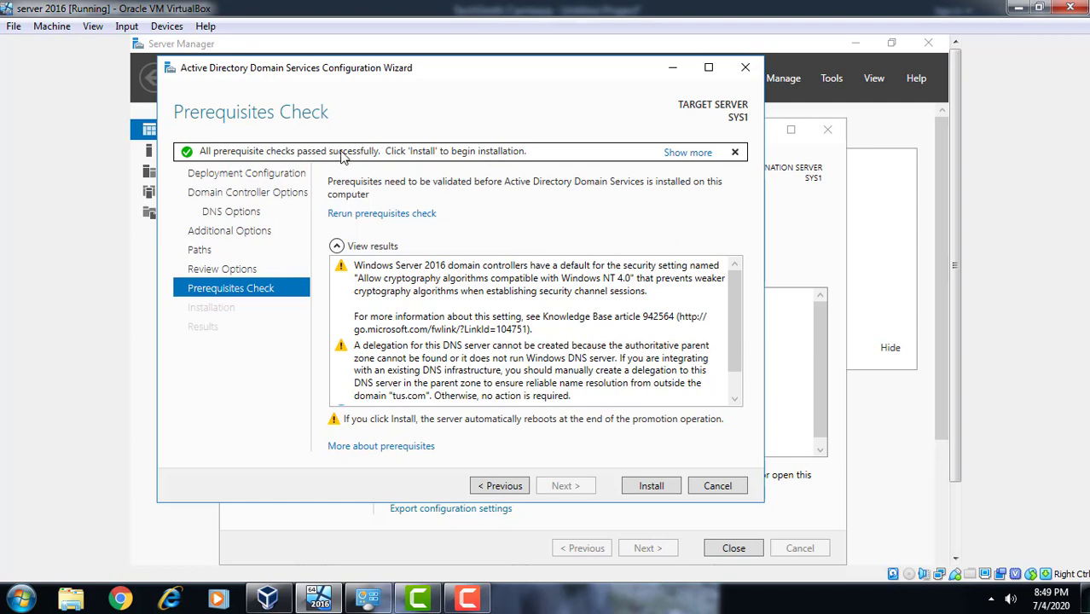
{"action": "left_click", "coordinate": [633, 487]}
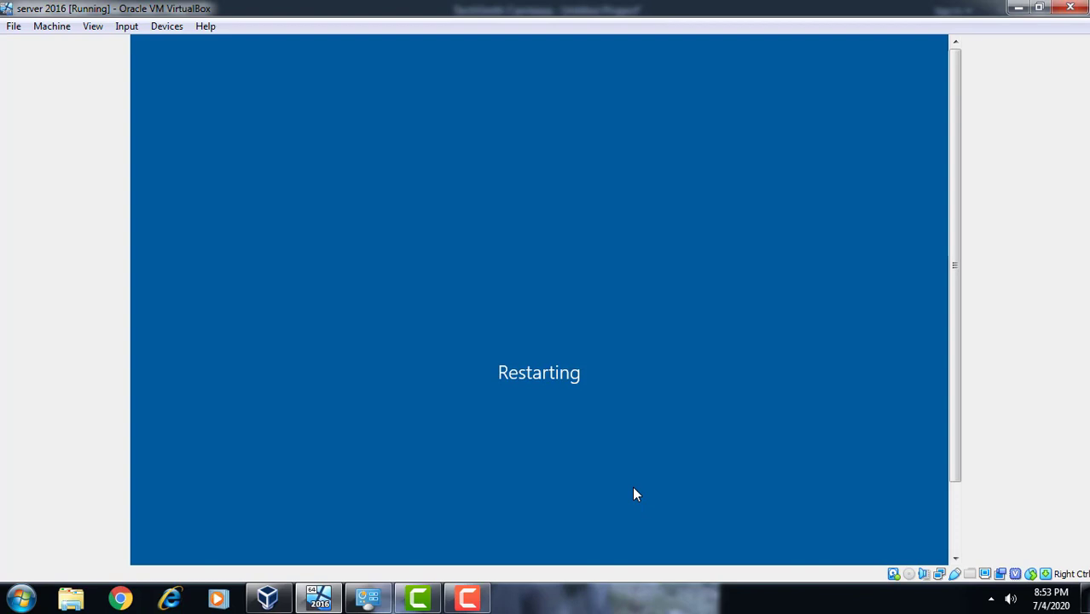
Wait for the server to reboot to the TUS\Administrator sign-in screen
{"action": "left_click", "coordinate": [462, 601]}
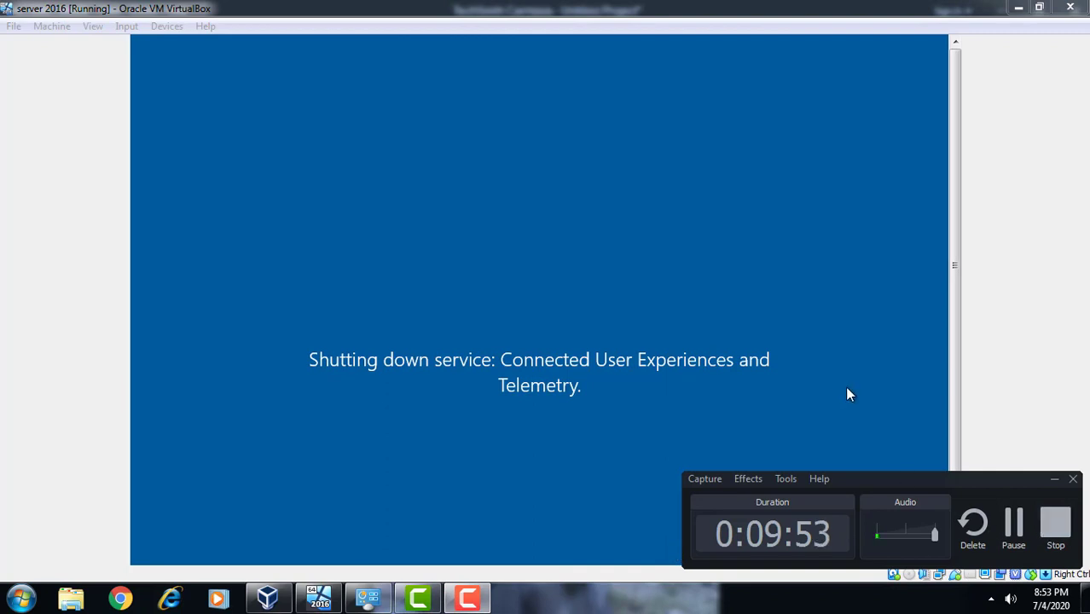
{"action": "left_click", "coordinate": [960, 386]}
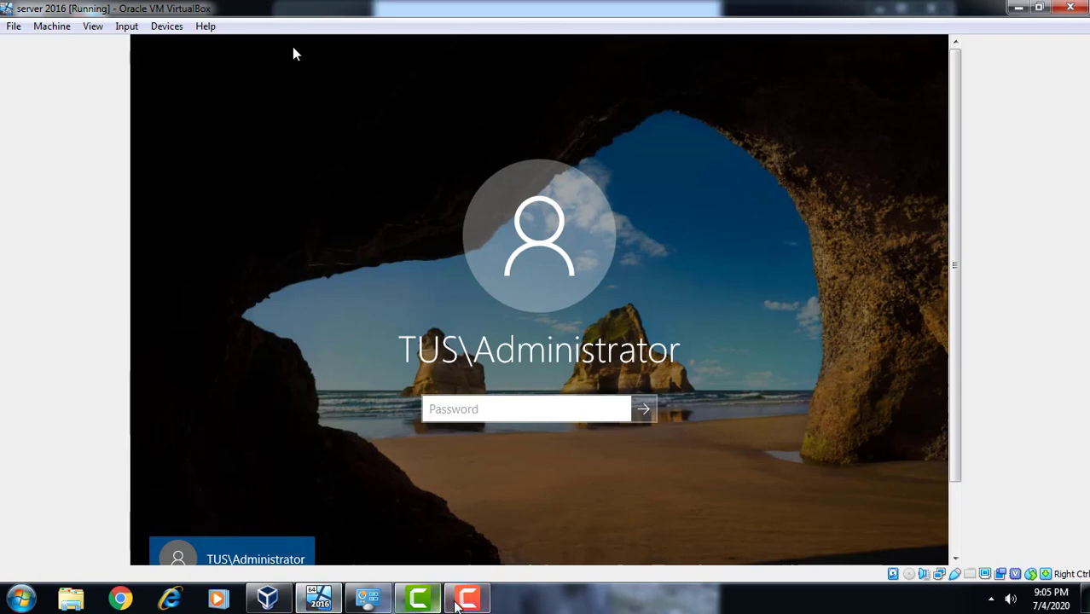
Sign in as TUS\Administrator with the account password, retyping it after mistakes
{"action": "left_click", "coordinate": [466, 600]}
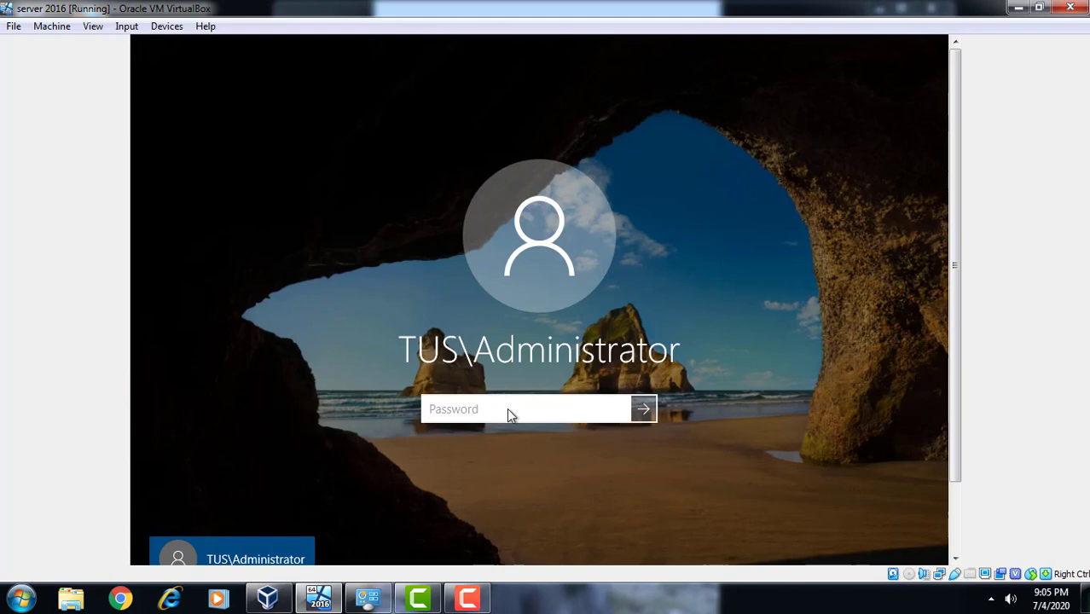
{"action": "type", "text": "•••"}
{"action": "key", "text": "BackSpace"}
{"action": "key", "text": "BackSpace"}
{"action": "key", "text": "BackSpace"}
{"action": "type", "text": "••••"}
{"action": "key", "text": "BackSpace"}
{"action": "key", "text": "BackSpace"}
{"action": "key", "text": "BackSpace"}
{"action": "key", "text": "BackSpace"}
{"action": "type", "text": "••••••••"}
{"action": "key", "text": "Return"}
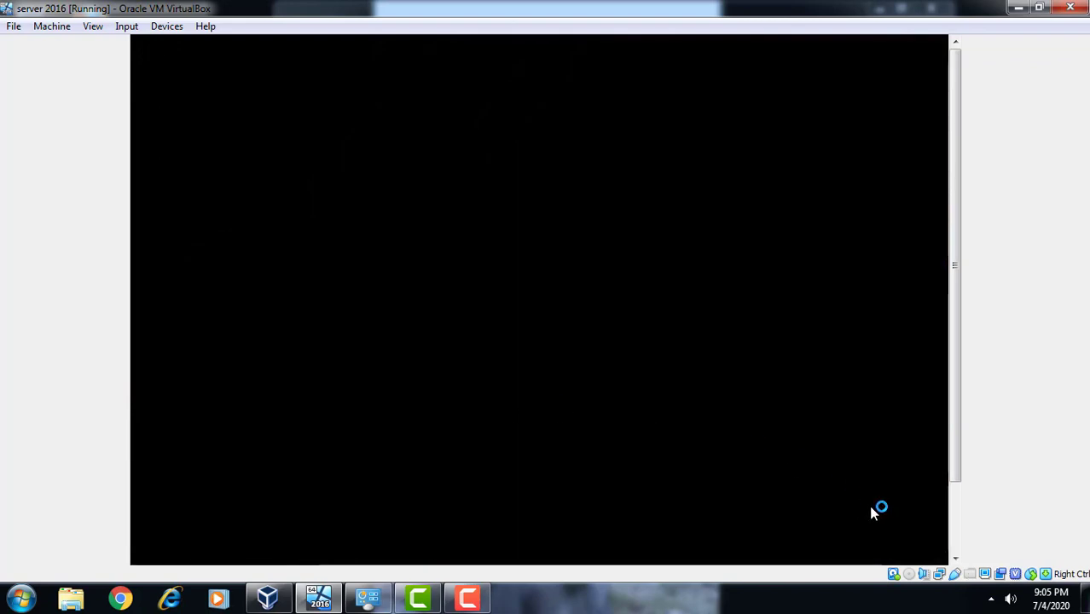
Wait for the TUS\Administrator desktop and empty taskbar to finish loading
{"action": "left_click", "coordinate": [952, 514]}
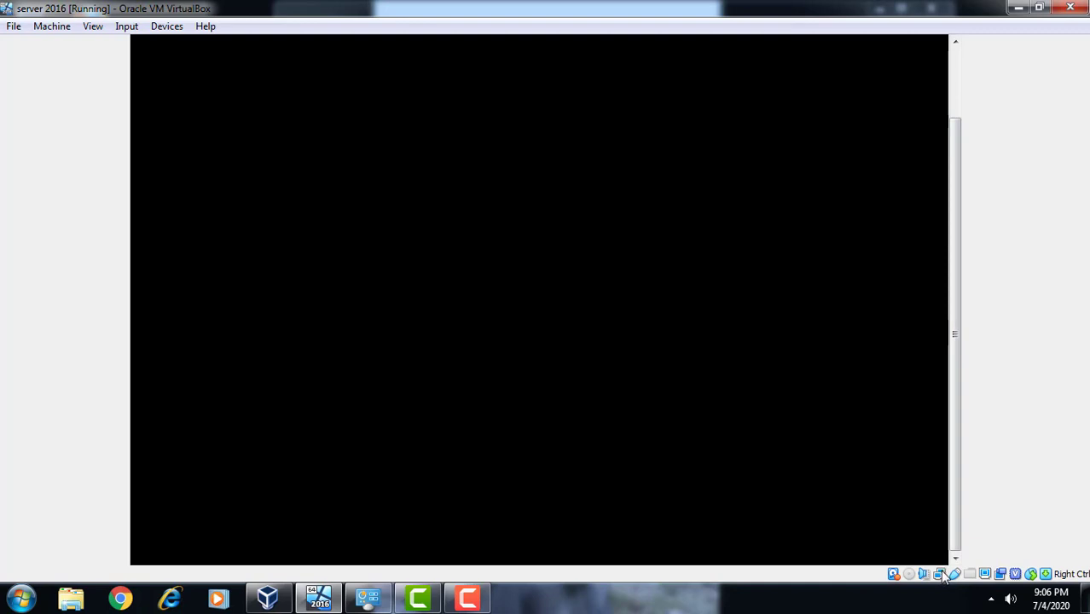
{"action": "mouse_move", "coordinate": [939, 578]}
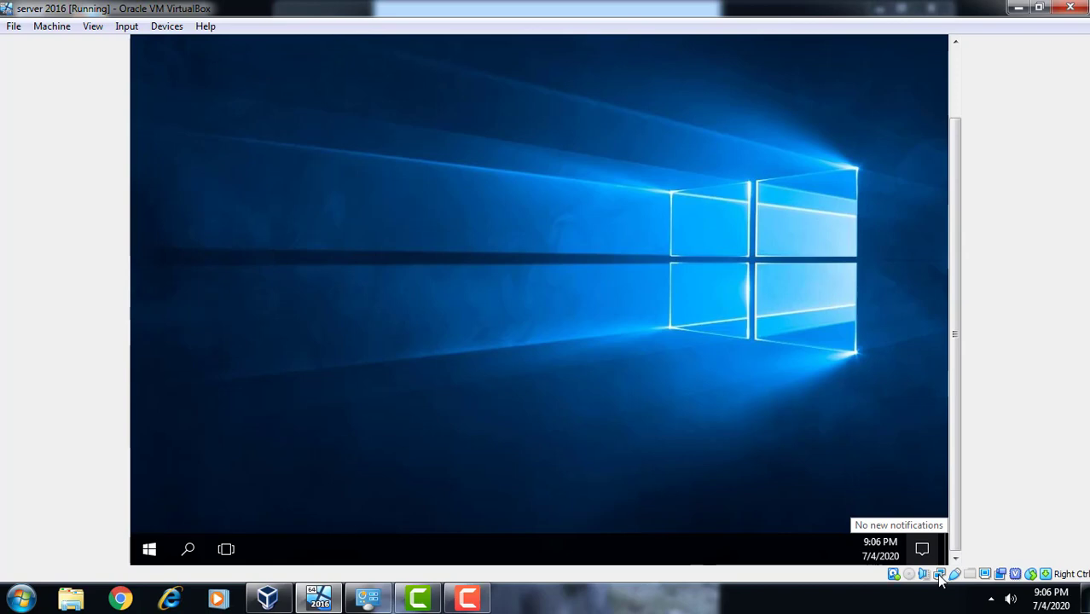
Request the server VM's Network Settings from the status bar, then minimize the VM window
{"action": "left_click", "coordinate": [940, 575]}
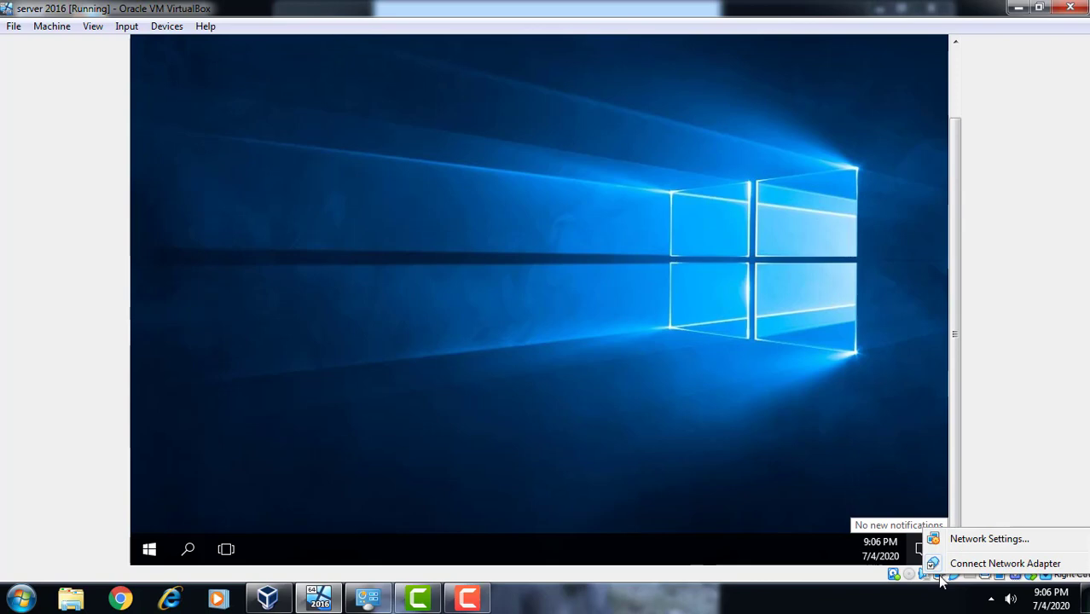
{"action": "left_click", "coordinate": [990, 539]}
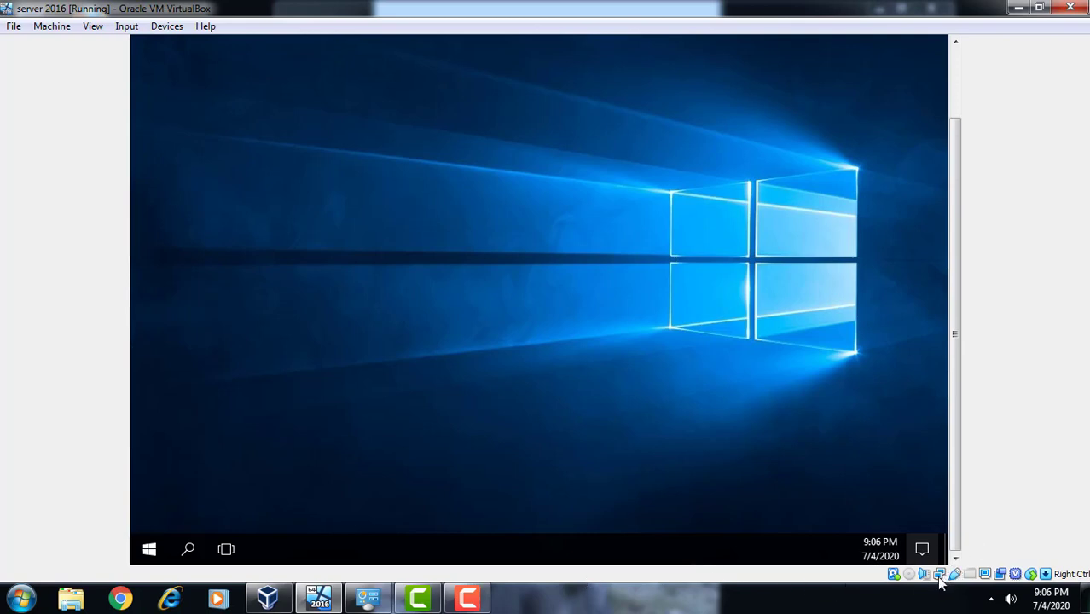
{"action": "left_click", "coordinate": [1019, 13]}
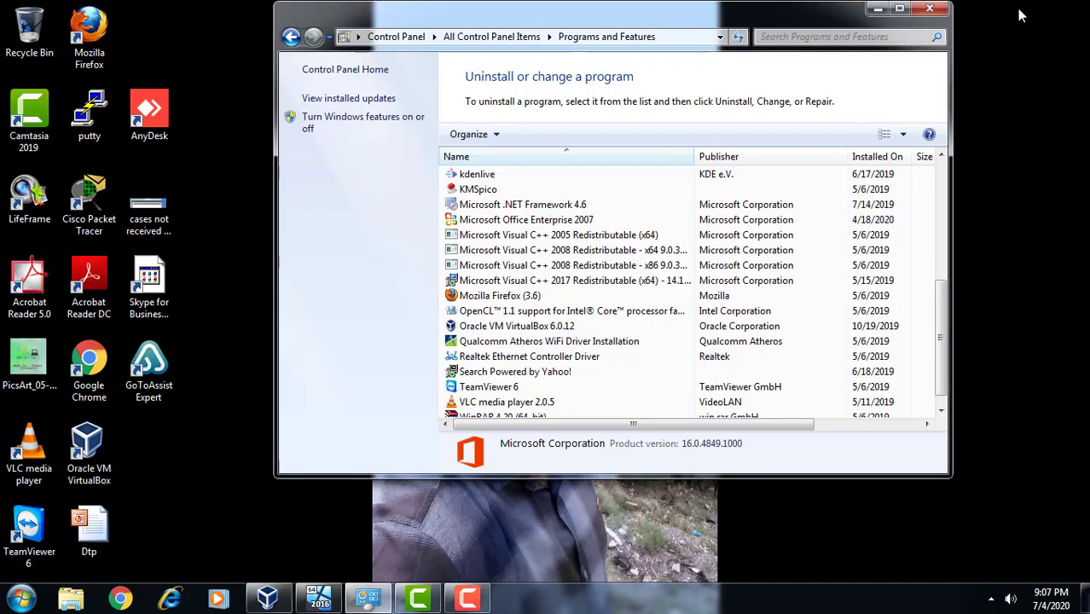
Close the host's Programs and Features window and restore the server 2016 VM window from the taskbar
{"action": "left_click", "coordinate": [932, 10]}
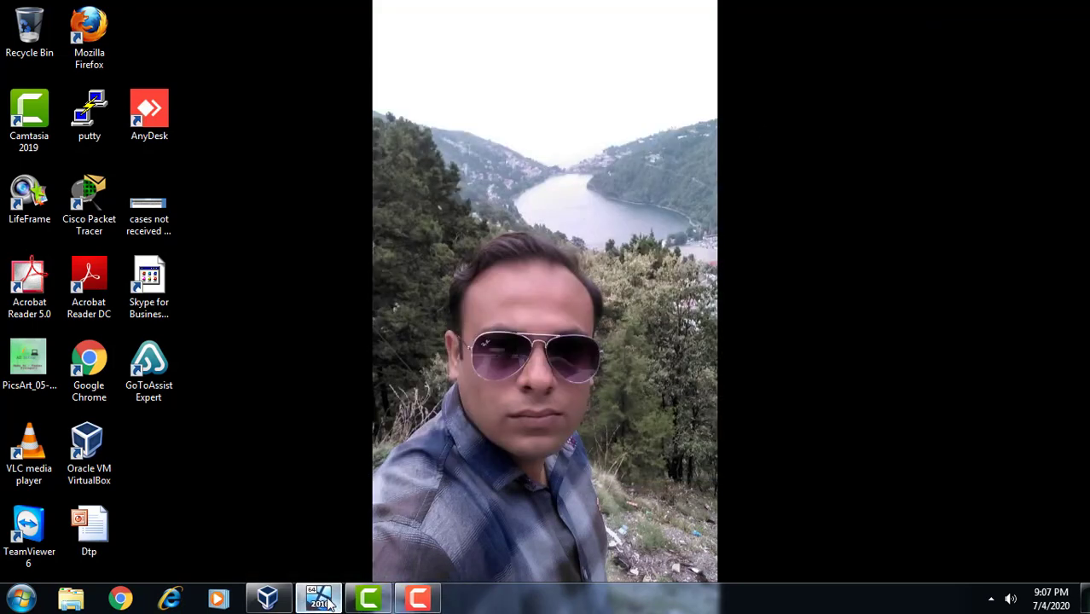
{"action": "left_click", "coordinate": [426, 599]}
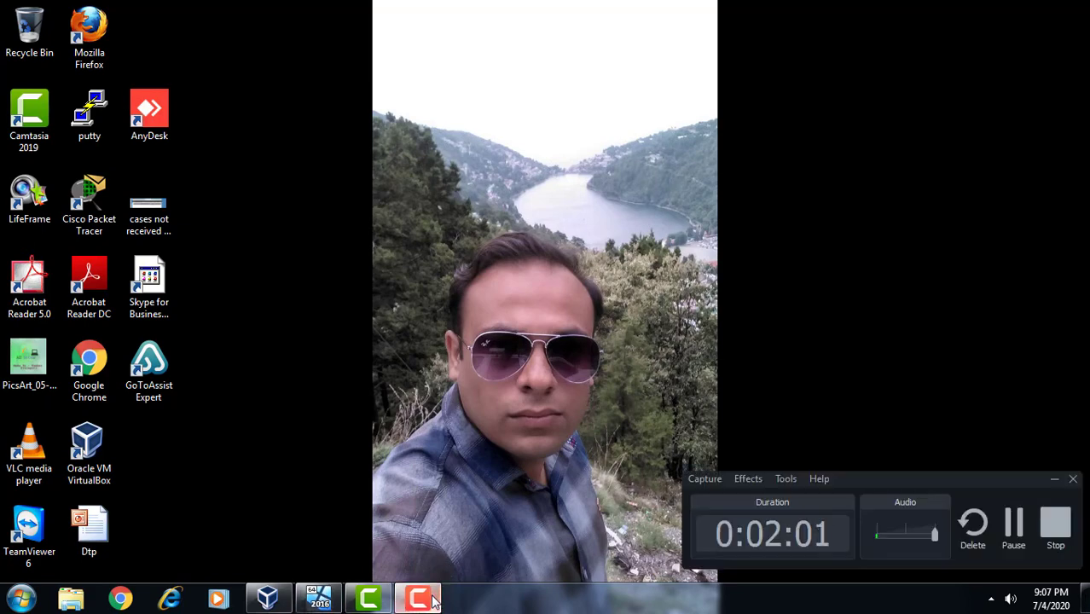
{"action": "left_click", "coordinate": [319, 599]}
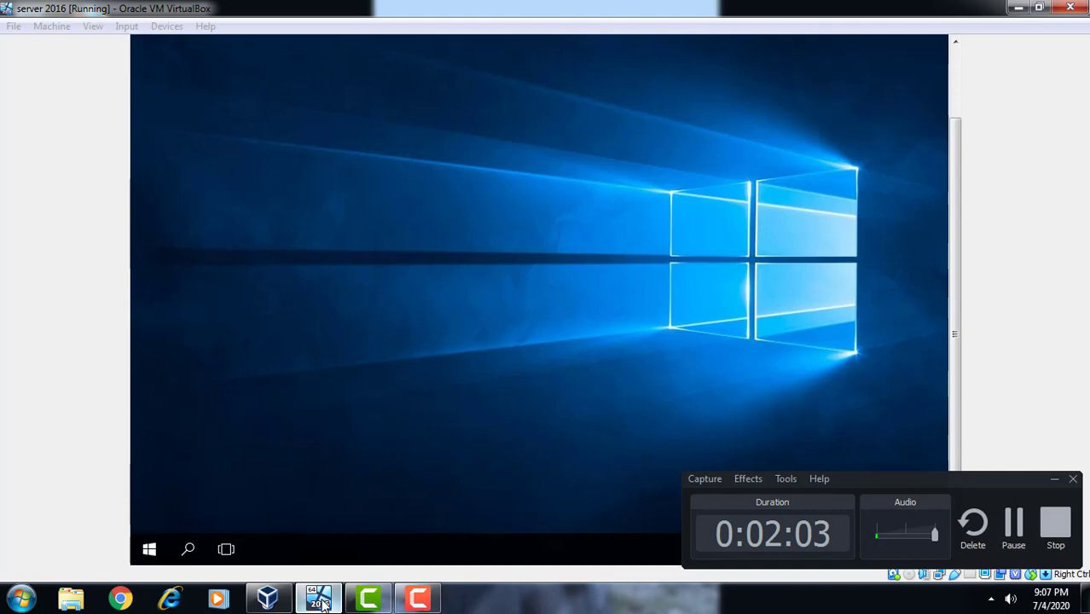
{"action": "left_click", "coordinate": [1054, 480]}
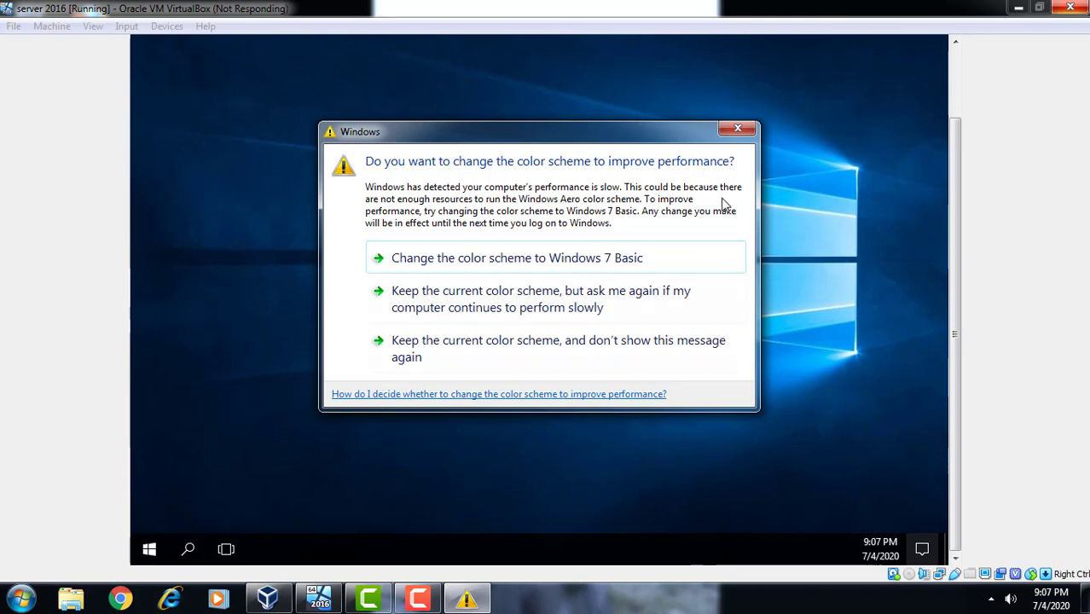
Dismiss the host's colour scheme performance prompt so the VM's Network settings appear
{"action": "left_click", "coordinate": [738, 128]}
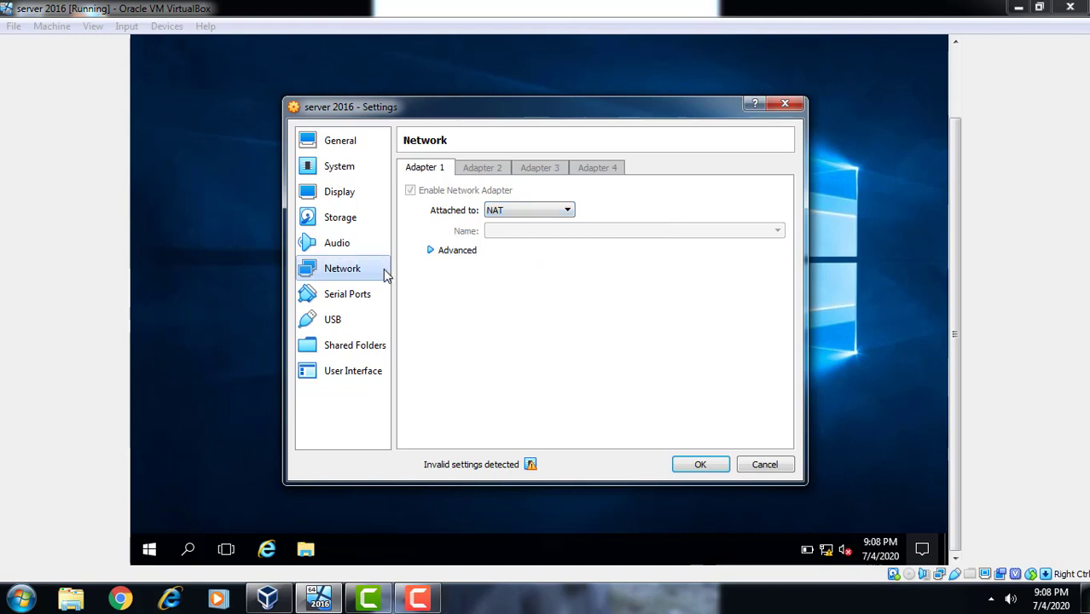
Change Adapter 1 from NAT to Host-only Adapter and confirm with OK
{"action": "left_click", "coordinate": [539, 215]}
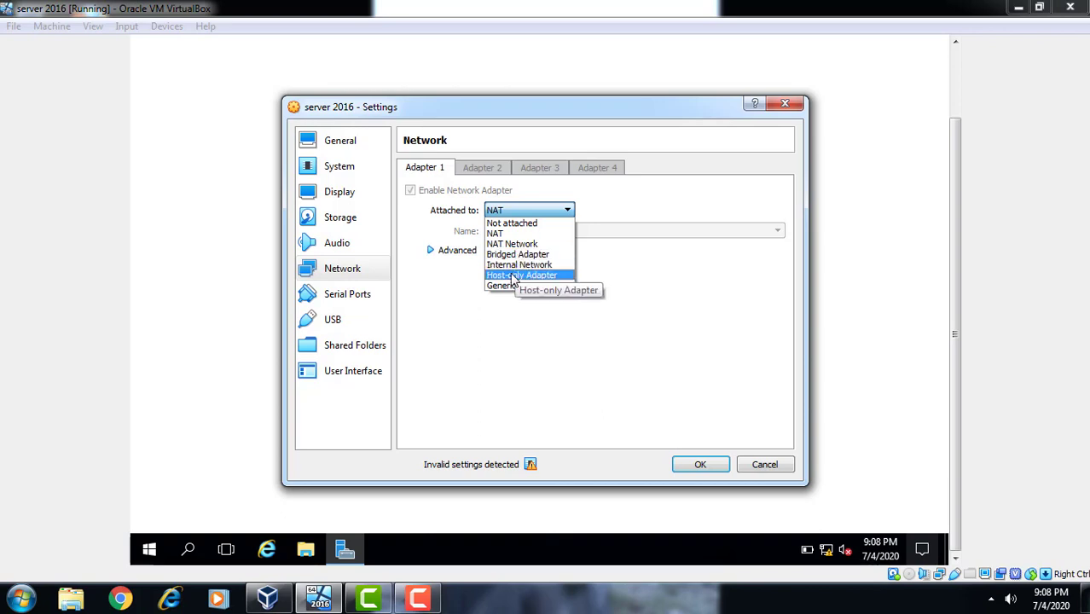
{"action": "left_click", "coordinate": [513, 276]}
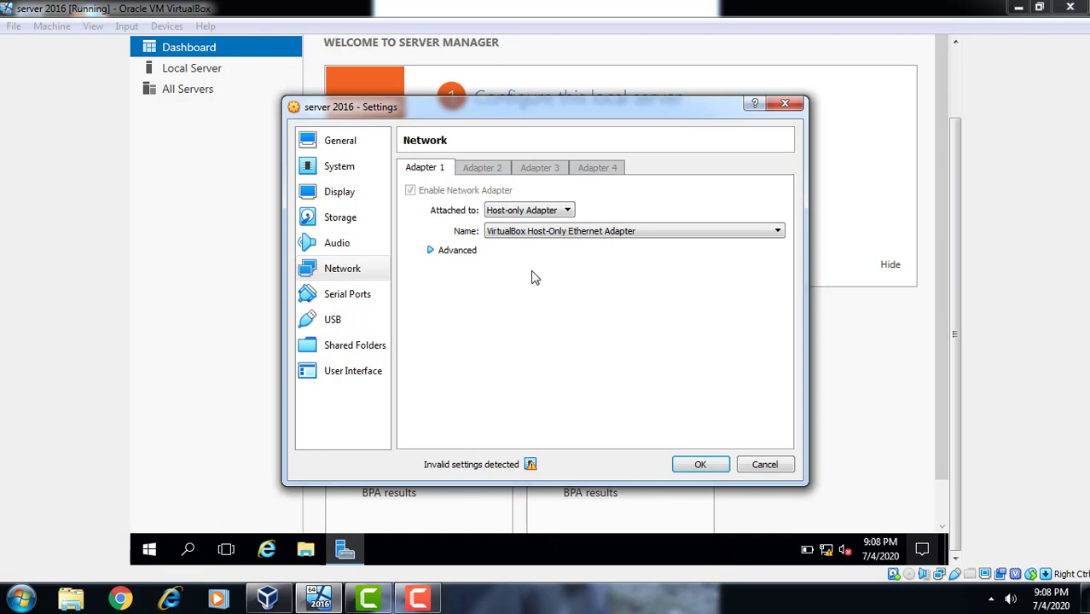
{"action": "left_click", "coordinate": [701, 466]}
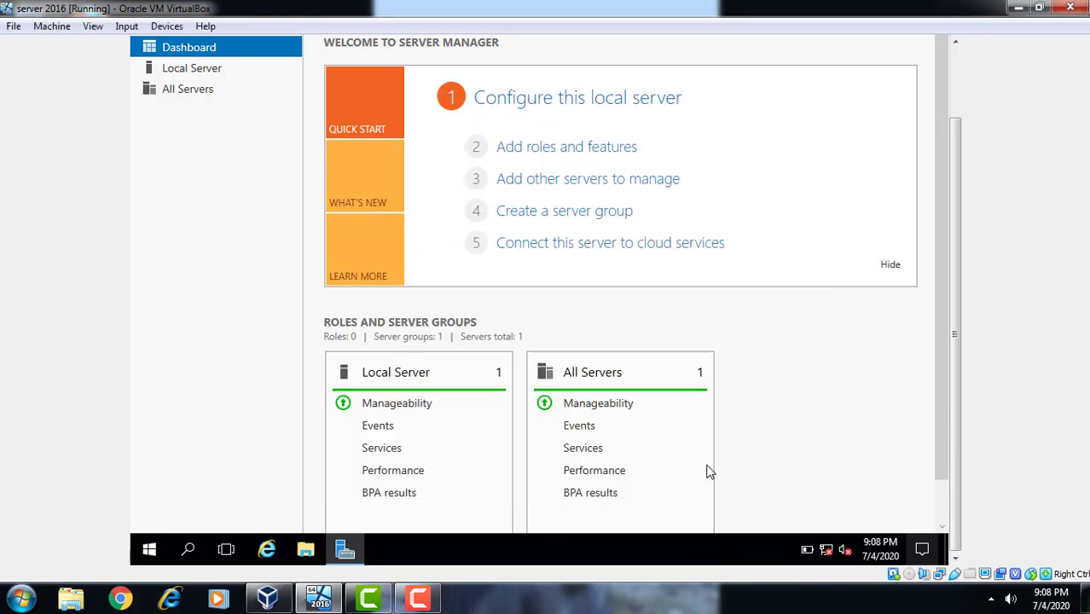
{"action": "left_click", "coordinate": [952, 79]}
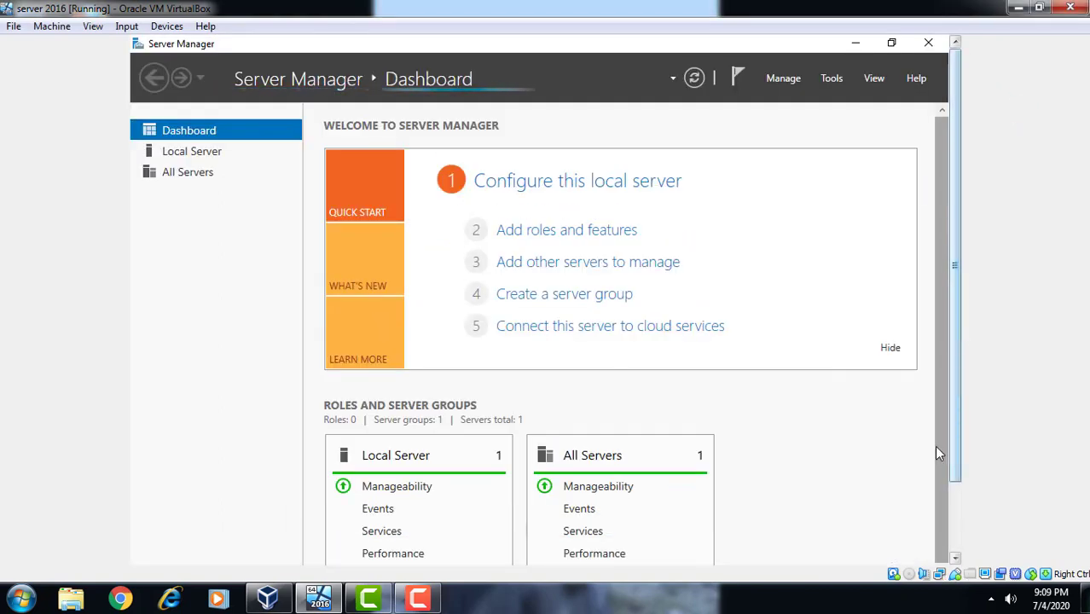
{"action": "left_click", "coordinate": [955, 527]}
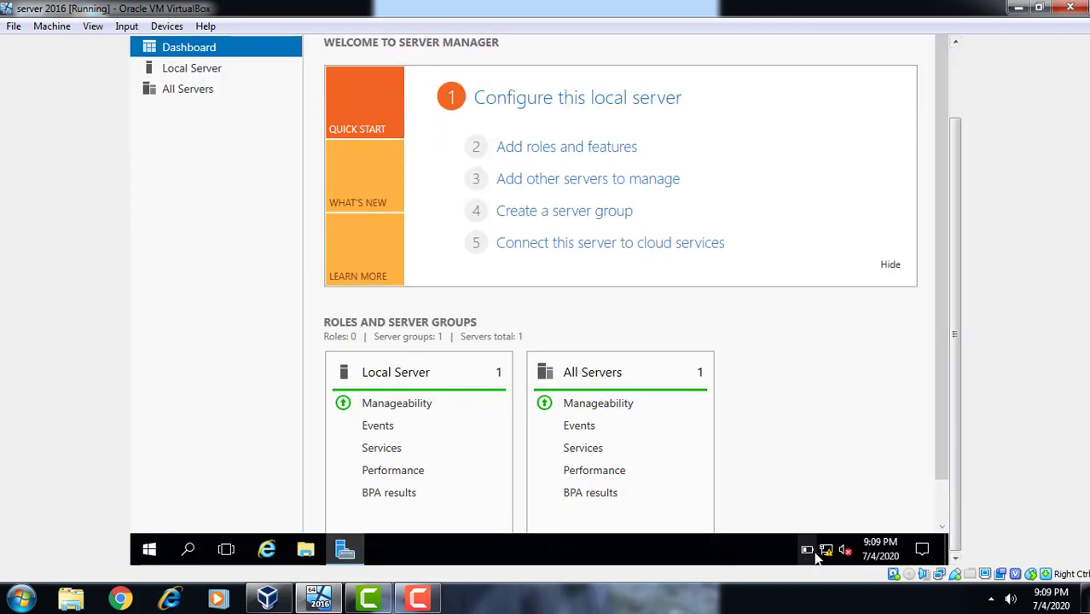
{"action": "mouse_move", "coordinate": [823, 550]}
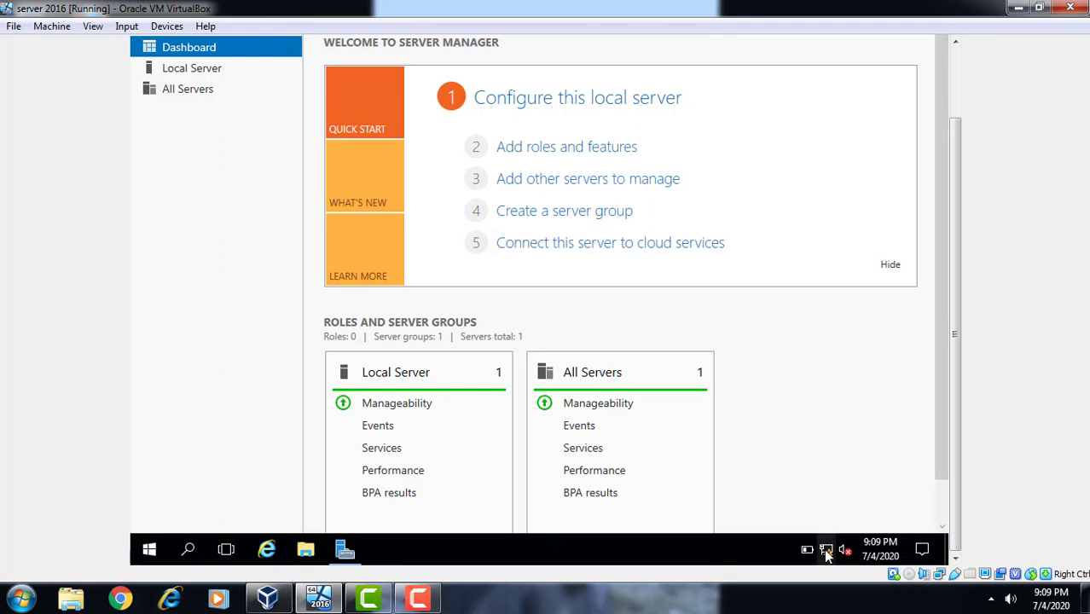
{"action": "right_click", "coordinate": [825, 550]}
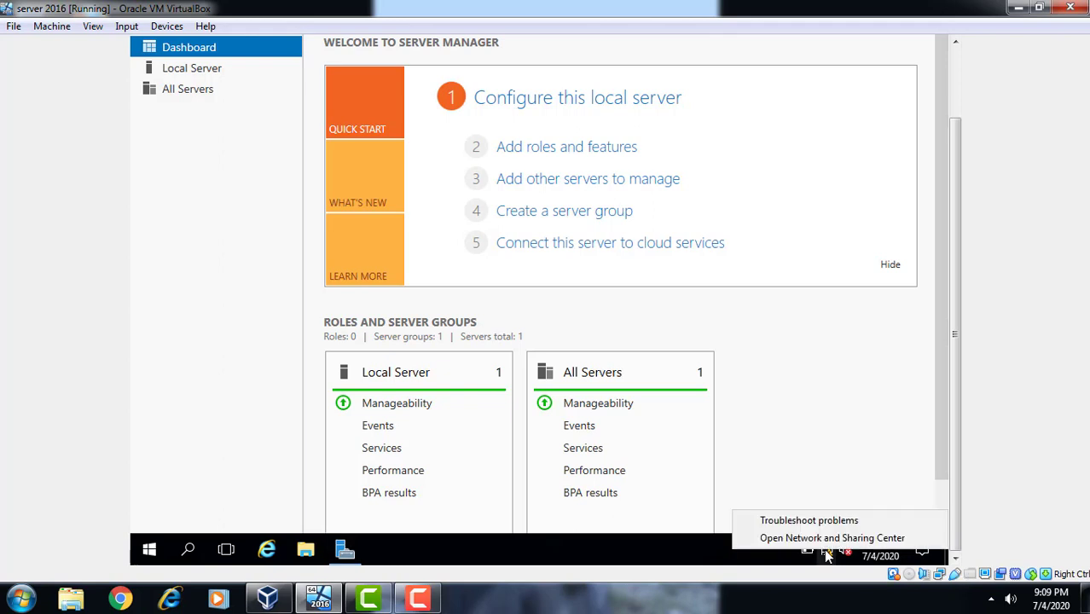
{"action": "left_click", "coordinate": [839, 538]}
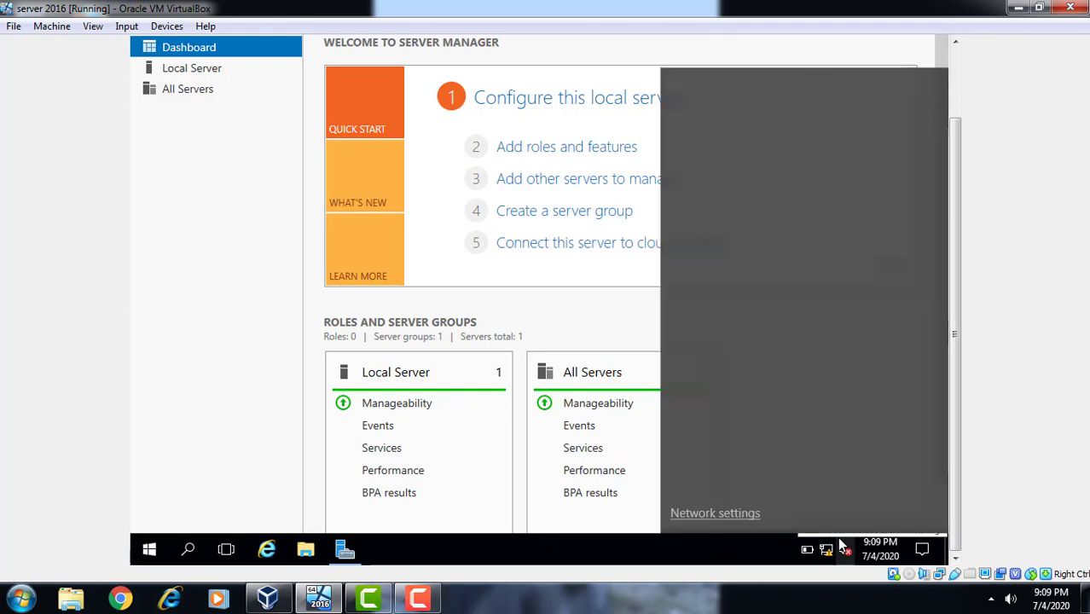
{"action": "left_click", "coordinate": [957, 79]}
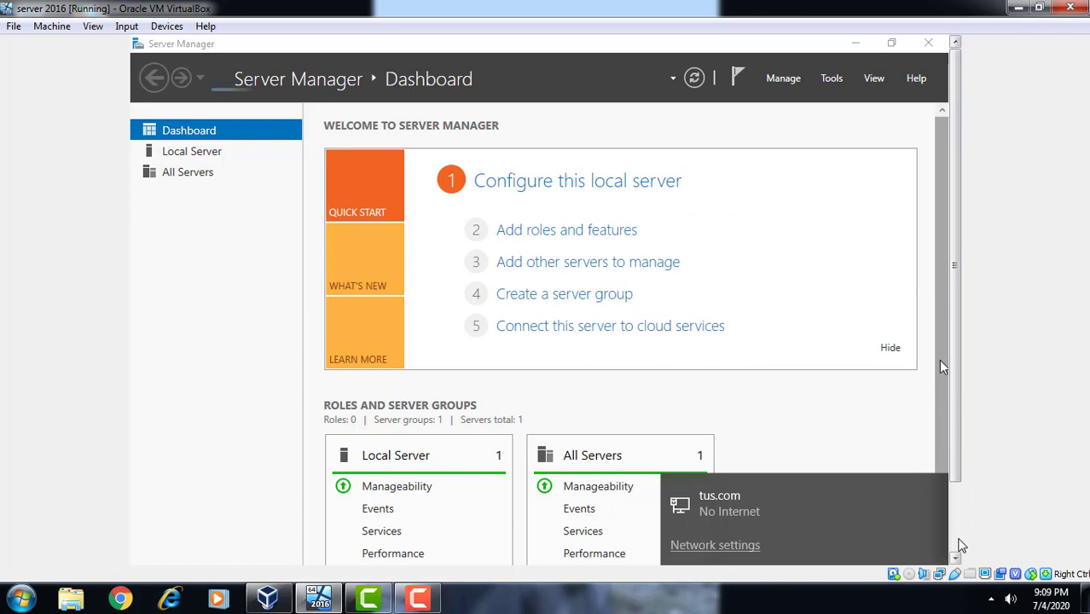
{"action": "left_click", "coordinate": [956, 539]}
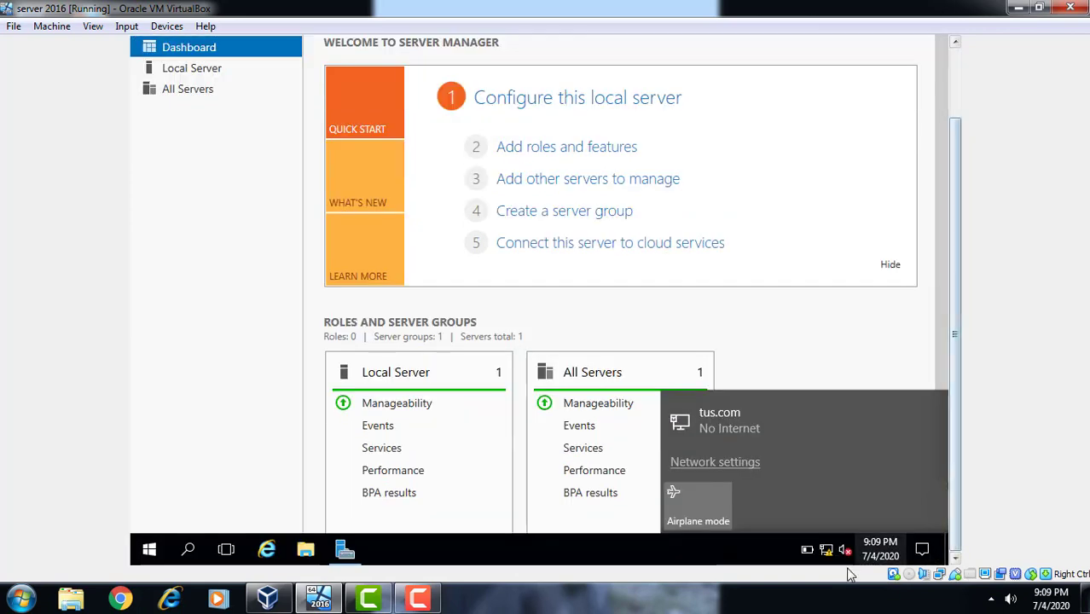
{"action": "left_click", "coordinate": [776, 551]}
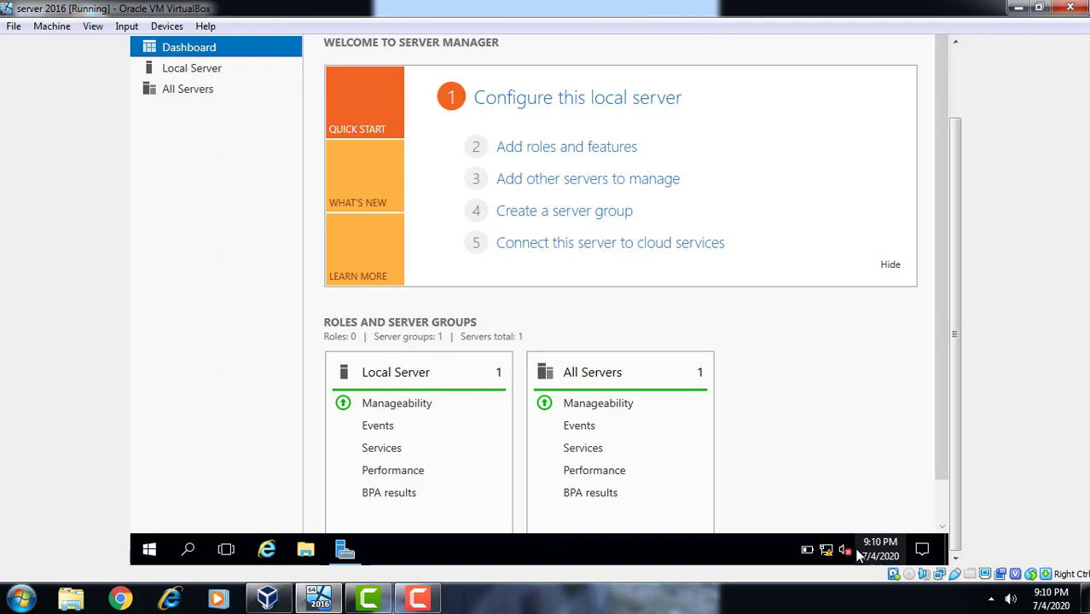
{"action": "left_click", "coordinate": [957, 80]}
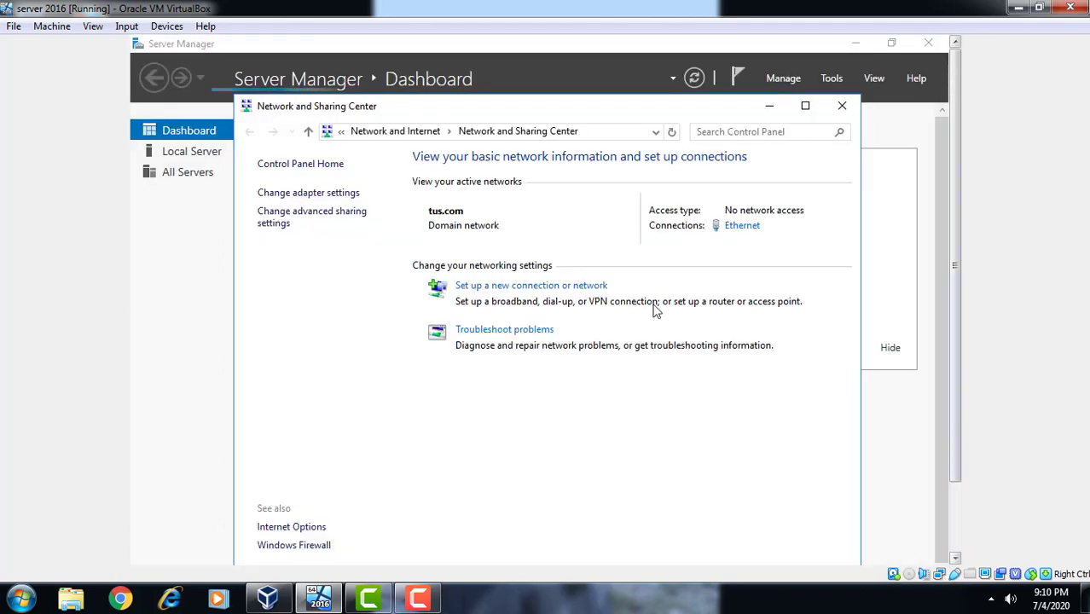
Open Change adapter settings and bring up the Ethernet connection's Properties
{"action": "left_click", "coordinate": [340, 199]}
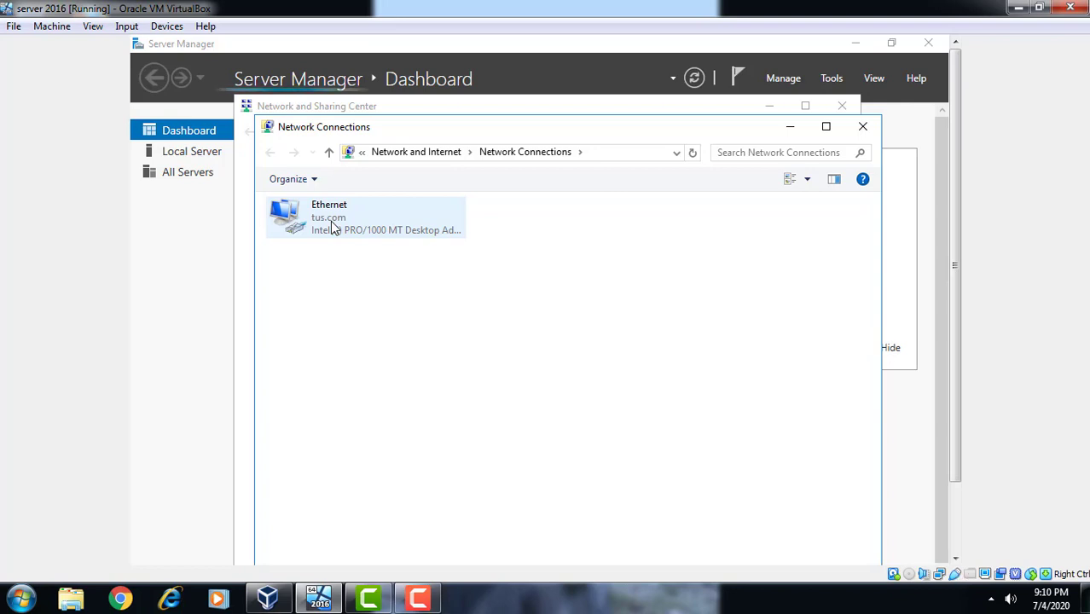
{"action": "left_click", "coordinate": [333, 228]}
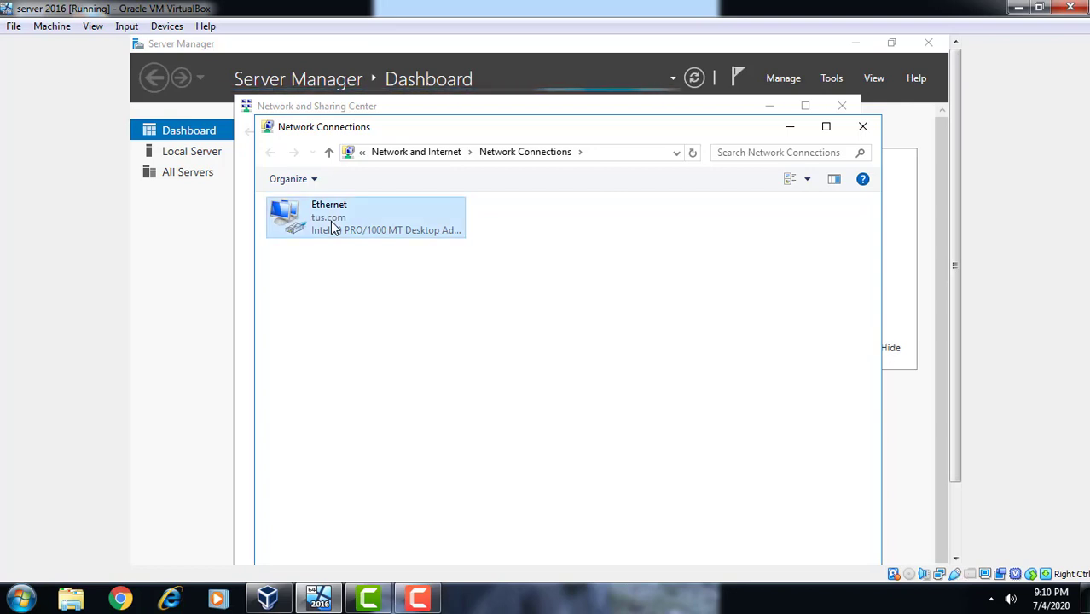
{"action": "right_click", "coordinate": [333, 227]}
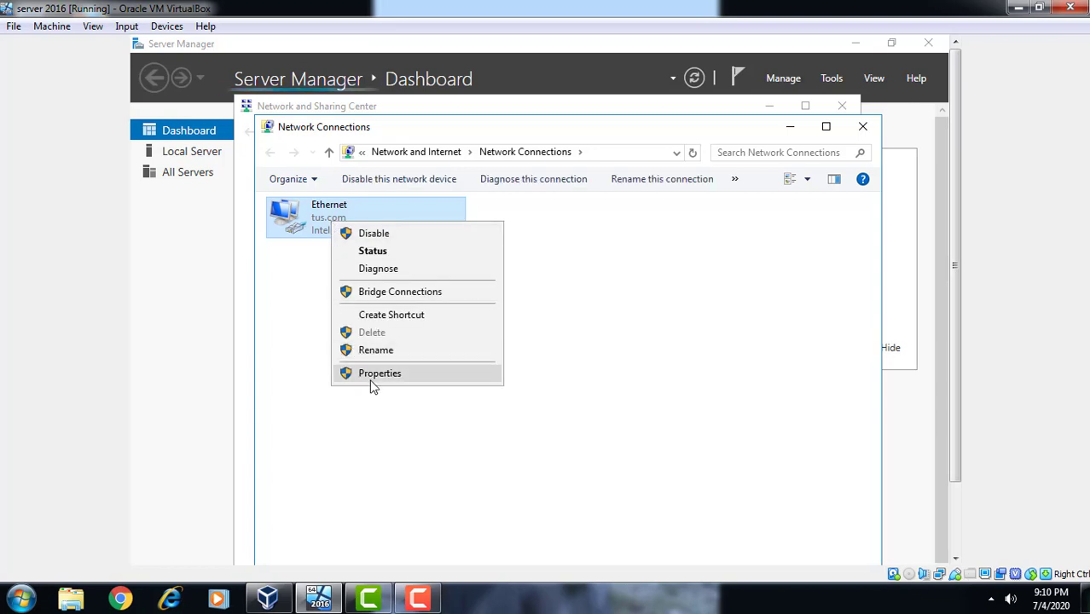
{"action": "left_click", "coordinate": [372, 381]}
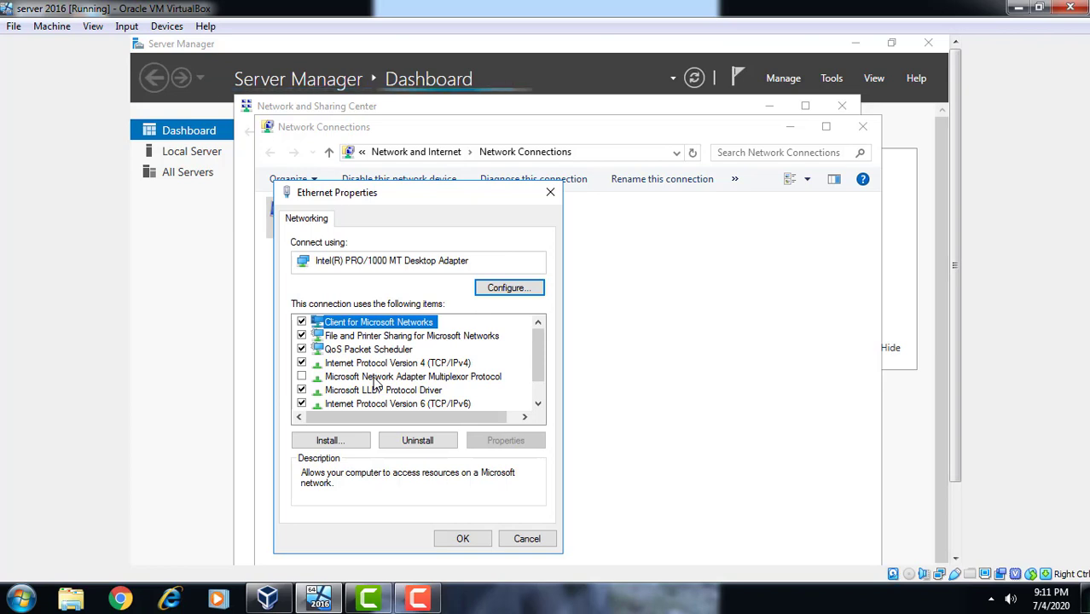
Set the Ethernet IPv4 preferred DNS server to 10.0.0.1 and close Ethernet Properties
{"action": "left_click", "coordinate": [430, 365]}
{"action": "left_click", "coordinate": [484, 445]}
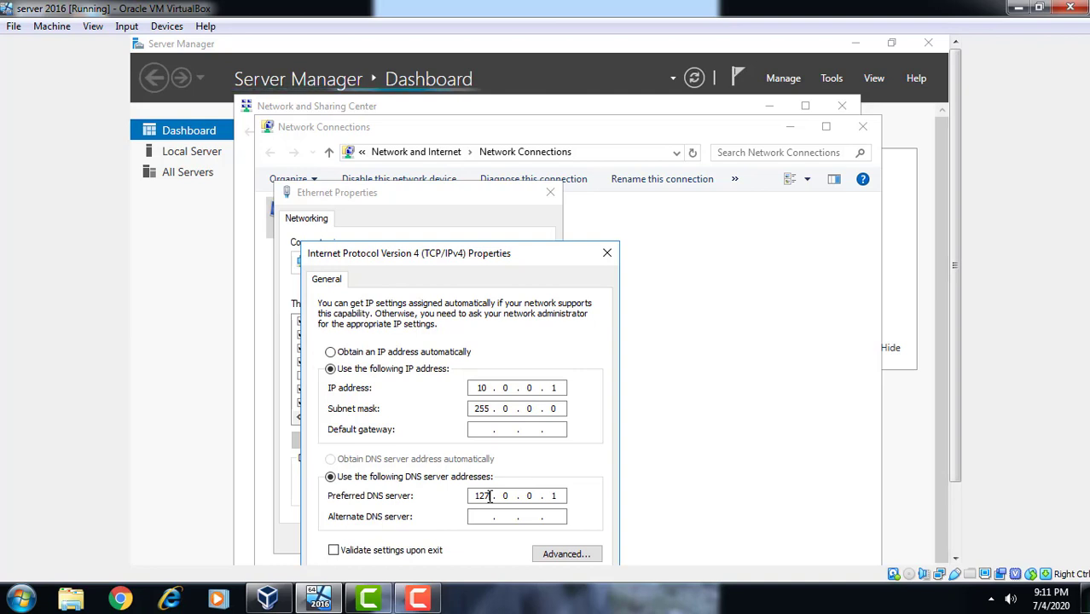
{"action": "key", "text": "BackSpace"}
{"action": "key", "text": "BackSpace"}
{"action": "key", "text": "BackSpace"}
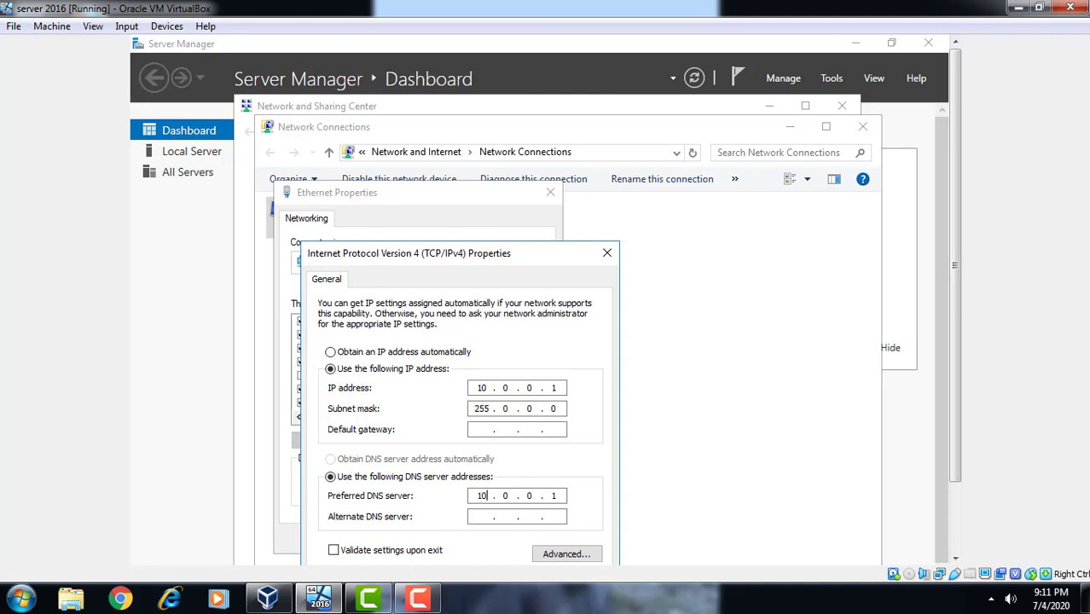
{"action": "left_click", "coordinate": [959, 553]}
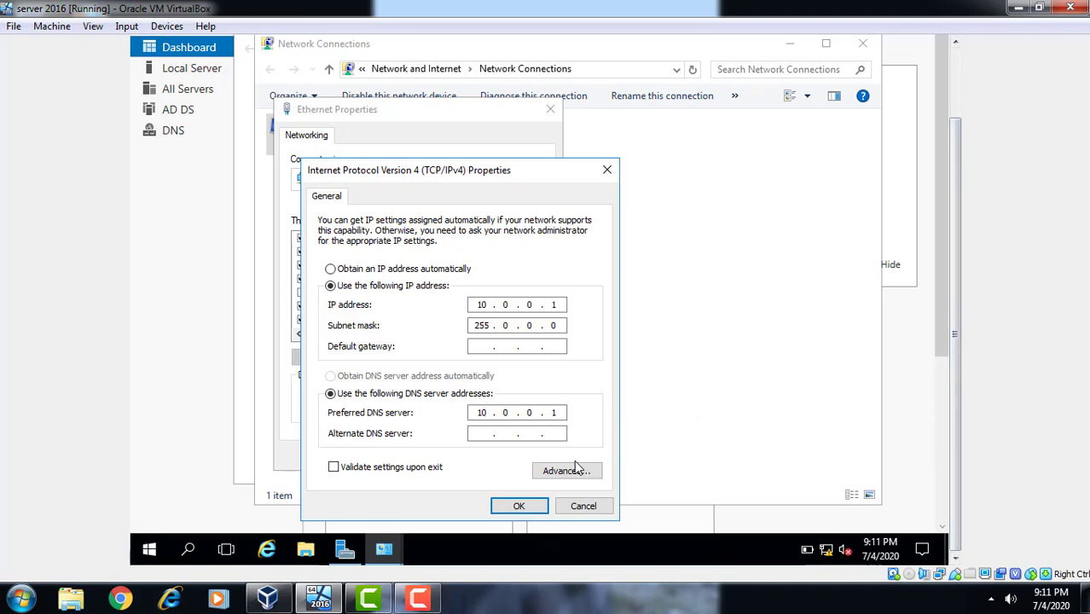
{"action": "left_click", "coordinate": [524, 505]}
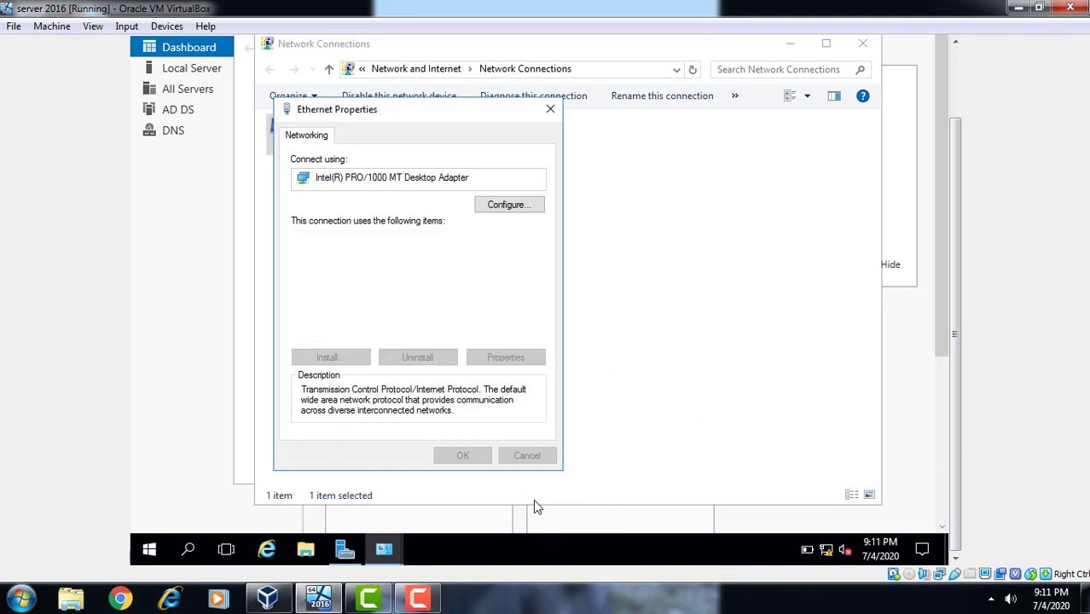
{"action": "left_click", "coordinate": [457, 460]}
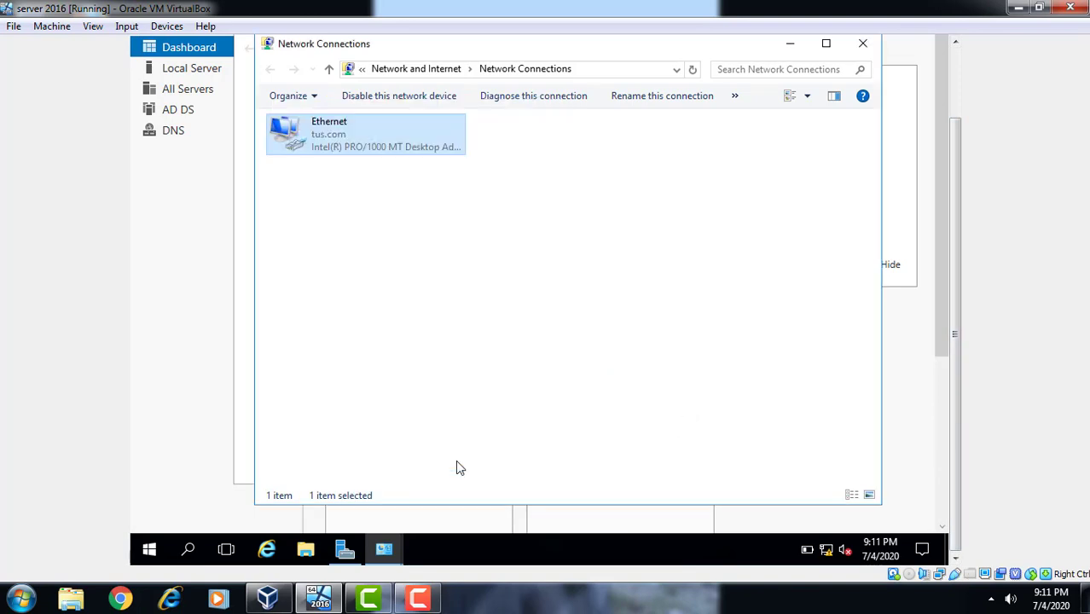
Disable and then re-enable the Ethernet connection
{"action": "right_click", "coordinate": [346, 135]}
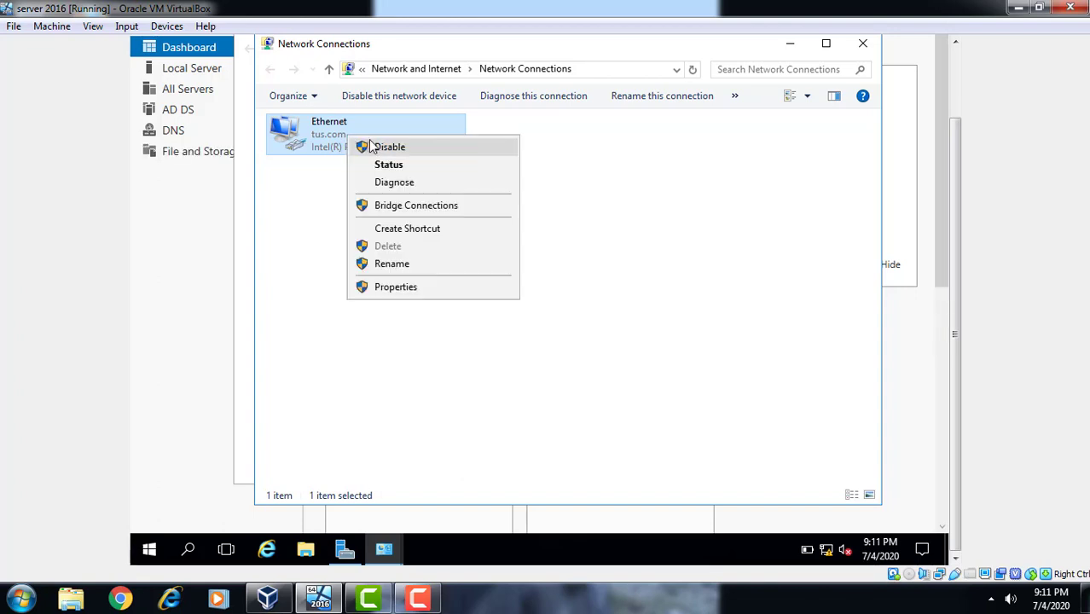
{"action": "left_click", "coordinate": [370, 142]}
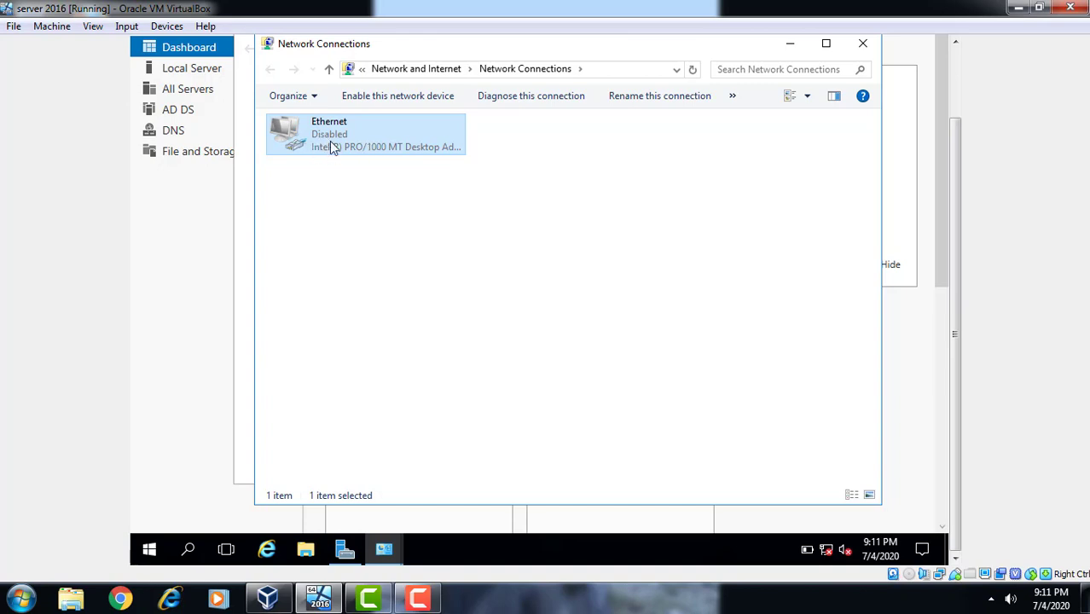
{"action": "right_click", "coordinate": [329, 140]}
{"action": "left_click", "coordinate": [365, 152]}
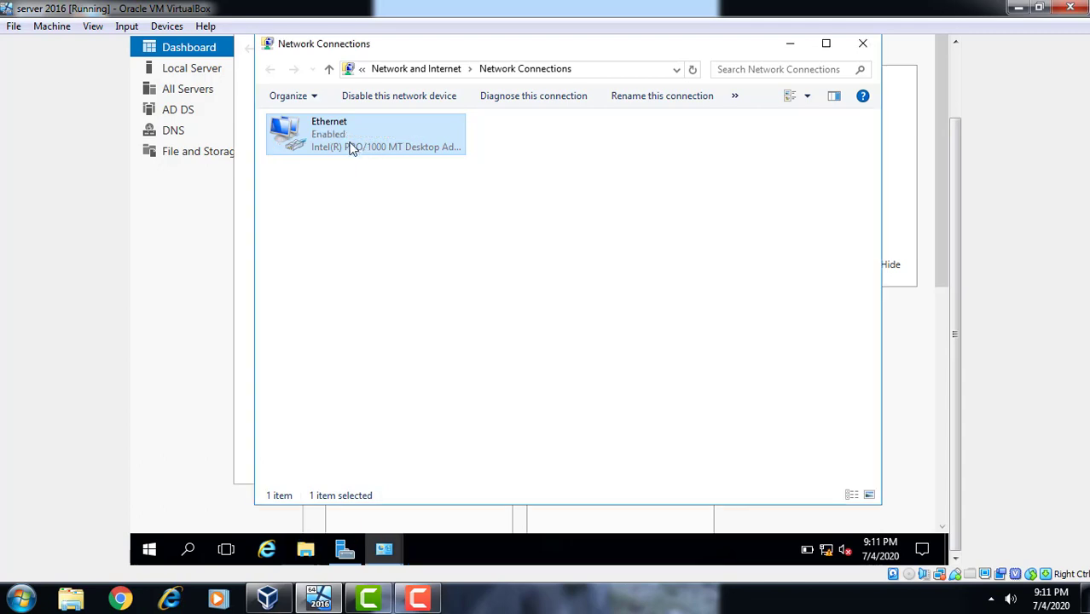
Check the Ethernet status details show DNS server 10.0.0.1, then close both dialogs
{"action": "right_click", "coordinate": [338, 143]}
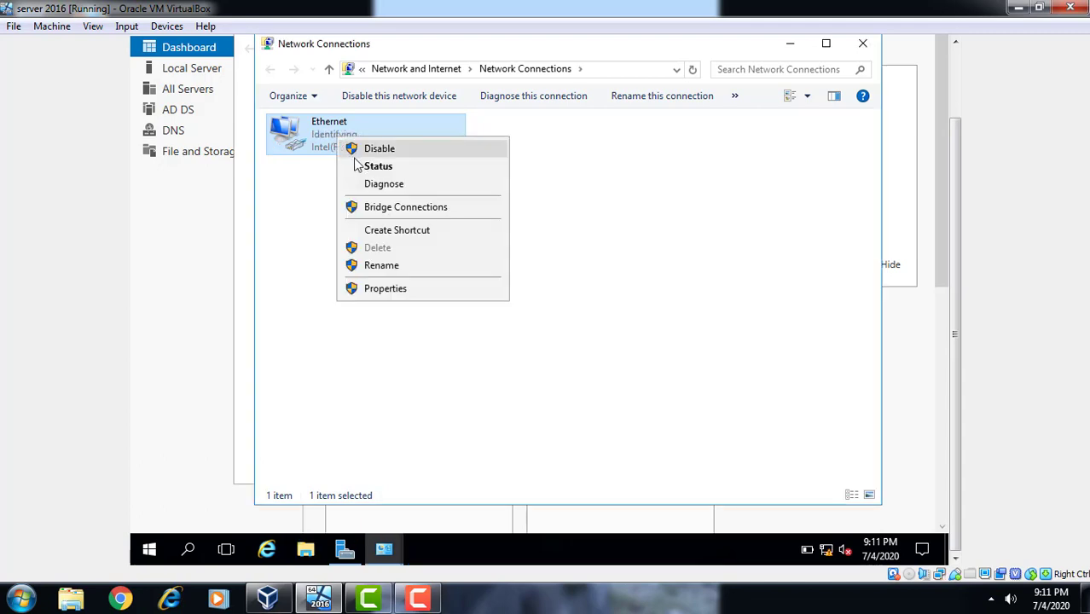
{"action": "left_click", "coordinate": [360, 173]}
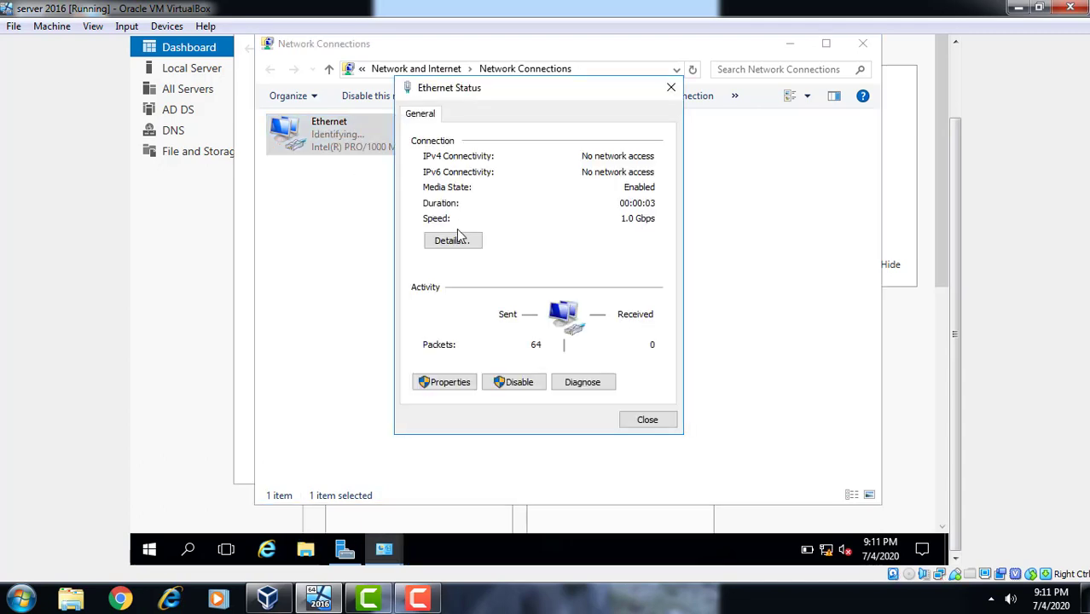
{"action": "left_click", "coordinate": [454, 245]}
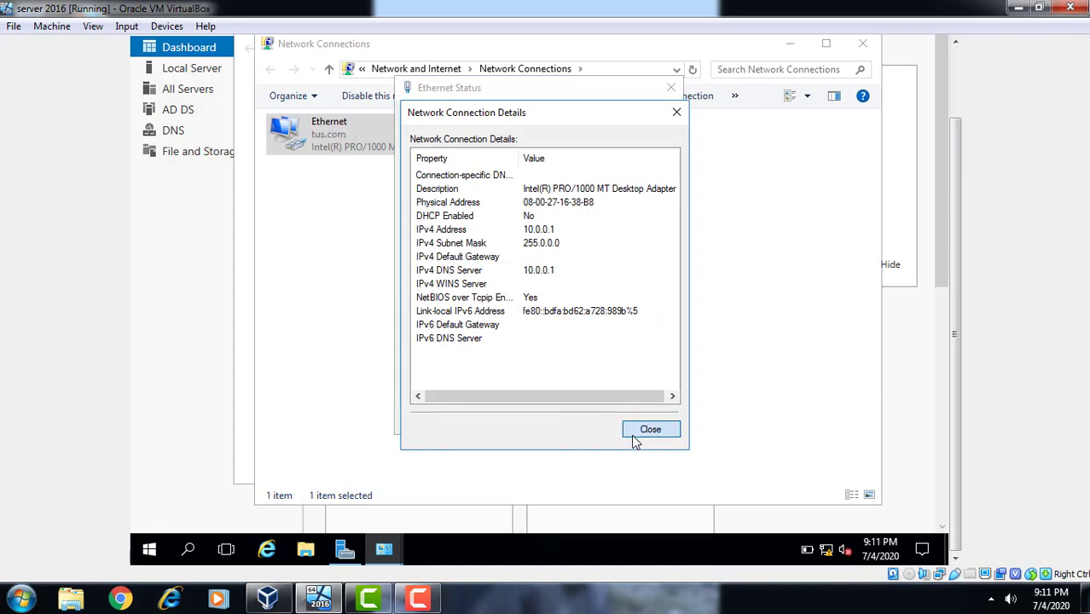
{"action": "left_click", "coordinate": [635, 433]}
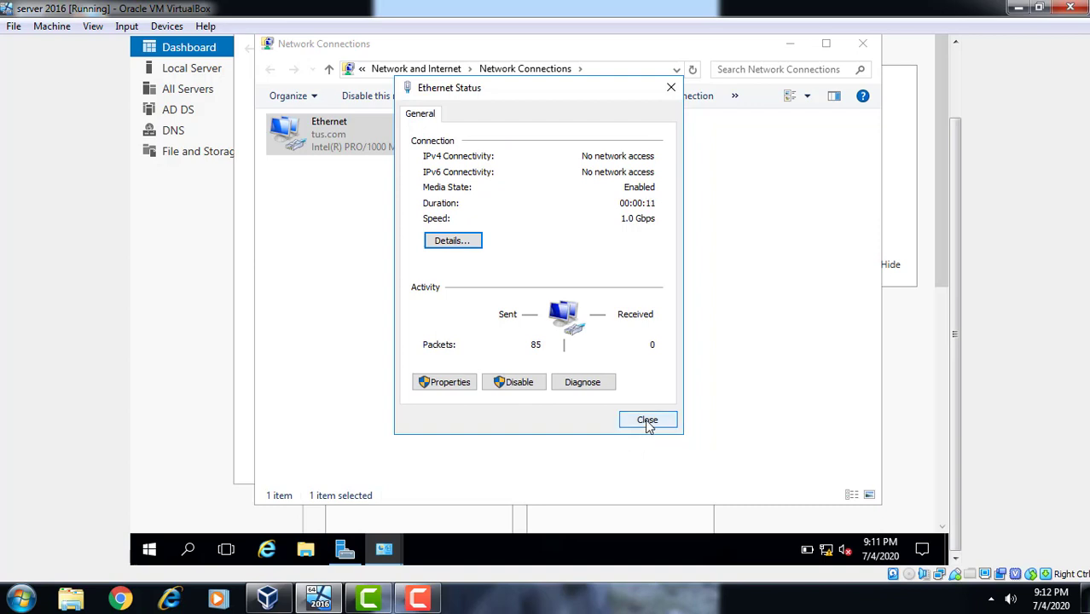
{"action": "left_click", "coordinate": [648, 420]}
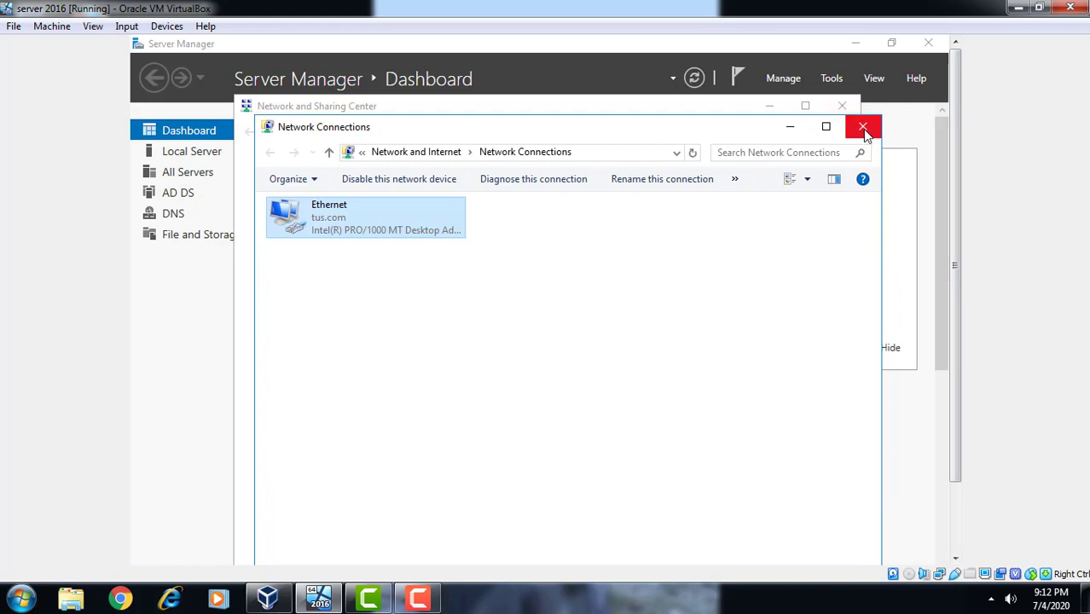
Close both network windows and launch Active Directory Users and Computers from Server Manager Tools
{"action": "left_click", "coordinate": [863, 128]}
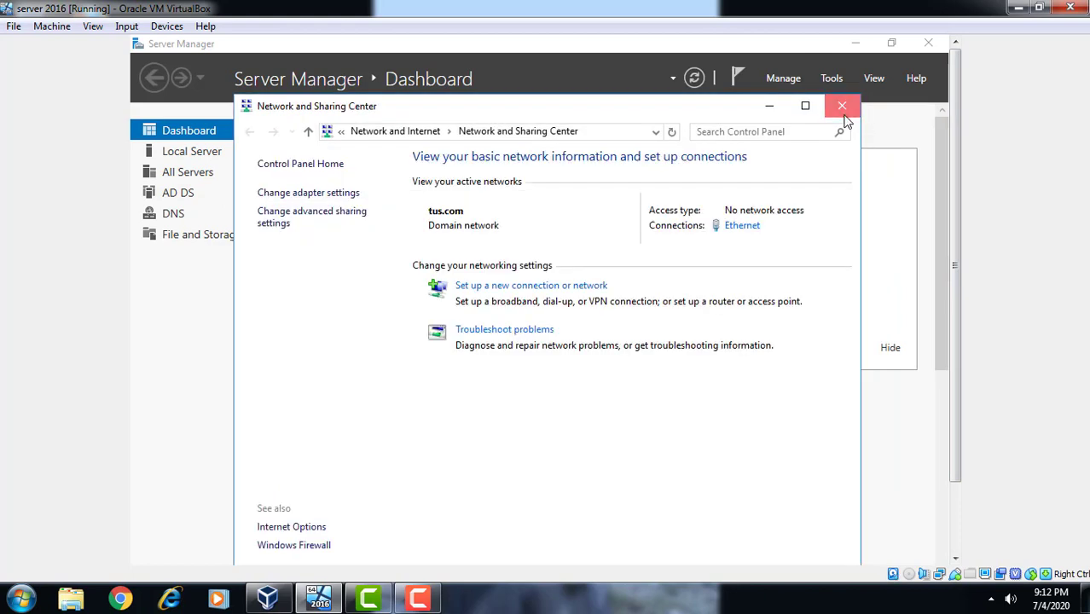
{"action": "left_click", "coordinate": [843, 109]}
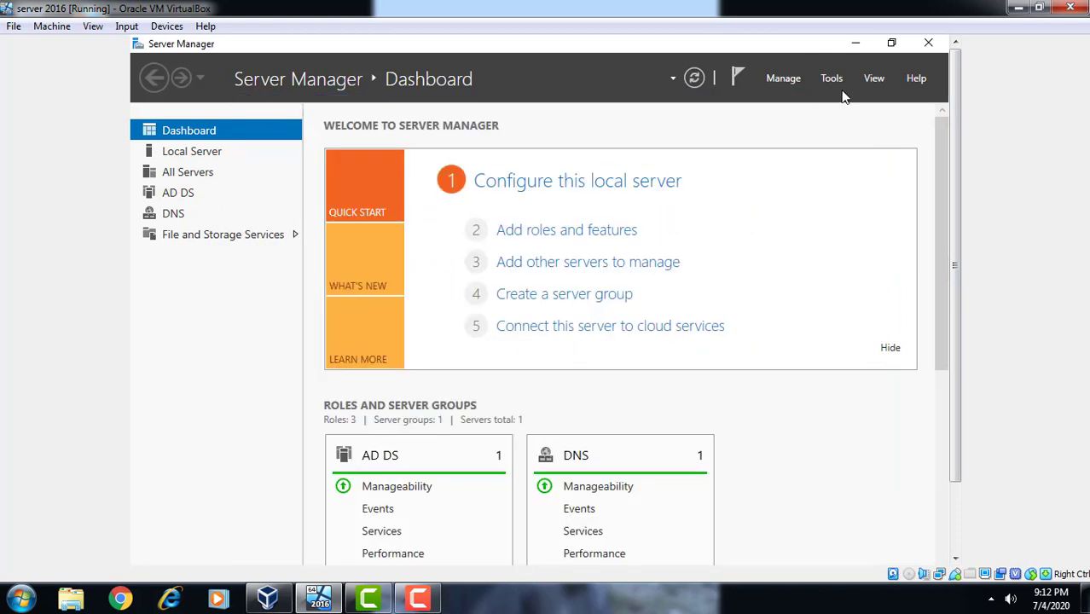
{"action": "left_click", "coordinate": [831, 79]}
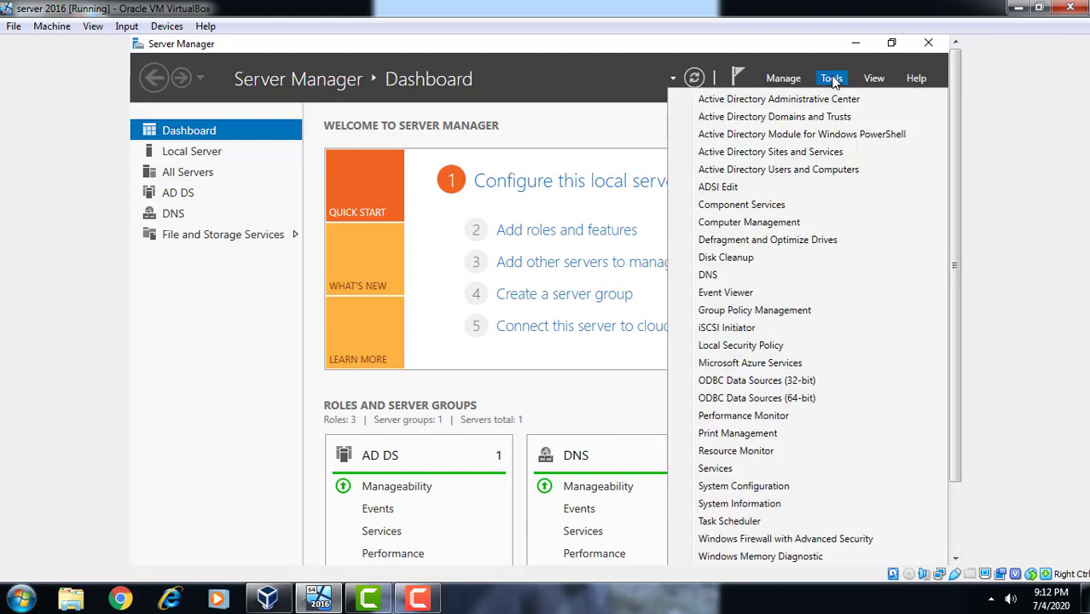
{"action": "left_click", "coordinate": [795, 171]}
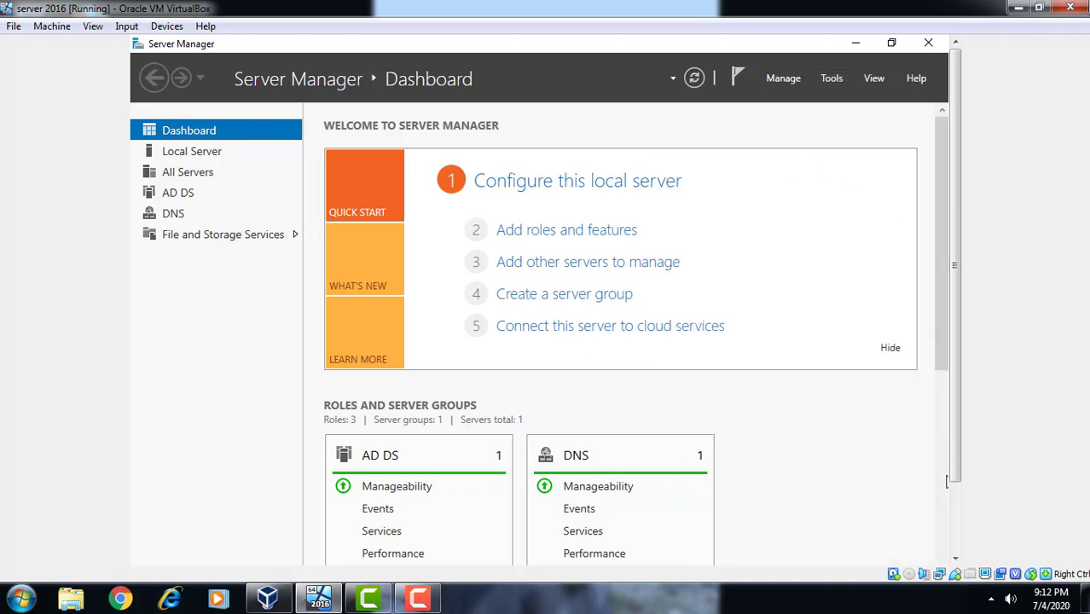
{"action": "left_click", "coordinate": [960, 513]}
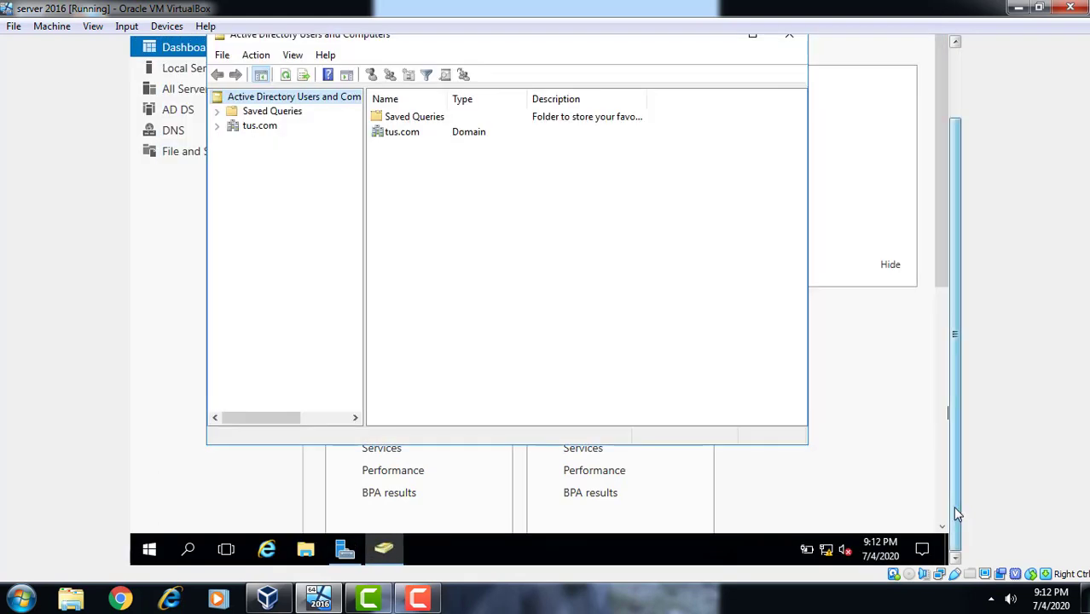
Expand tus.com and choose New > User on the Users container
{"action": "left_click", "coordinate": [219, 129]}
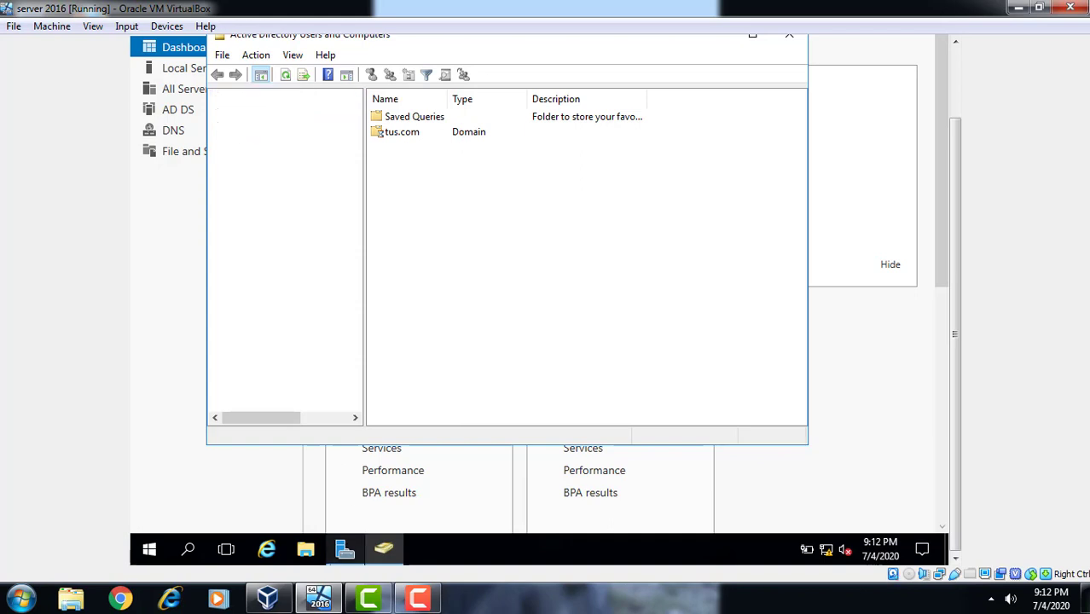
{"action": "left_click", "coordinate": [413, 607]}
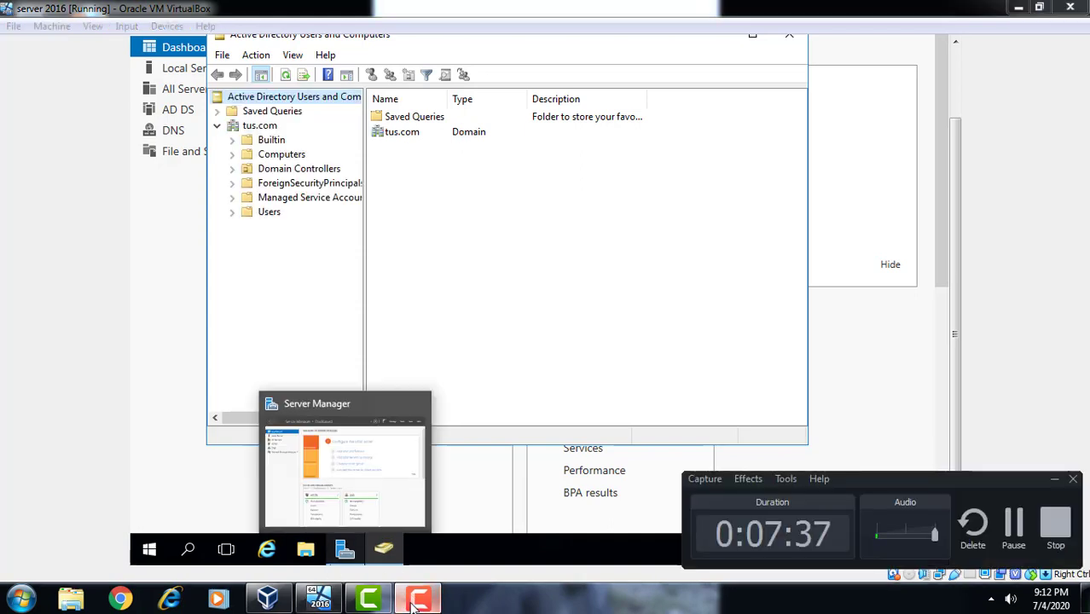
{"action": "left_click", "coordinate": [412, 607]}
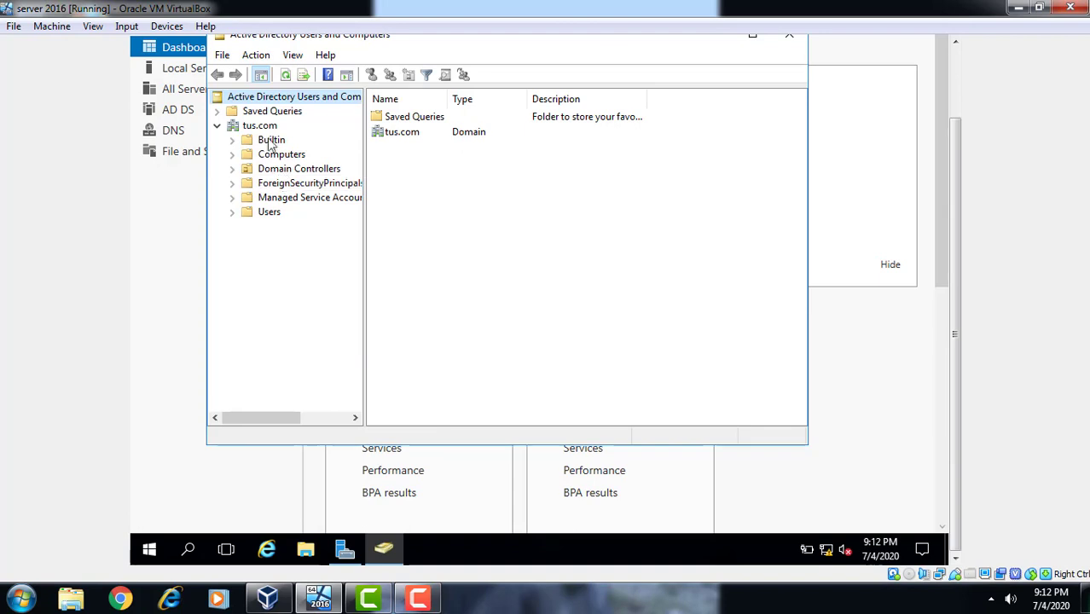
{"action": "left_click", "coordinate": [271, 210]}
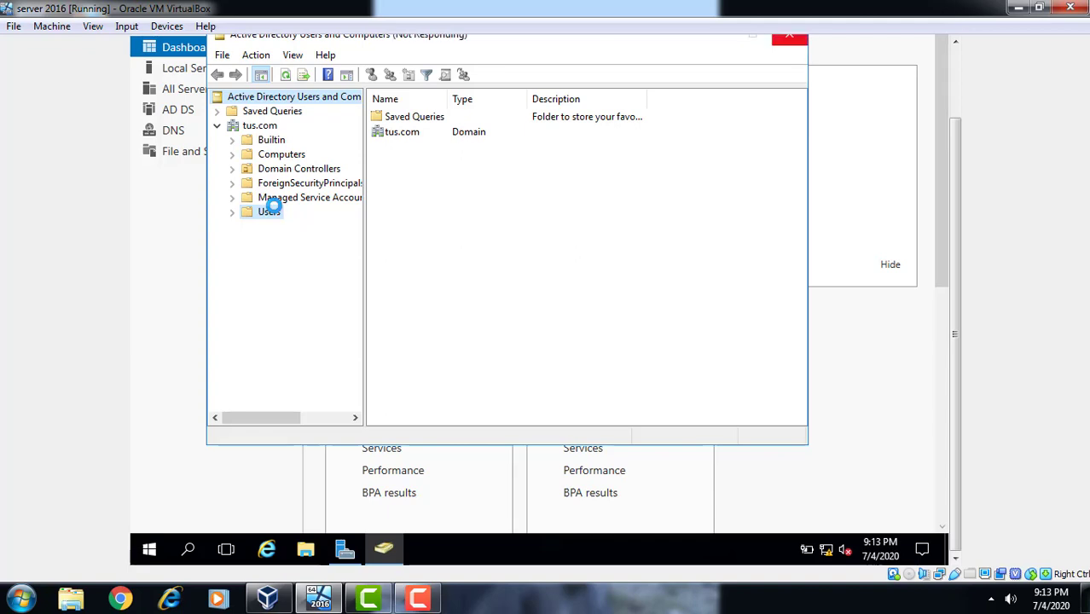
{"action": "right_click", "coordinate": [271, 211]}
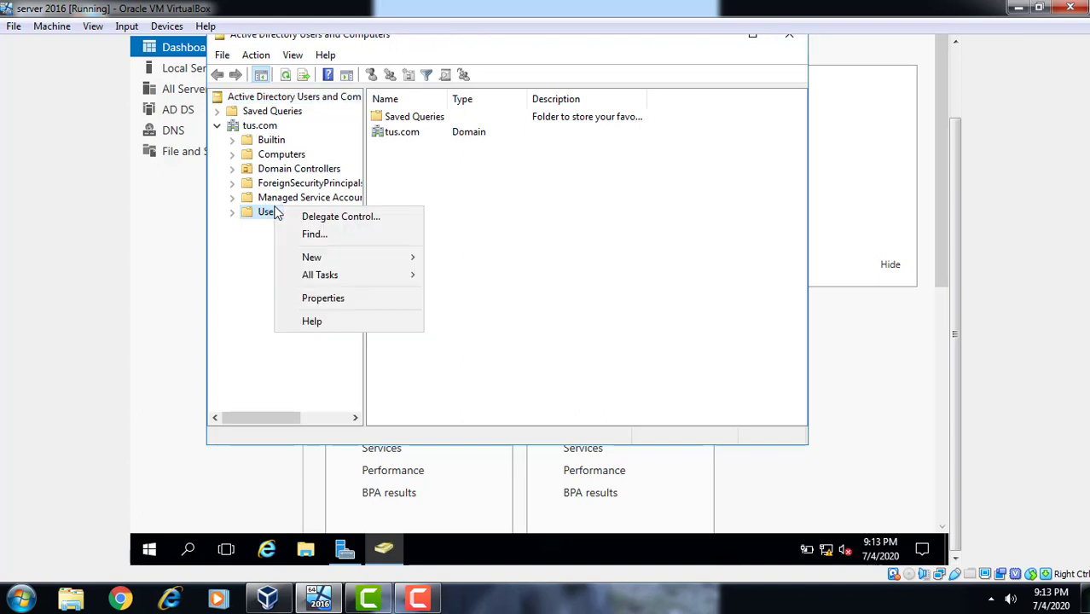
{"action": "mouse_move", "coordinate": [325, 258]}
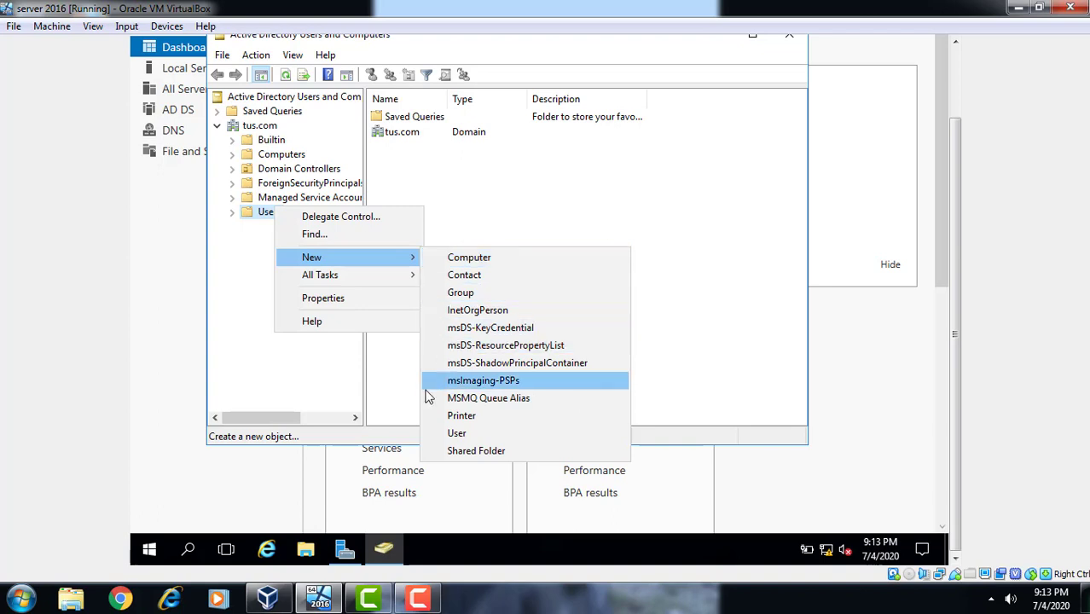
{"action": "left_click", "coordinate": [453, 435]}
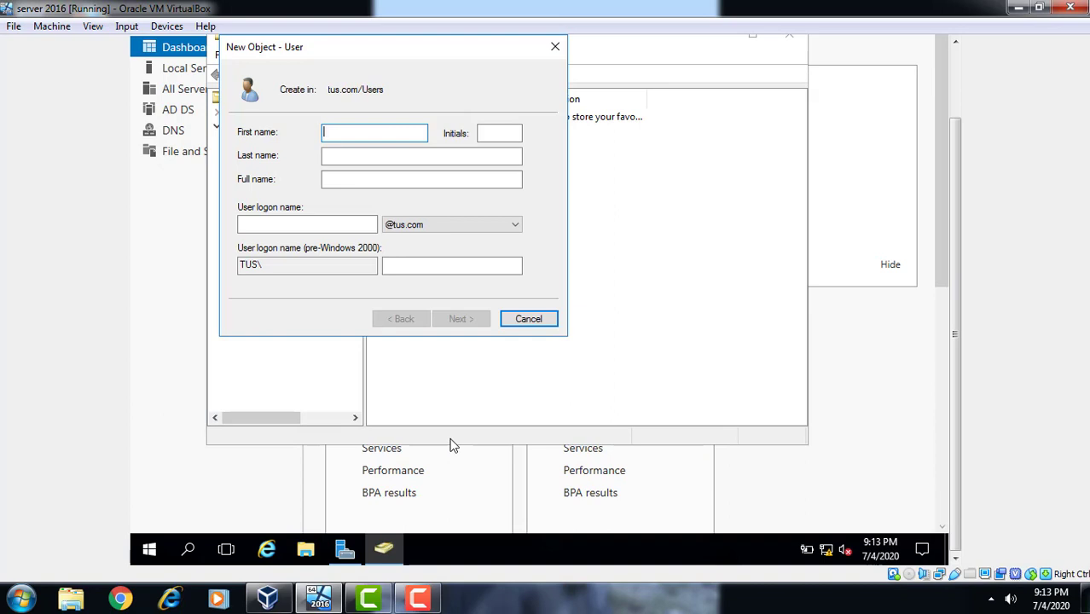
Enter the user's first name, middle initial, last name and logon name, then continue with Next
{"action": "key", "text": "Tab"}
{"action": "key", "text": "Tab"}
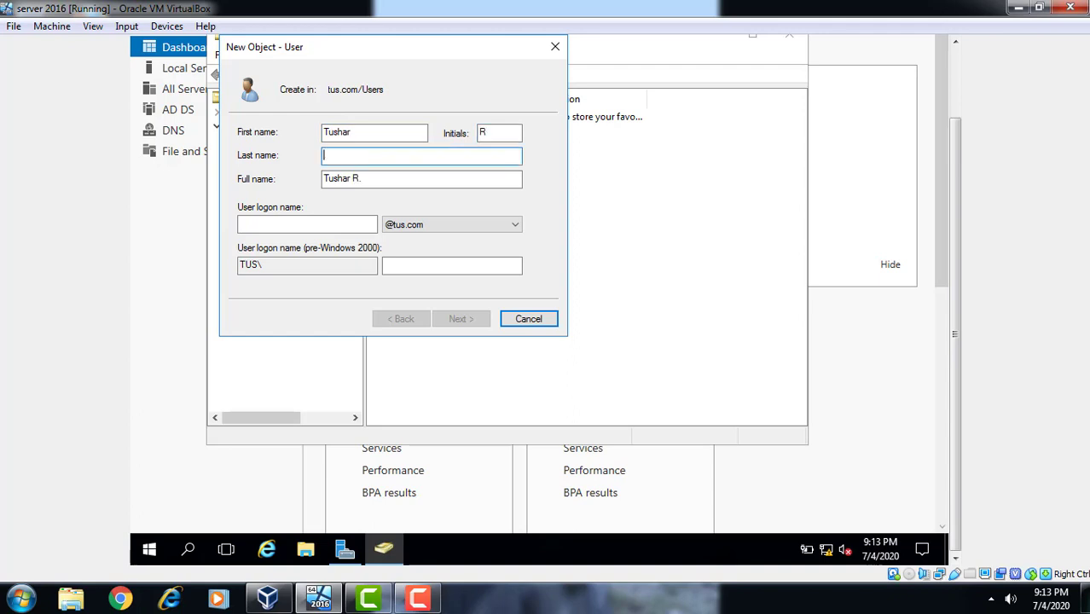
{"action": "key", "text": "Tab"}
{"action": "key", "text": "Tab"}
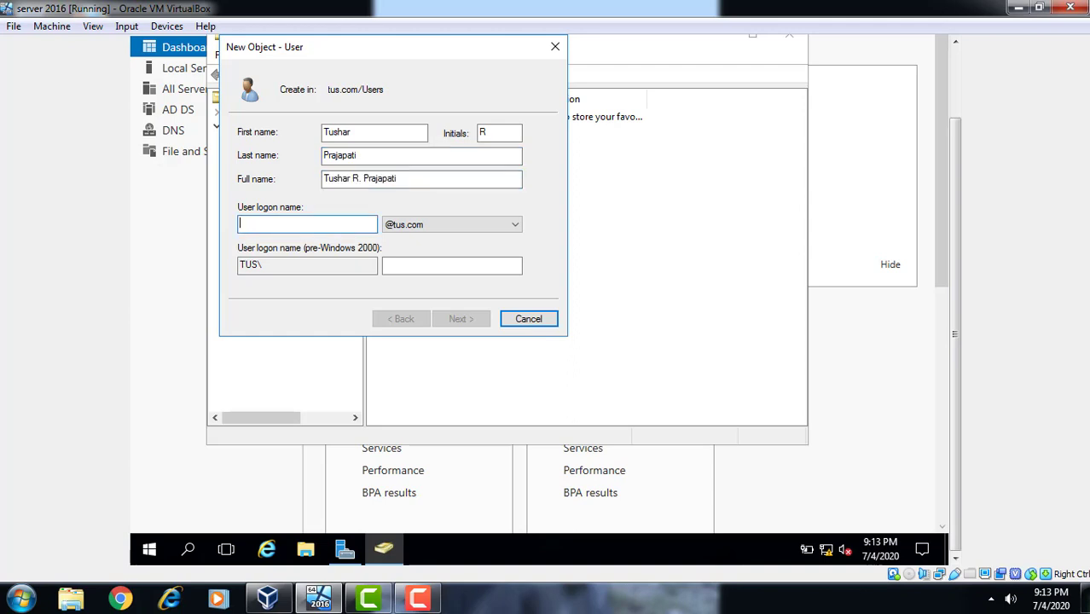
{"action": "type", "text": "T"}
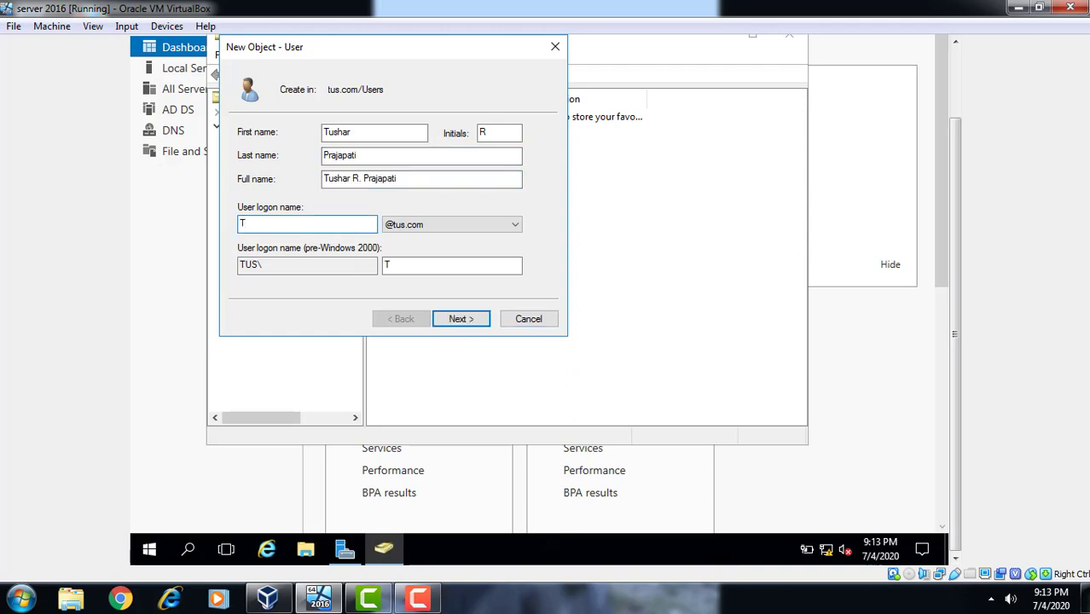
{"action": "type", "text": "ushar1987"}
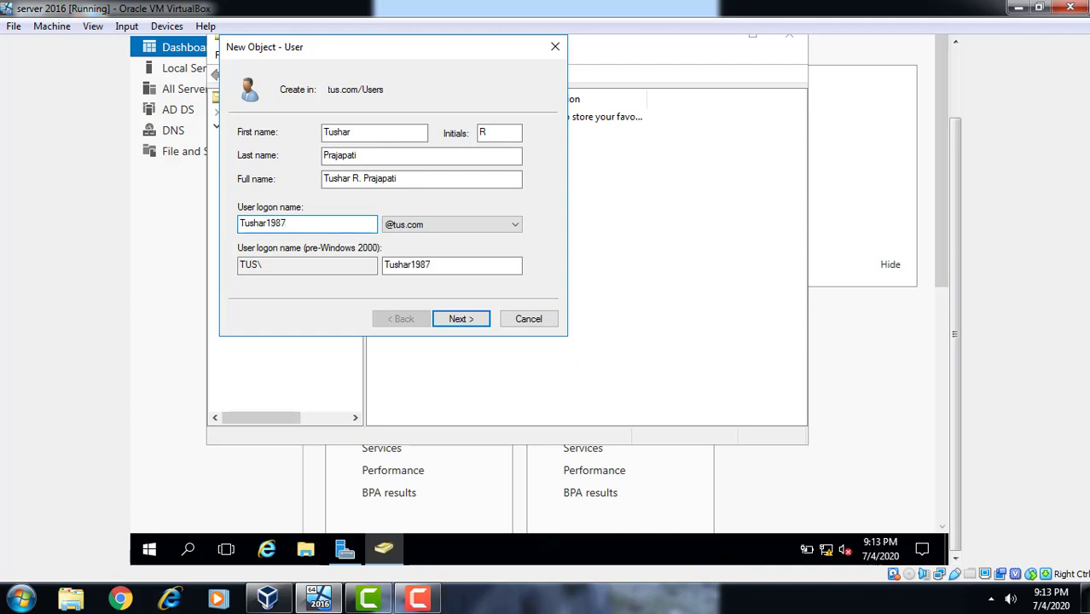
{"action": "left_click", "coordinate": [485, 317]}
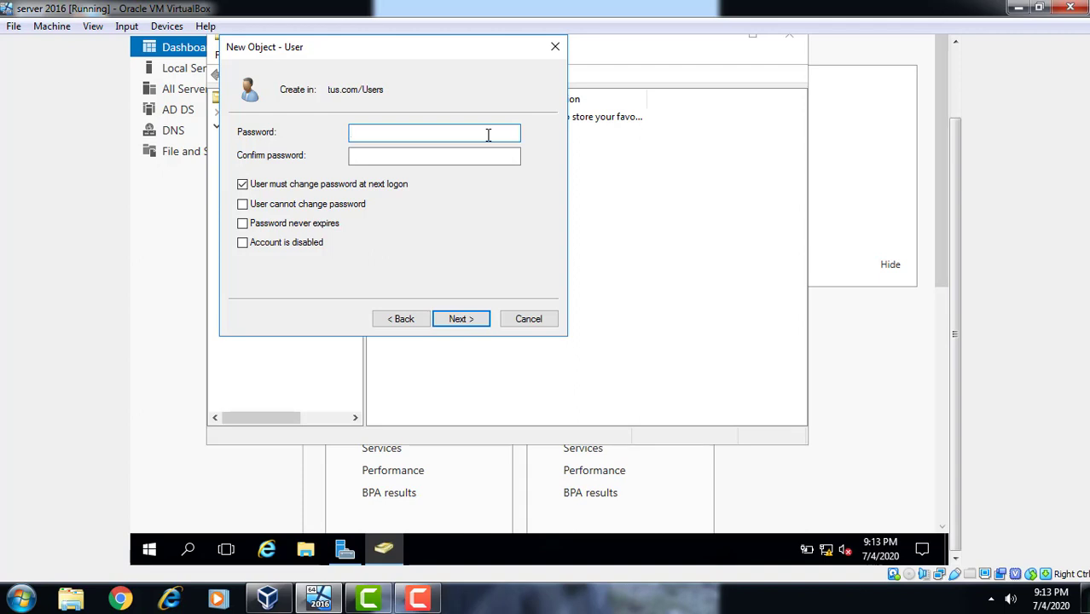
Enter and confirm the new user's password, then finish creating the account in tus.com/Users
{"action": "type", "text": "P@ssw0rd1"}
{"action": "key", "text": "Tab"}
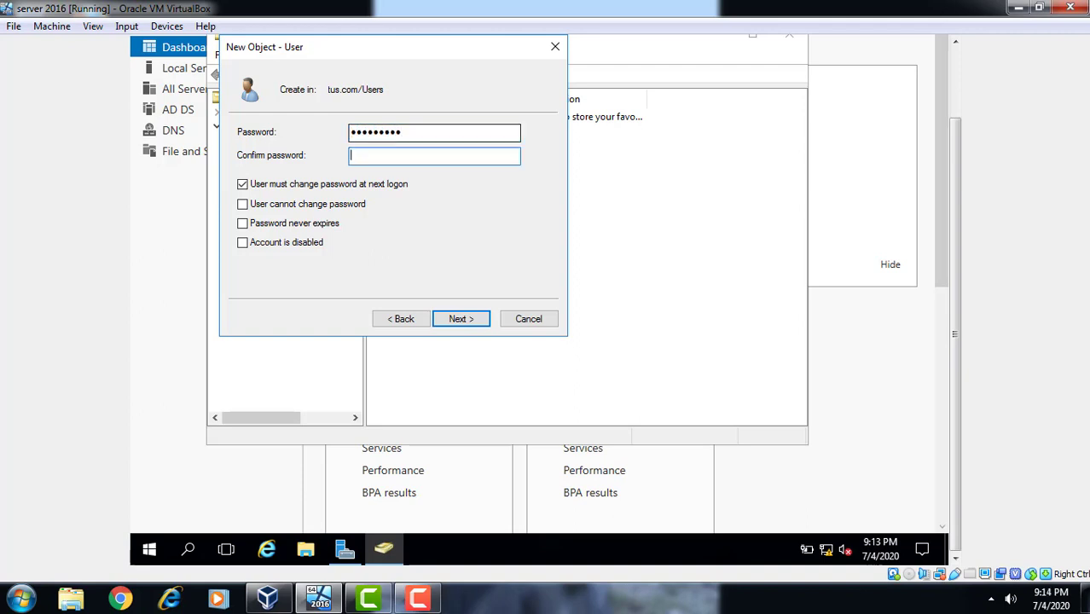
{"action": "type", "text": "P@ssw0r"}
{"action": "left_click", "coordinate": [461, 319]}
{"action": "left_click", "coordinate": [461, 318]}
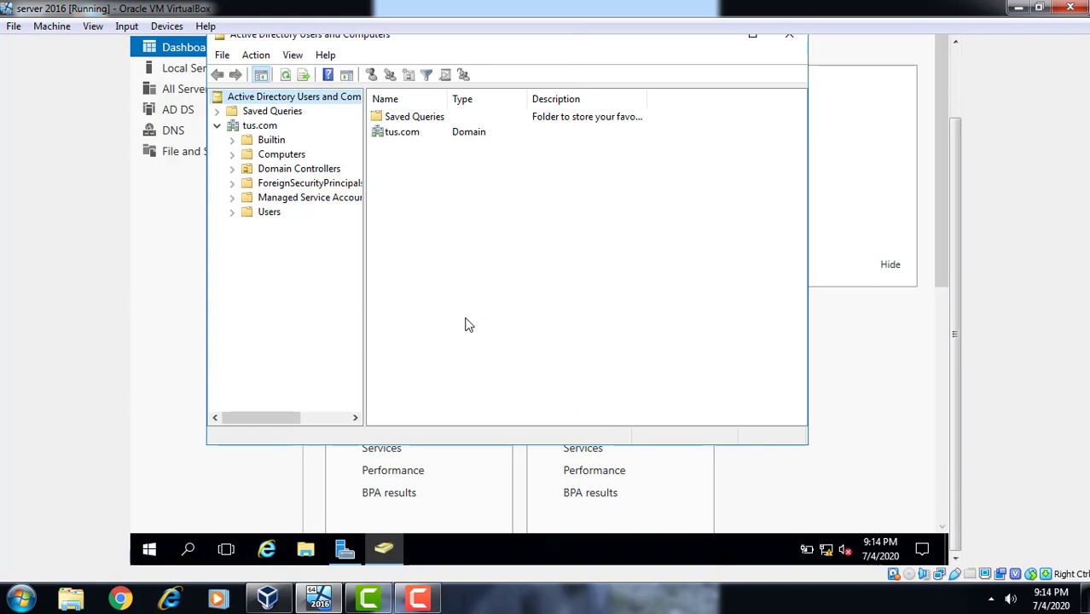
Confirm the new user appears in the Users container, then close Active Directory Users and Computers
{"action": "left_click", "coordinate": [267, 212]}
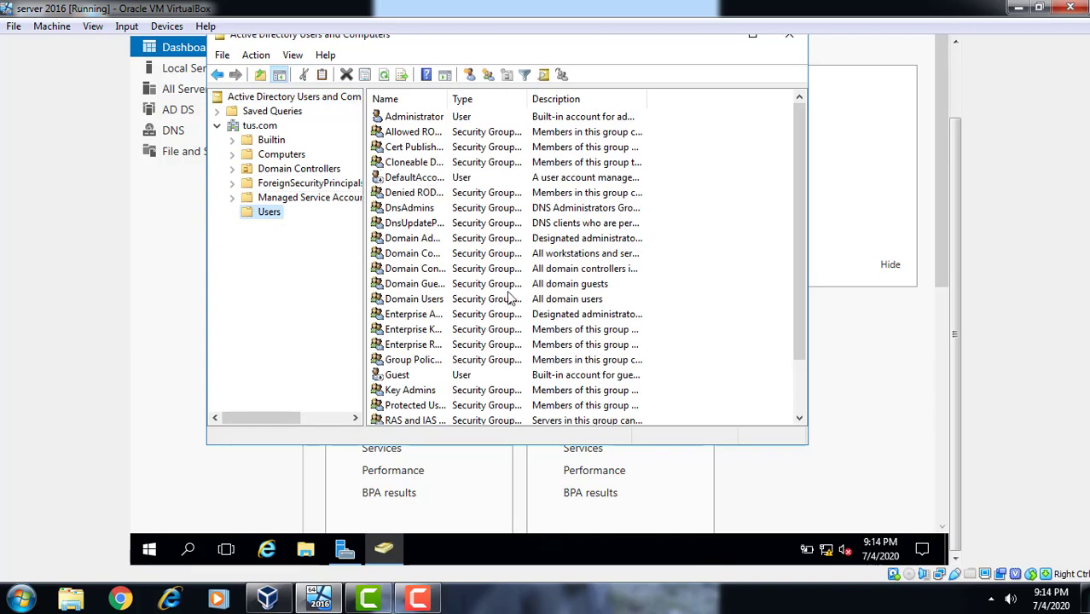
{"action": "left_click", "coordinate": [801, 403]}
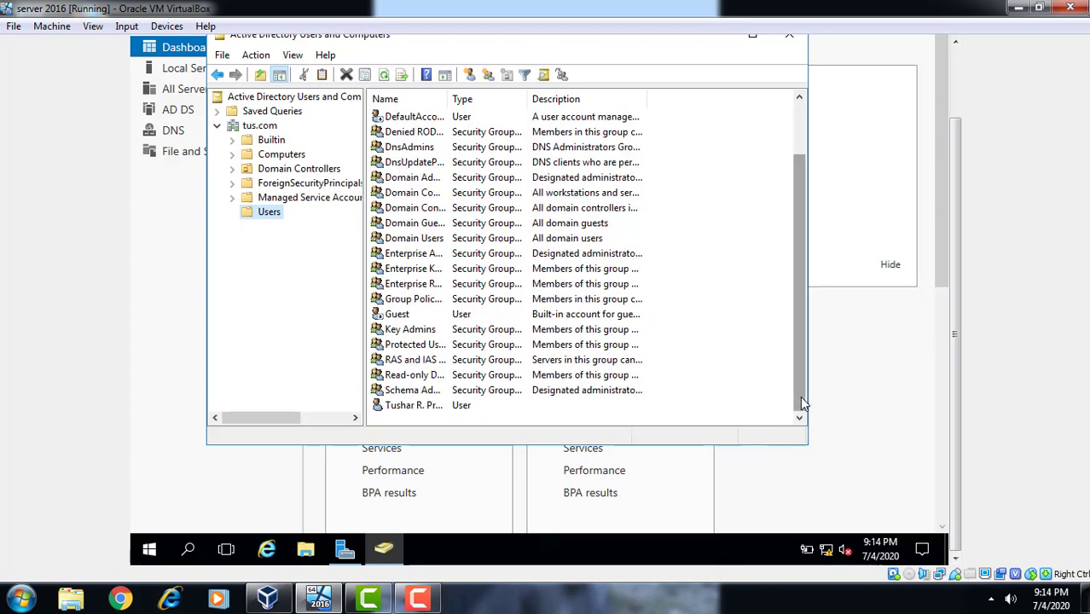
{"action": "left_click", "coordinate": [395, 407]}
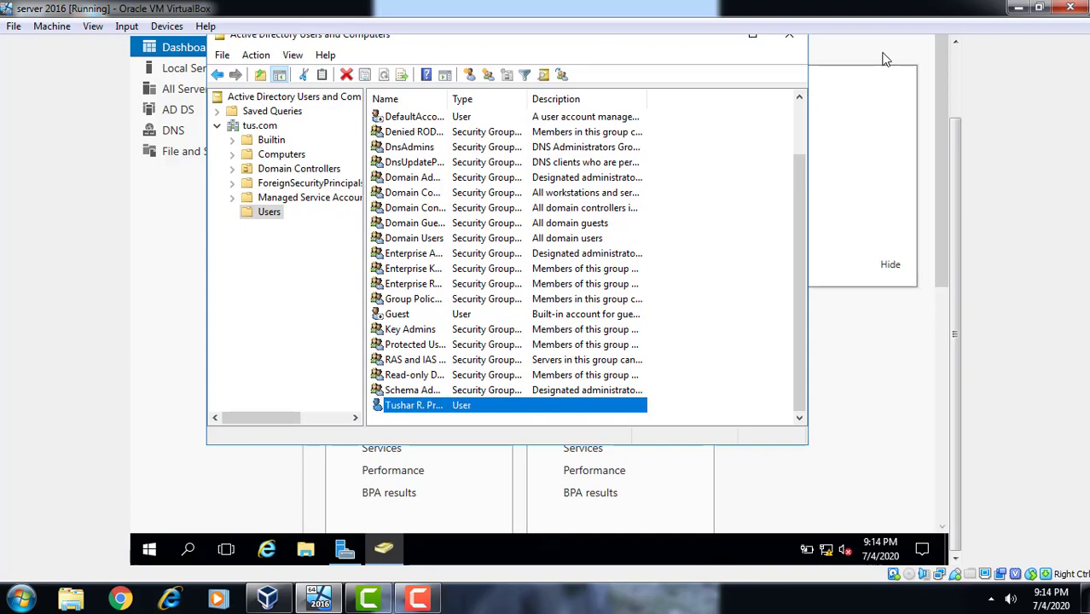
{"action": "left_click", "coordinate": [952, 52]}
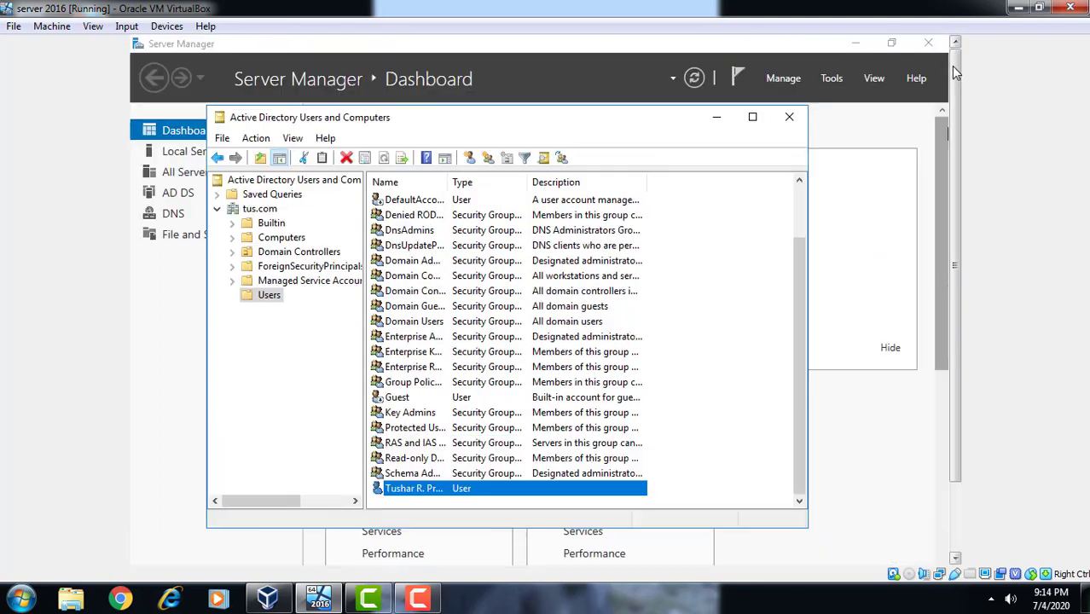
{"action": "left_click", "coordinate": [793, 117]}
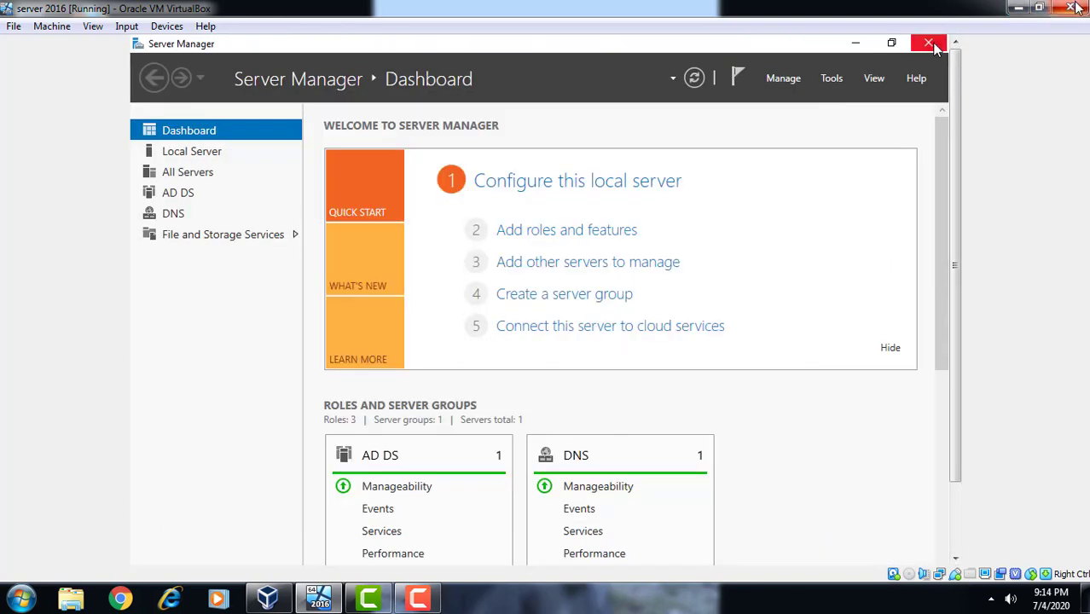
Minimize the server VM window and bring up Oracle VM VirtualBox Manager
{"action": "left_click", "coordinate": [1019, 10]}
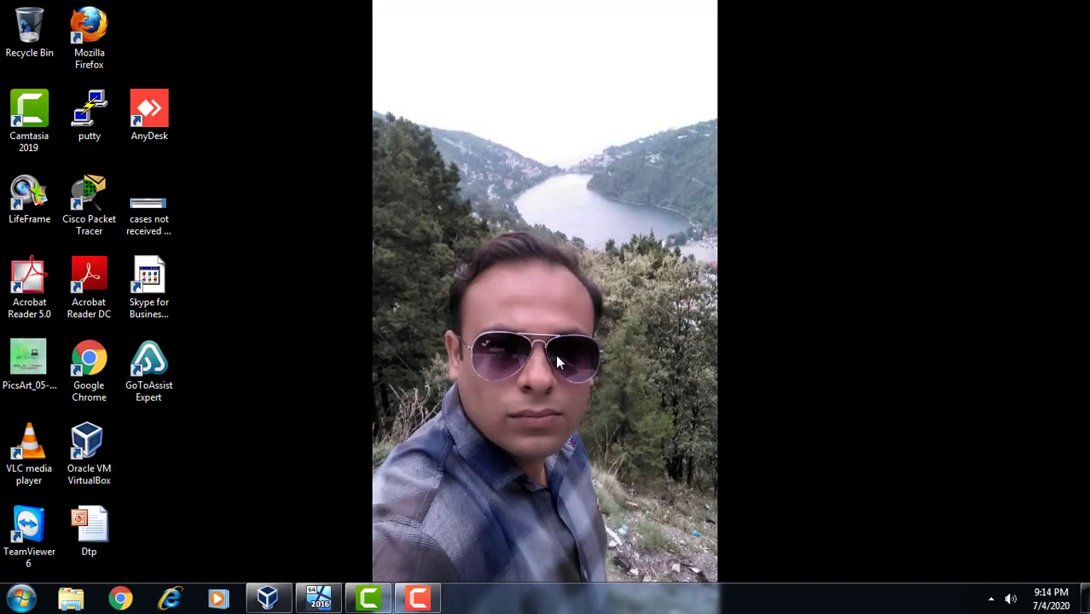
{"action": "left_click", "coordinate": [338, 605]}
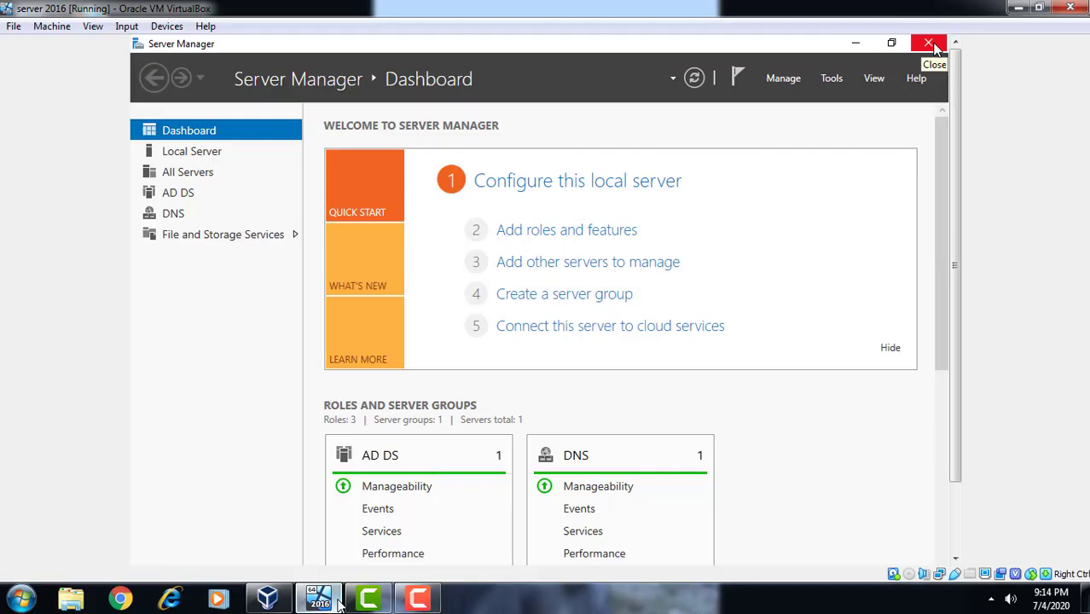
{"action": "left_click", "coordinate": [335, 604]}
{"action": "left_click", "coordinate": [335, 605]}
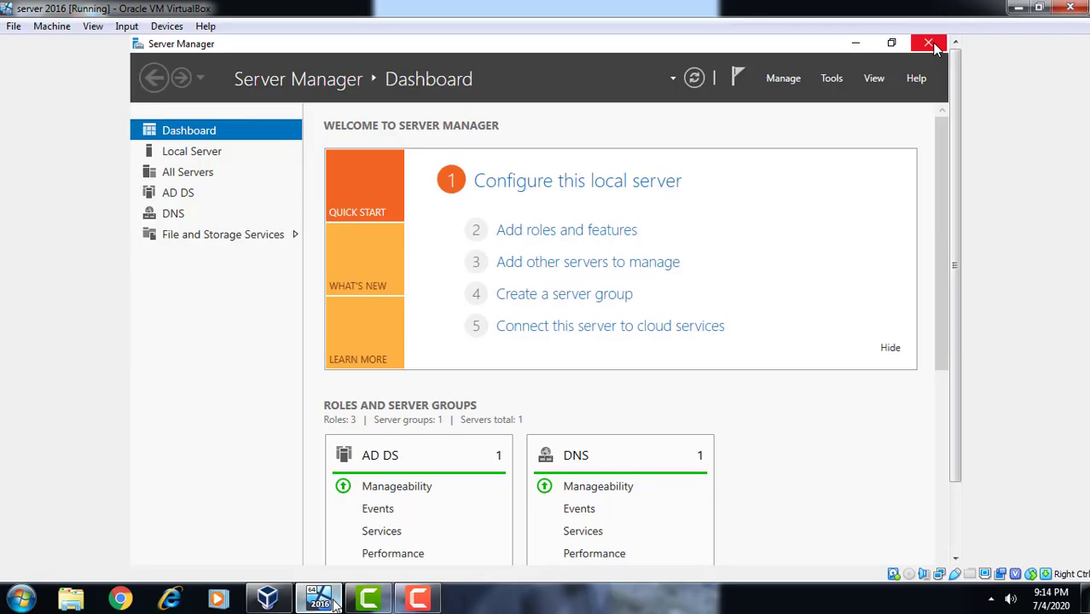
{"action": "left_click", "coordinate": [268, 601]}
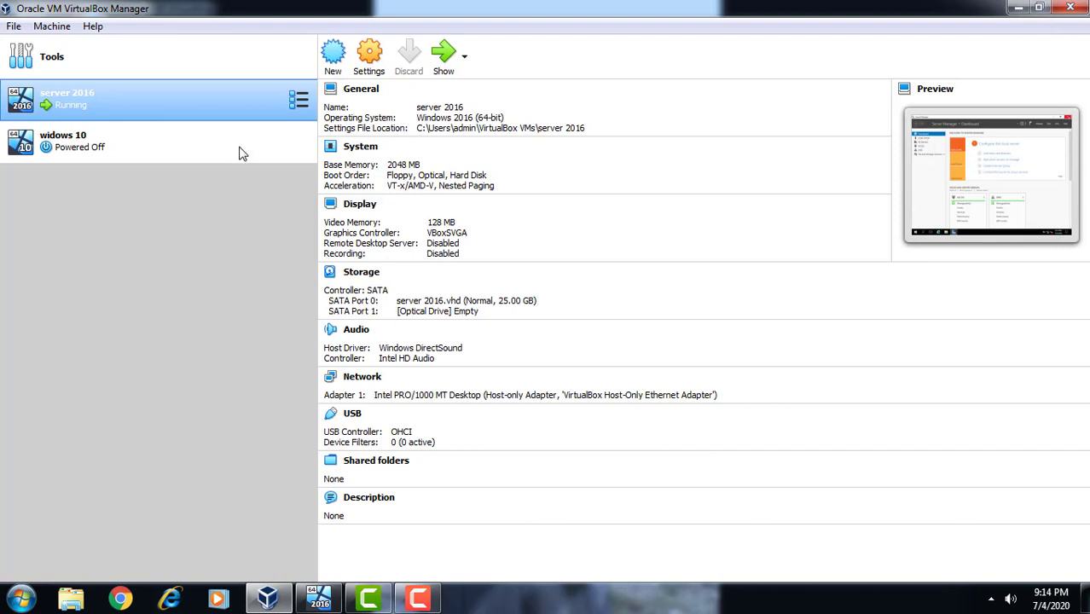
Start the 'widows 10' virtual machine from its context menu in VirtualBox Manager
{"action": "left_click", "coordinate": [178, 150]}
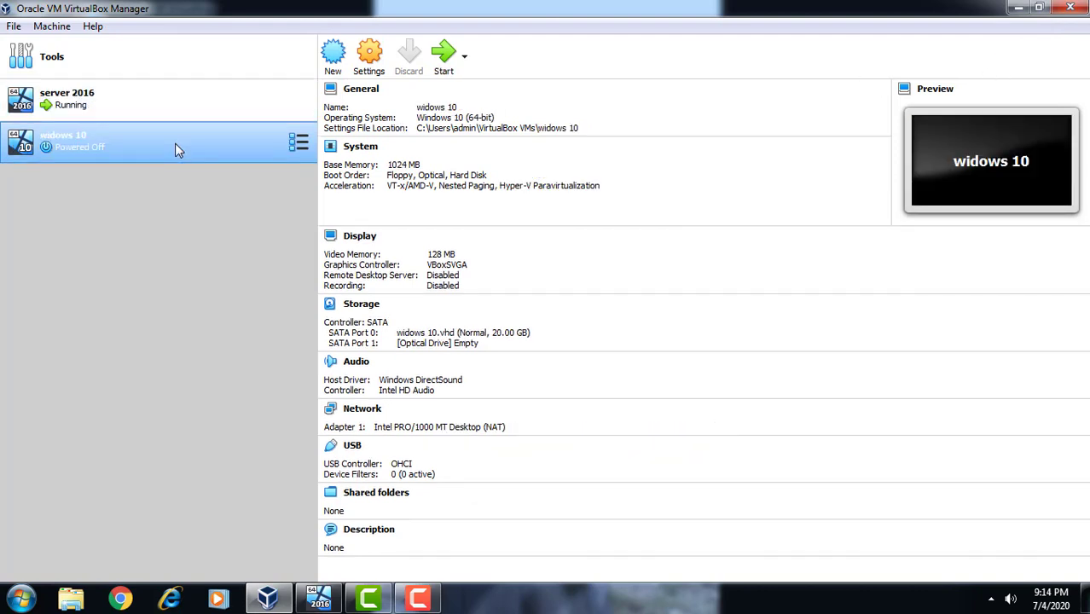
{"action": "right_click", "coordinate": [176, 136]}
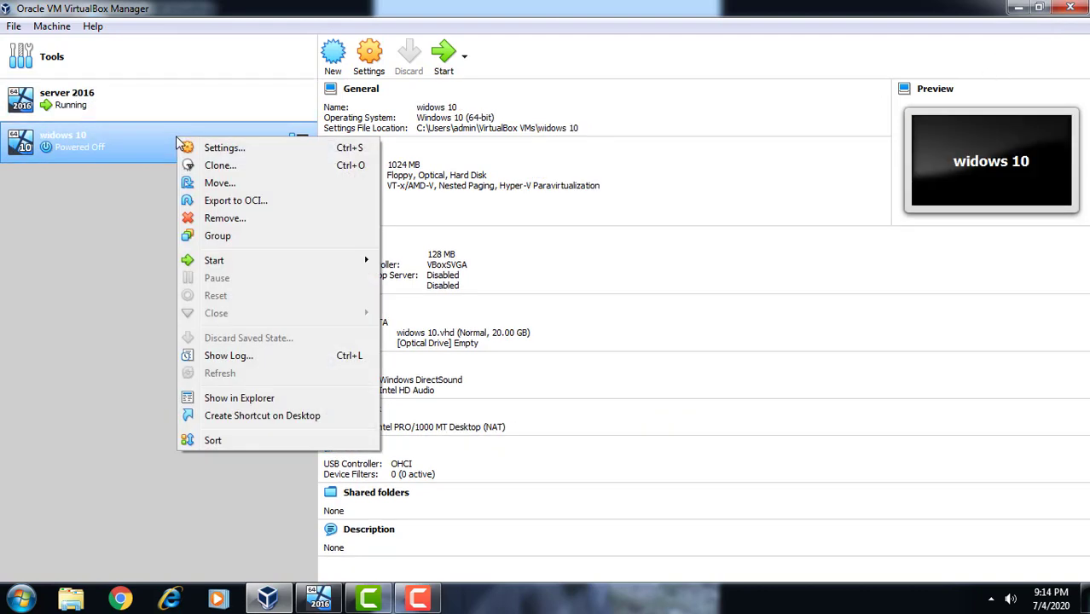
{"action": "mouse_move", "coordinate": [213, 262]}
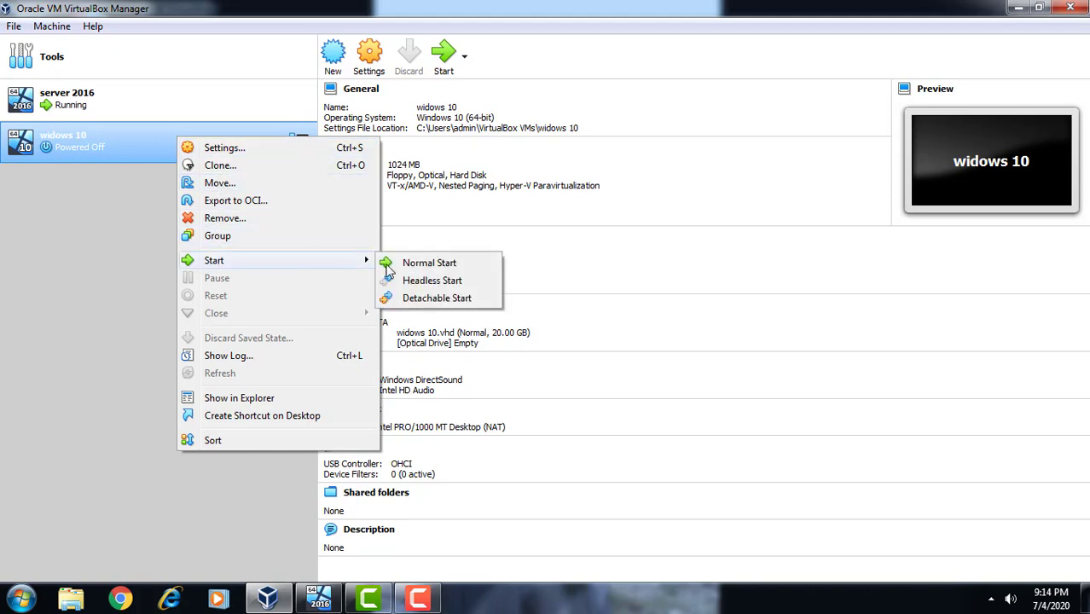
{"action": "left_click", "coordinate": [412, 271]}
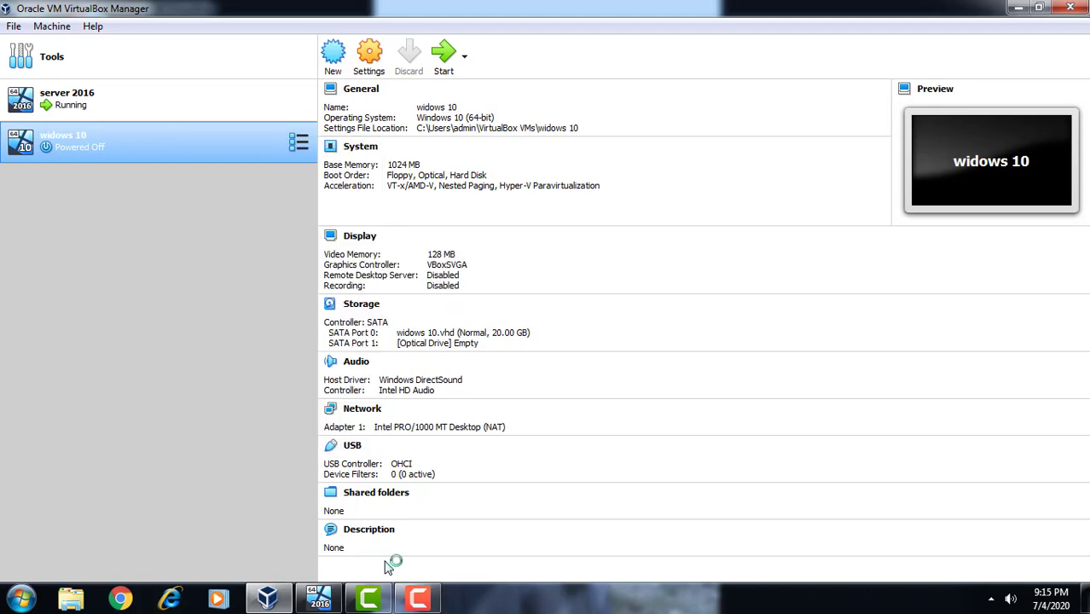
{"action": "left_click", "coordinate": [370, 599]}
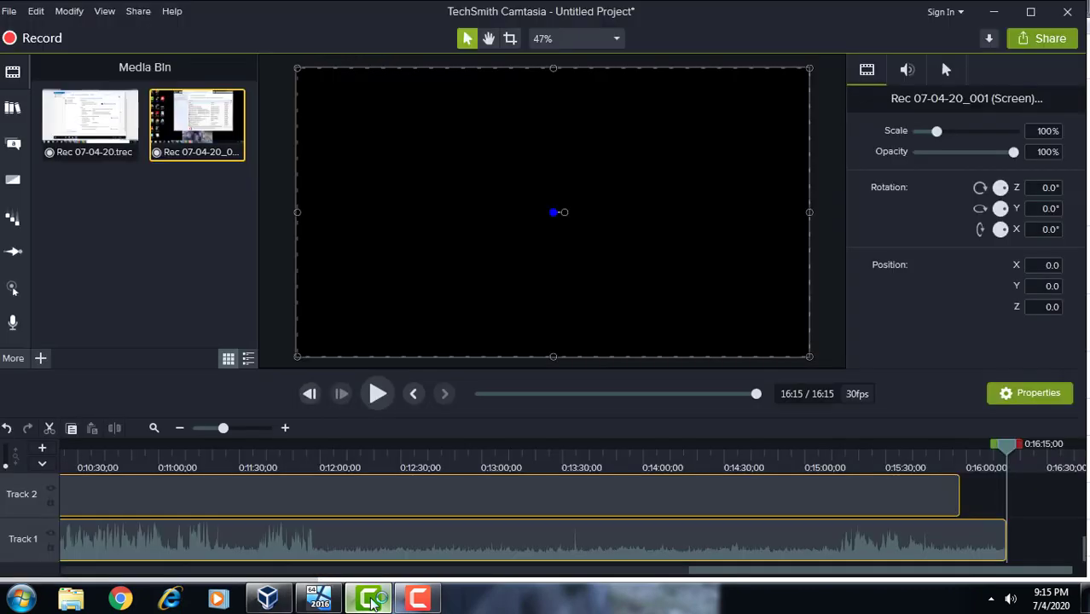
{"action": "left_click", "coordinate": [418, 600]}
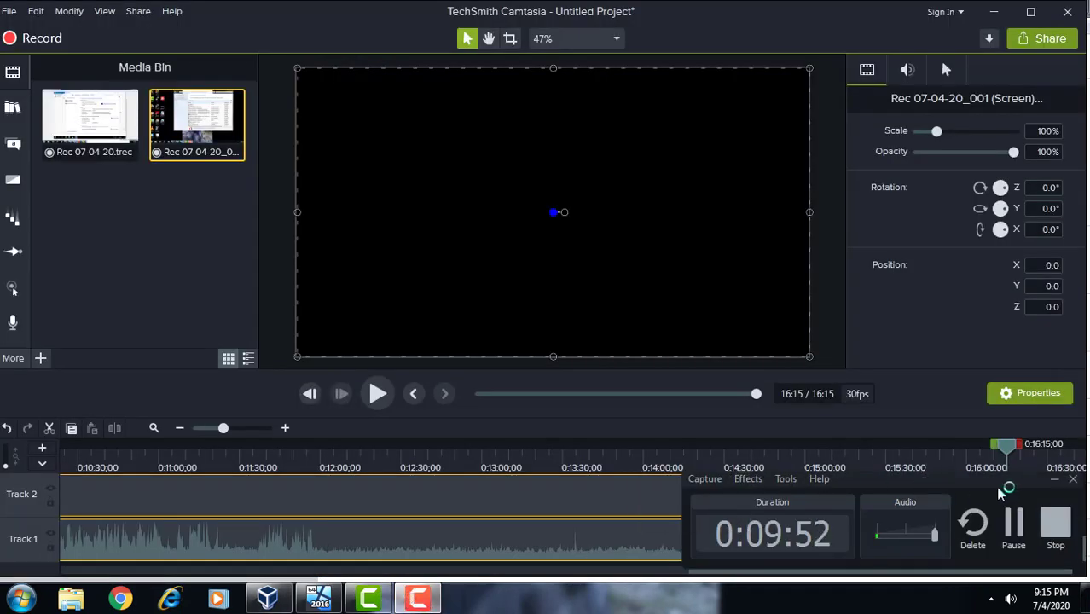
Attach the widows 10 VM's Adapter 1 to the Host-only Adapter instead of NAT and save
{"action": "left_click", "coordinate": [1014, 524]}
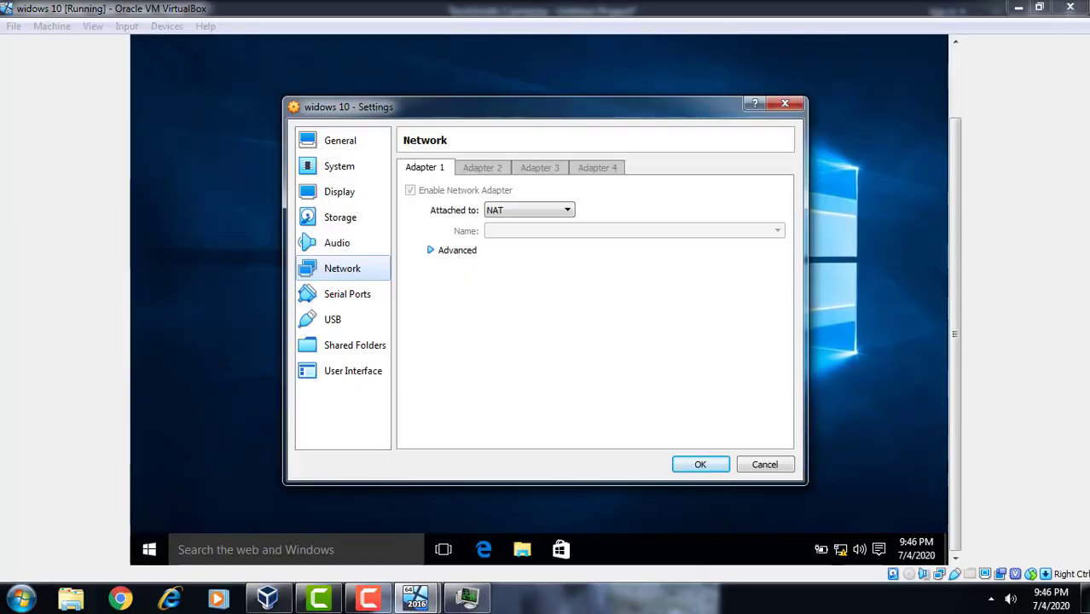
{"action": "mouse_move", "coordinate": [368, 597]}
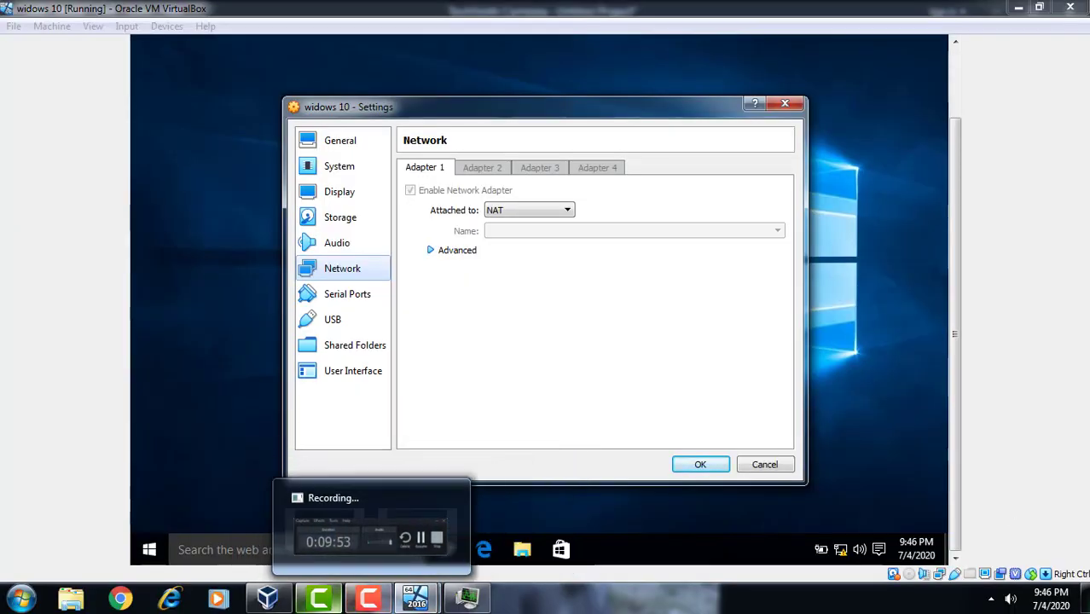
{"action": "left_click", "coordinate": [386, 607]}
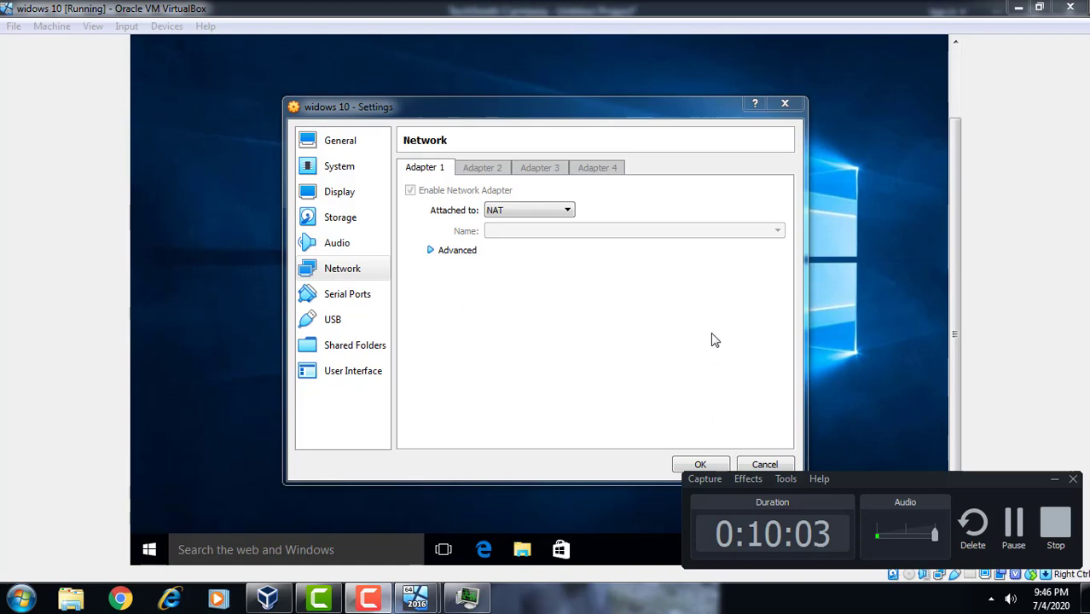
{"action": "left_click", "coordinate": [1050, 479]}
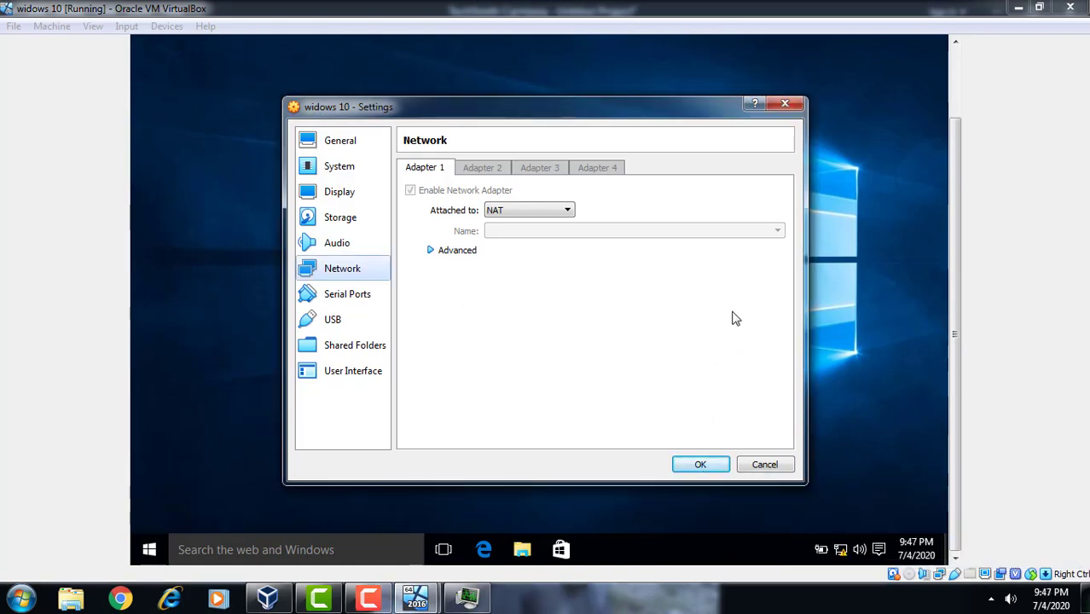
{"action": "left_click", "coordinate": [538, 211]}
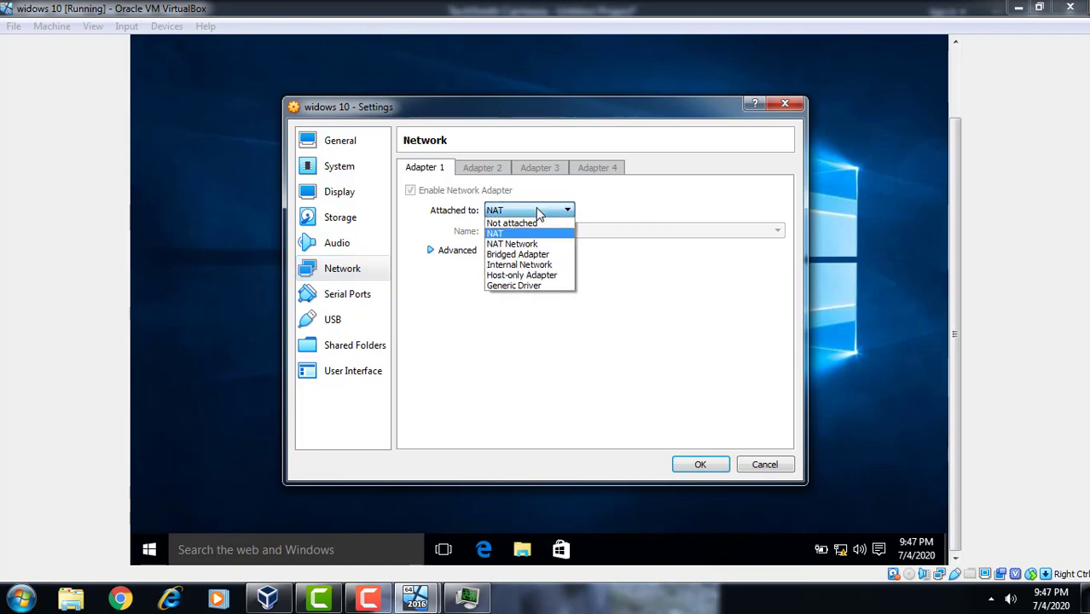
{"action": "left_click", "coordinate": [522, 275]}
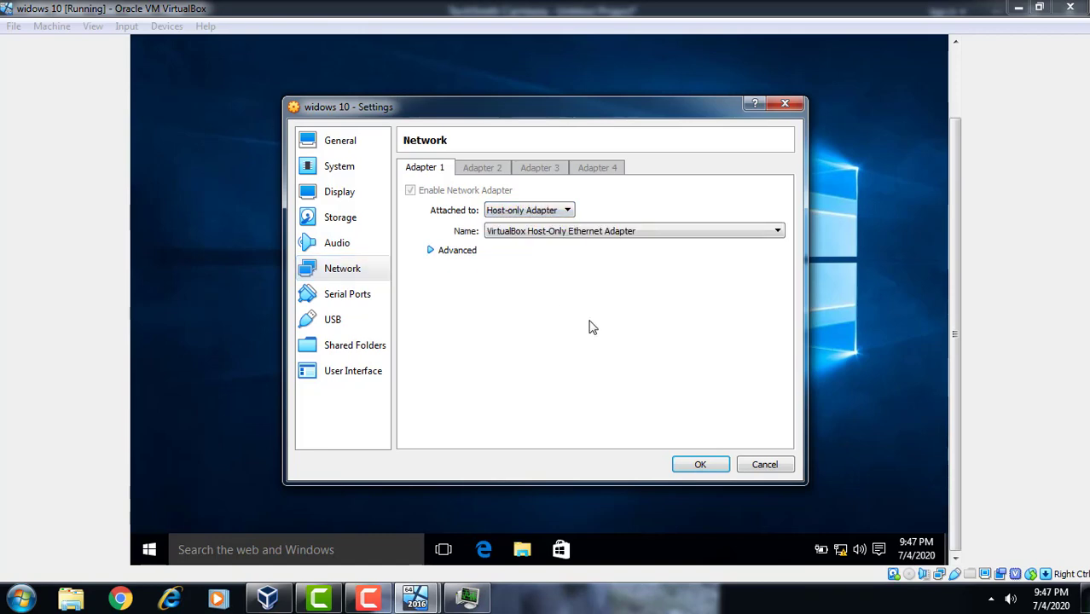
{"action": "left_click", "coordinate": [700, 465]}
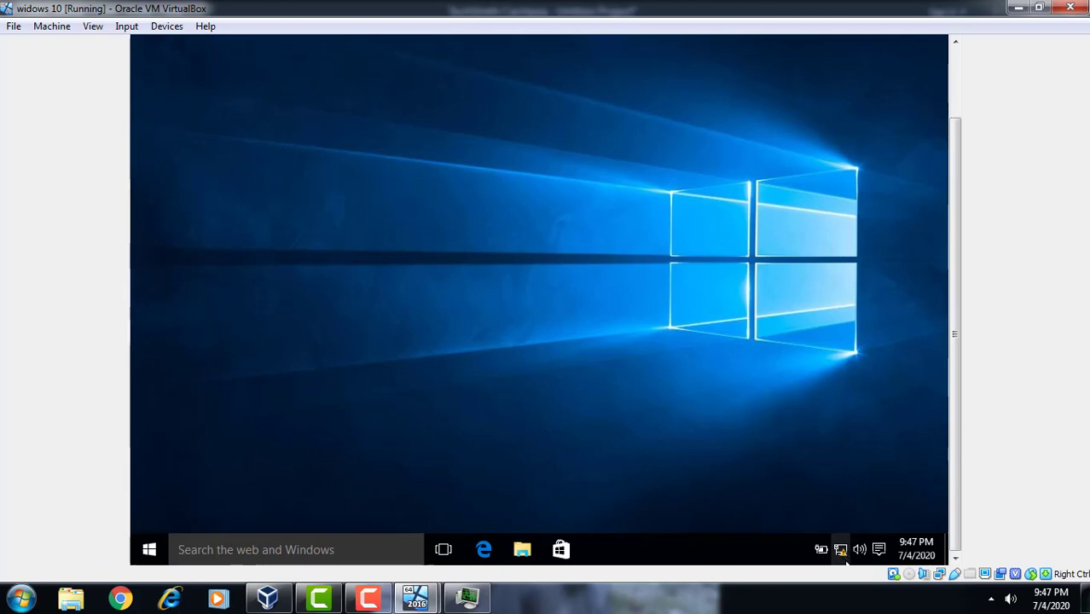
Verify the Ethernet connection details show IPv4 10.0.0.2, mask 255.0.0.0 and DNS 10.0.0.1
{"action": "right_click", "coordinate": [847, 563]}
{"action": "left_click", "coordinate": [844, 559]}
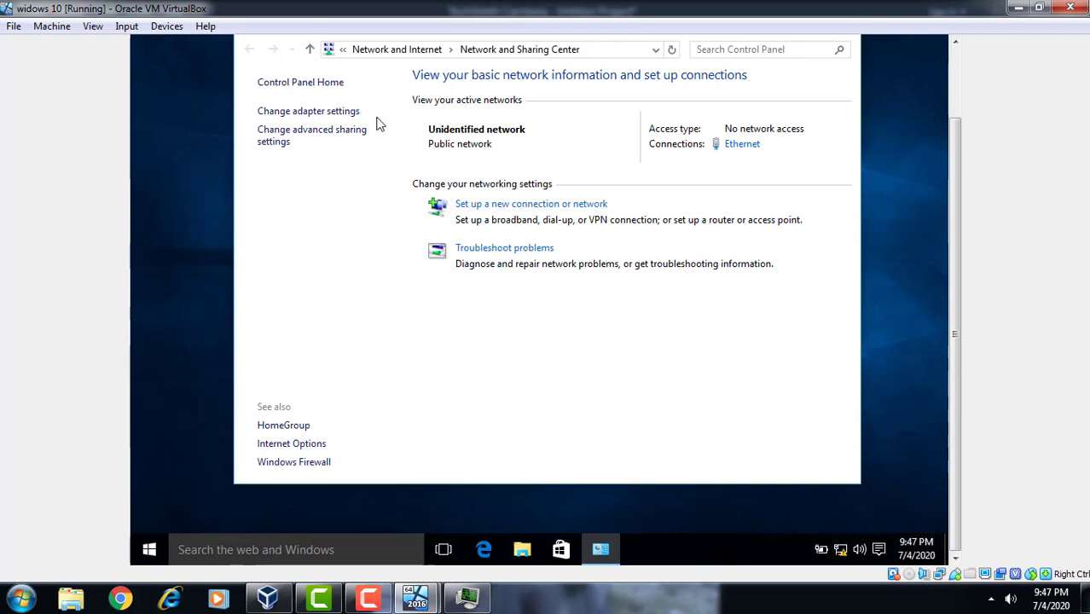
{"action": "left_click", "coordinate": [340, 113]}
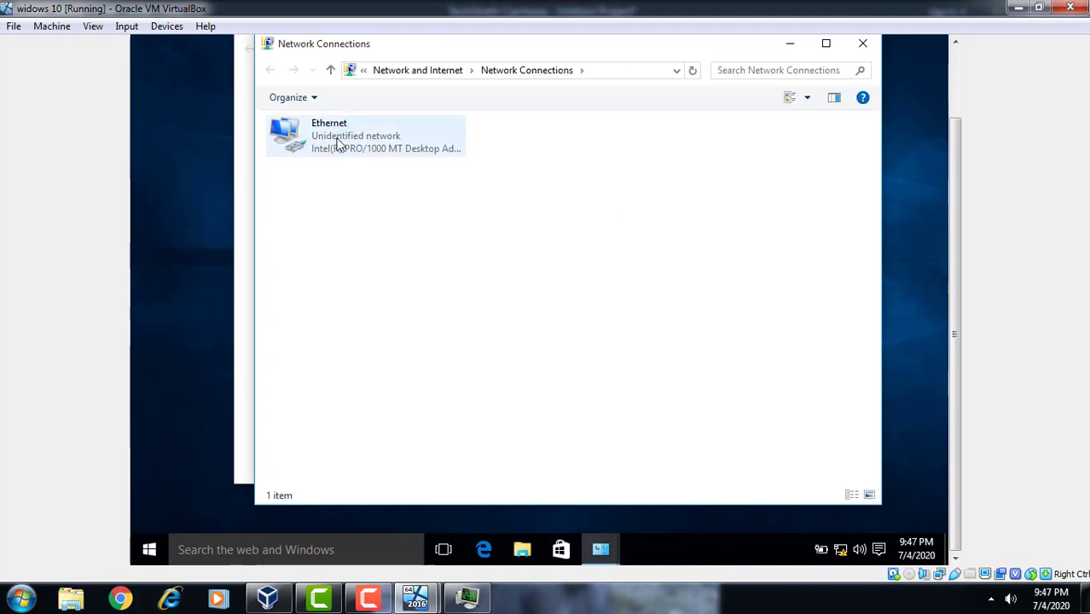
{"action": "right_click", "coordinate": [337, 145]}
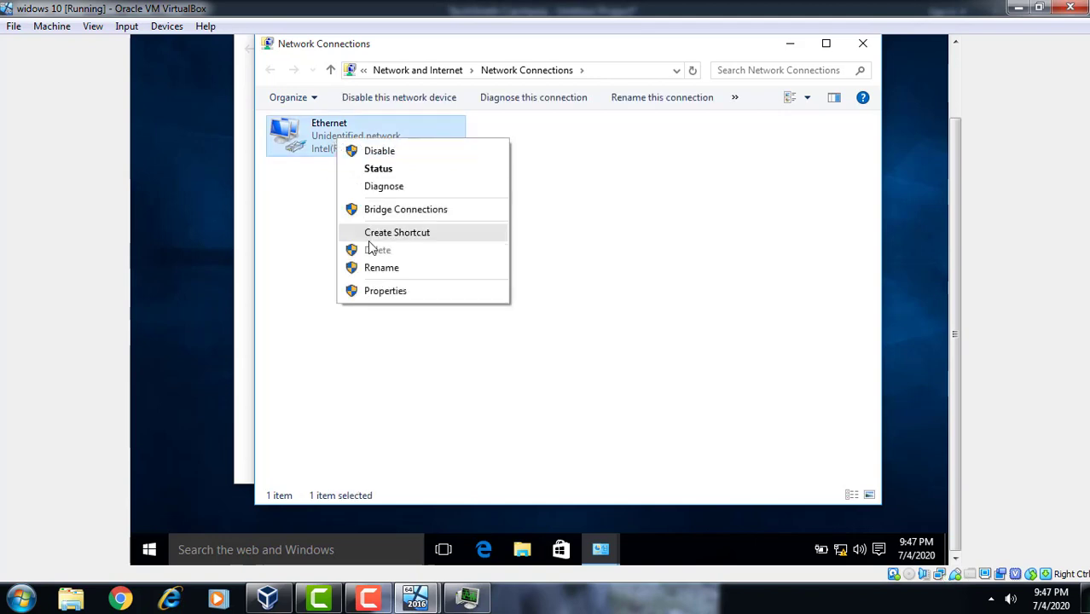
{"action": "left_click", "coordinate": [393, 173]}
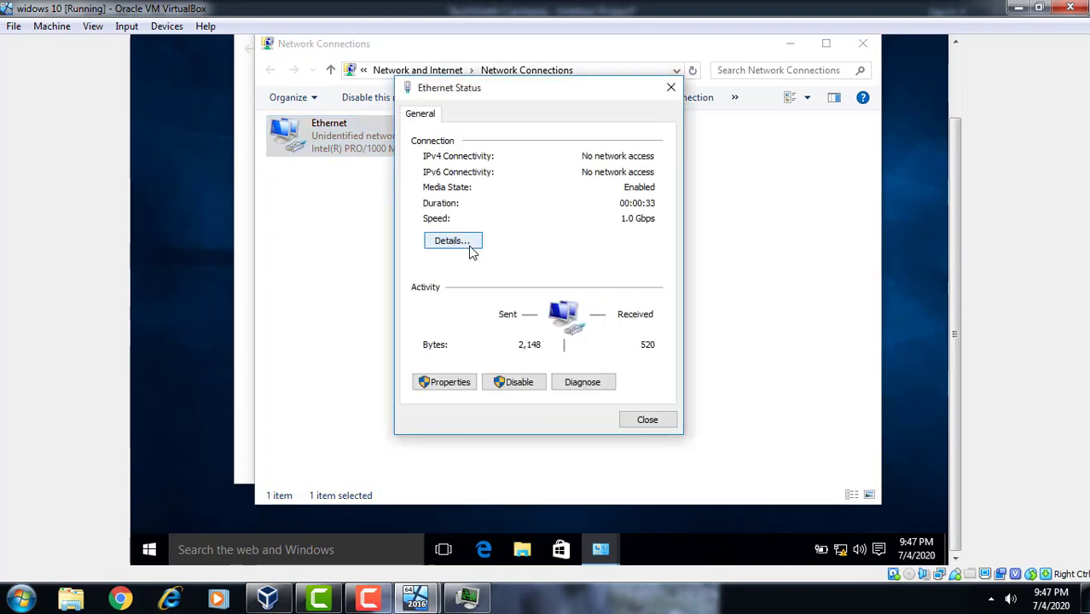
{"action": "left_click", "coordinate": [472, 250]}
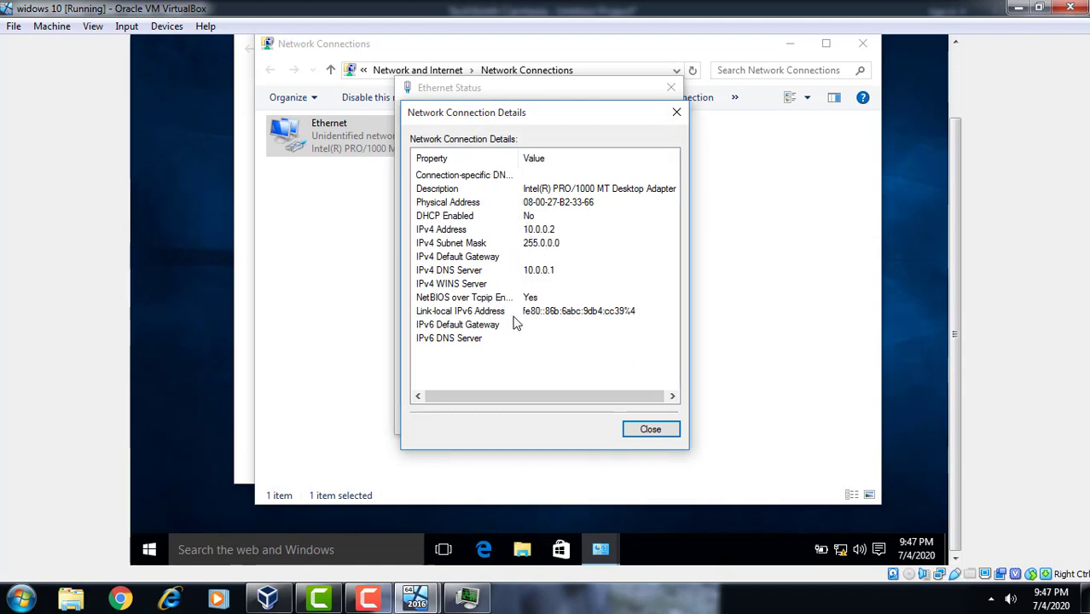
{"action": "left_click", "coordinate": [652, 432]}
{"action": "left_click", "coordinate": [652, 420]}
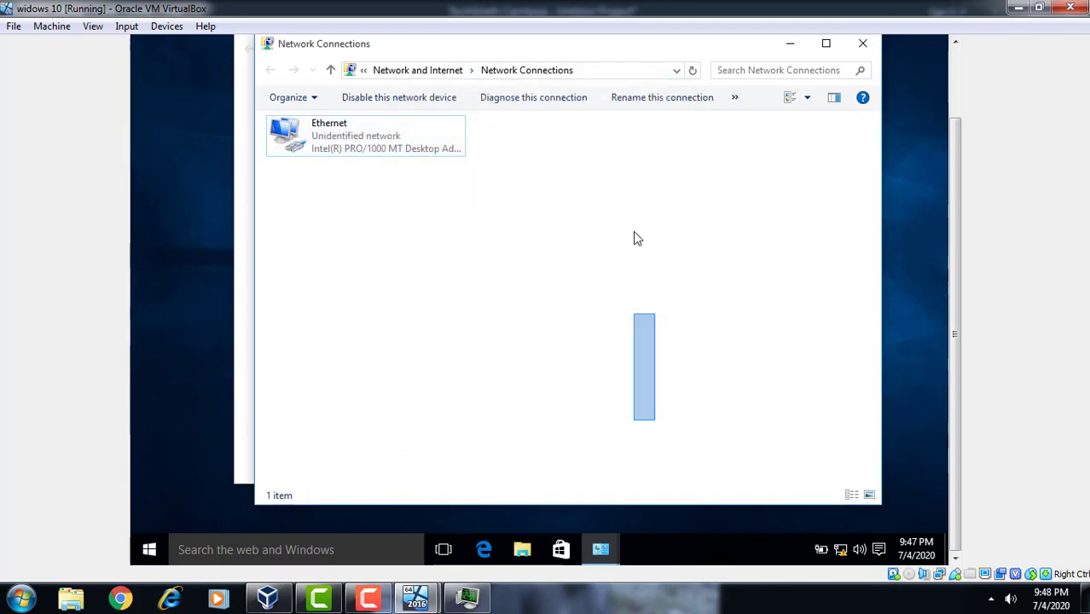
Open a Command Prompt via cmd and run 'ping 10.0.0.1 -t', stopping it with Ctrl+C
{"action": "left_click", "coordinate": [639, 204]}
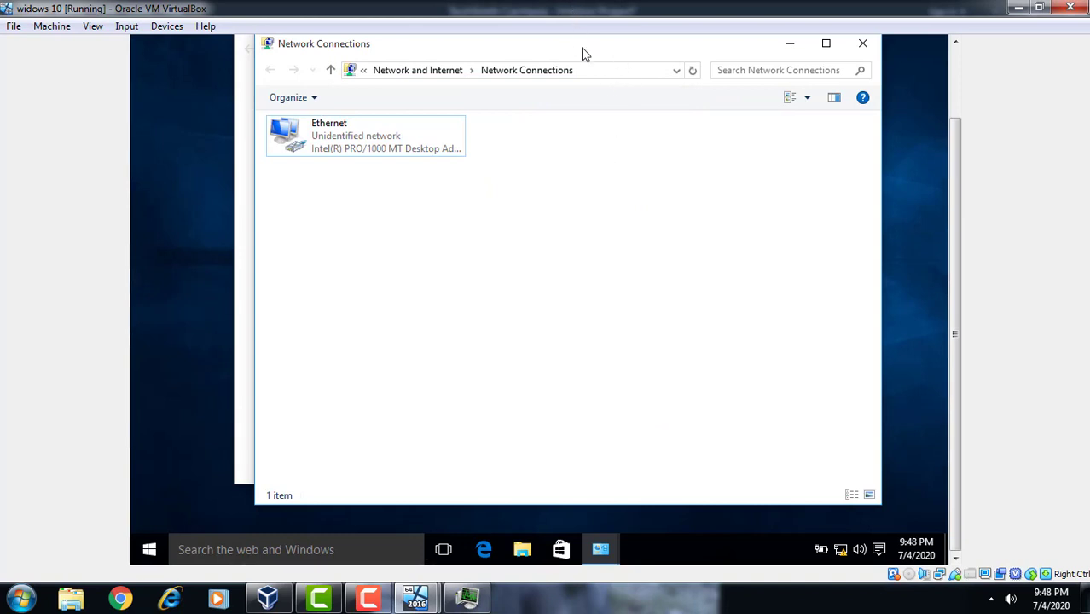
{"action": "left_click", "coordinate": [584, 74]}
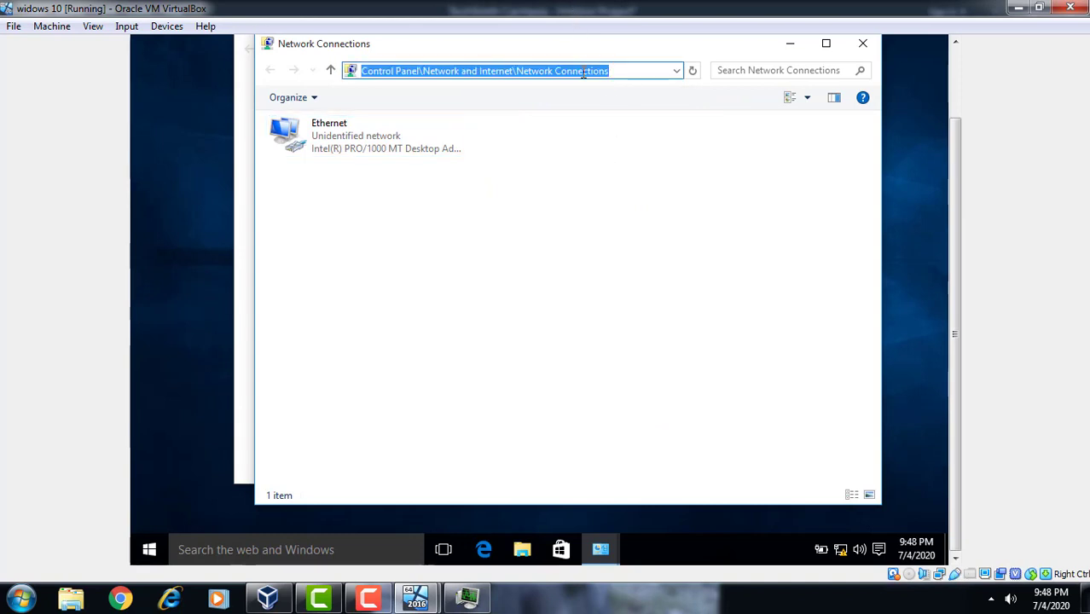
{"action": "type", "text": "cmd"}
{"action": "key", "text": "Return"}
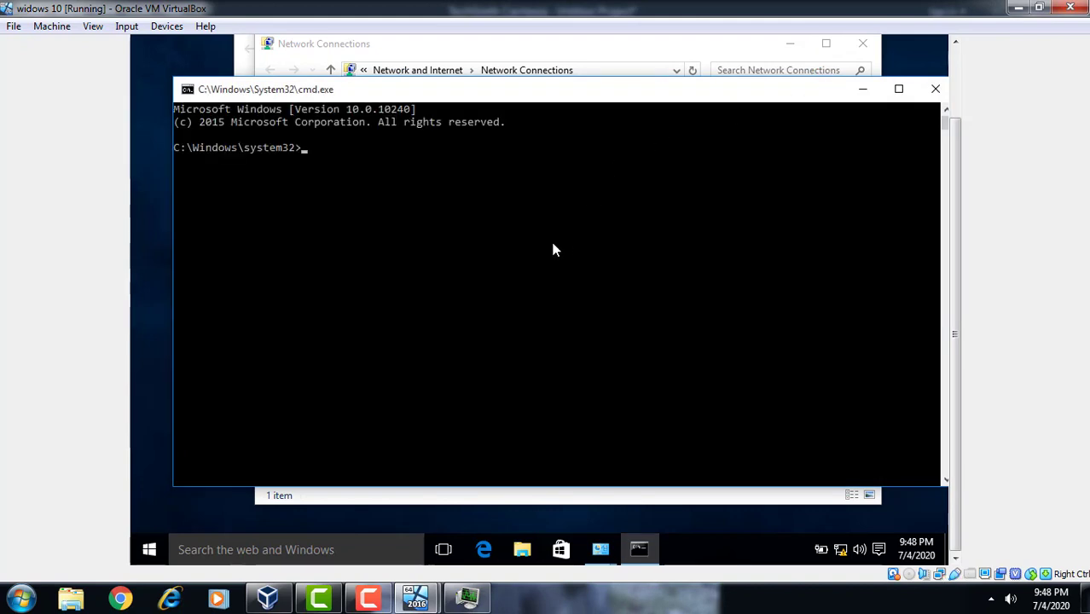
{"action": "type", "text": "ping 10.0.0."}
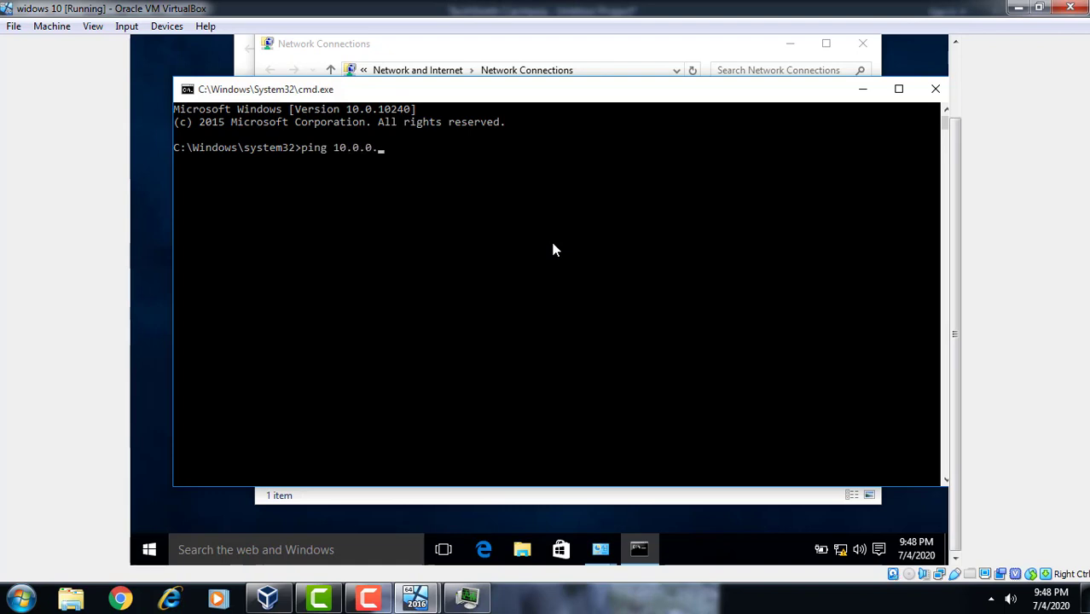
{"action": "type", "text": "1 -t"}
{"action": "key", "text": "Return"}
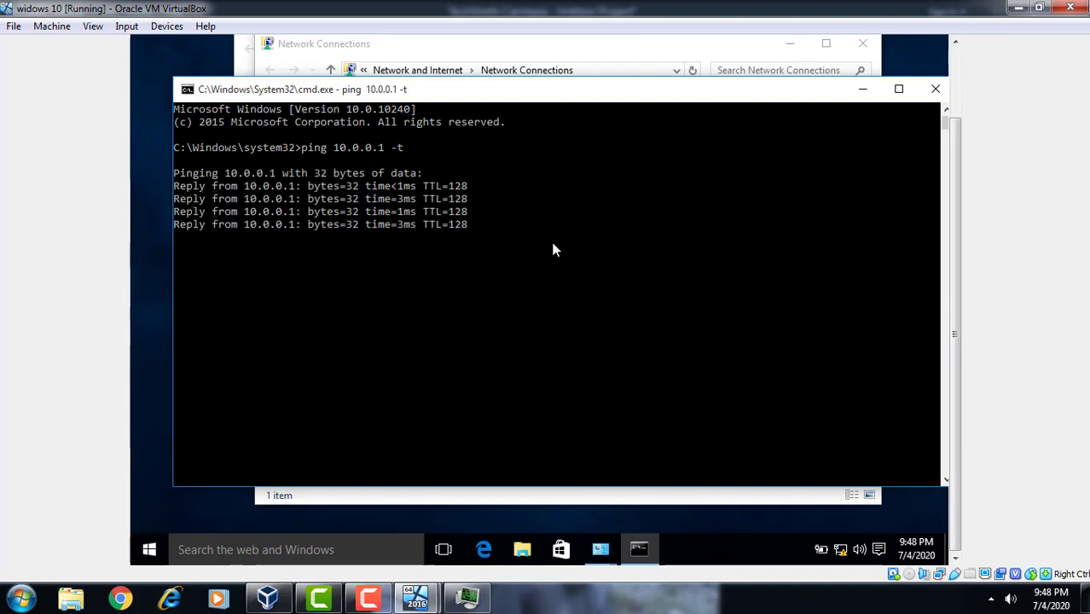
{"action": "key", "text": "ctrl+c"}
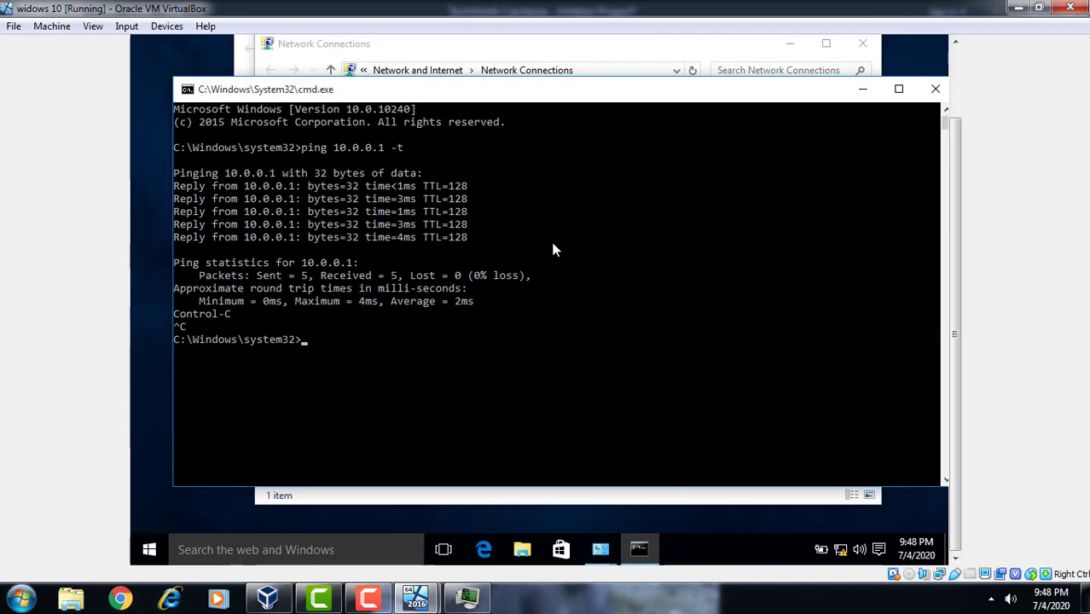
Run 'hostname' to show sys2, then start 'ping -a 10.0.0.1 -t'
{"action": "type", "text": "hostname"}
{"action": "key", "text": "Return"}
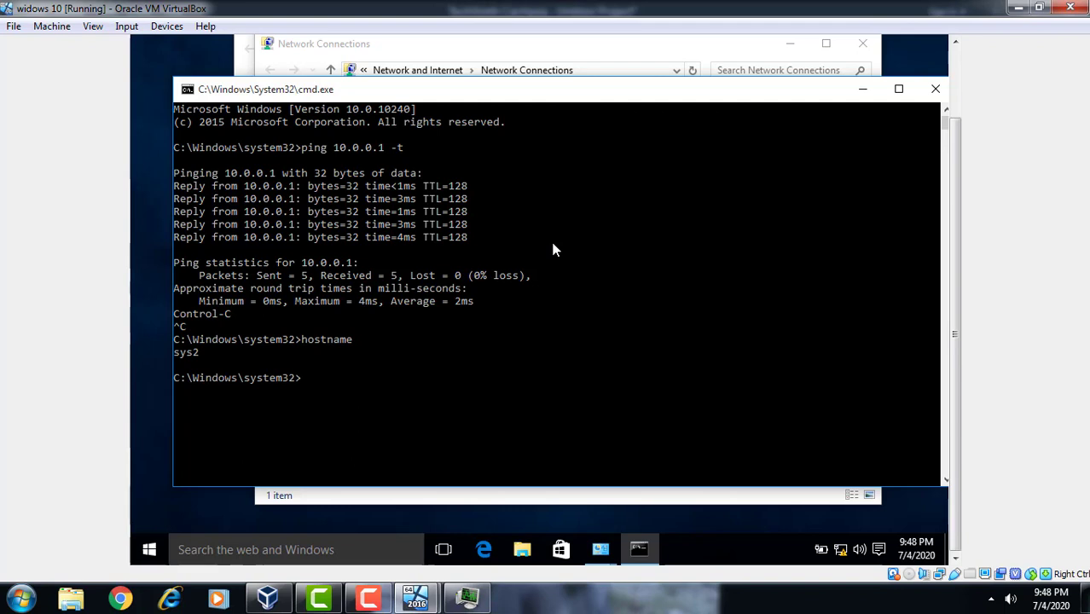
{"action": "type", "text": "ping -a 10.0."}
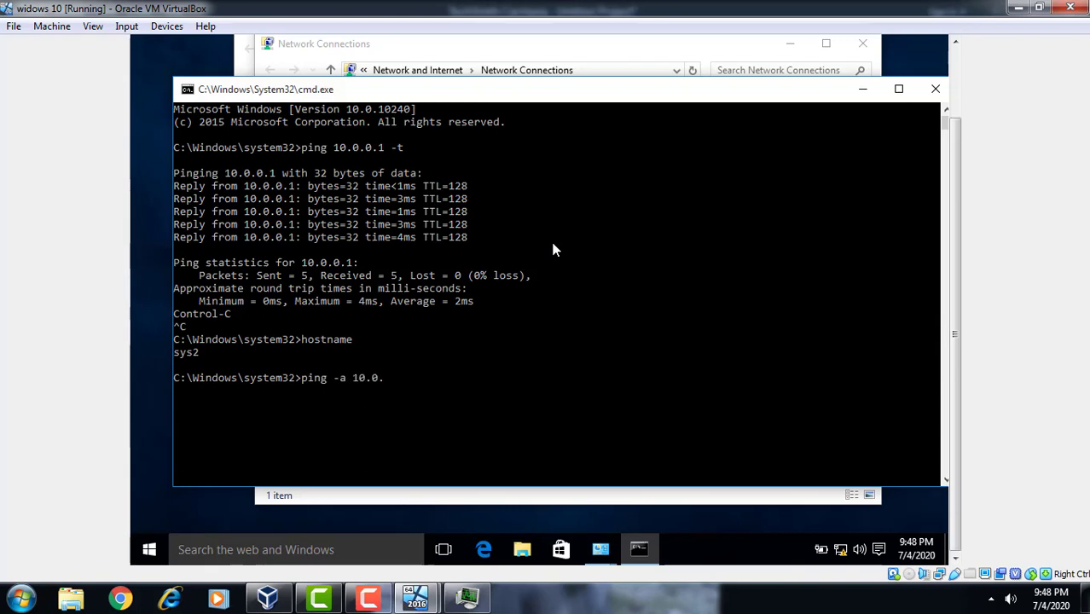
{"action": "type", "text": "0.1 -t"}
{"action": "key", "text": "Return"}
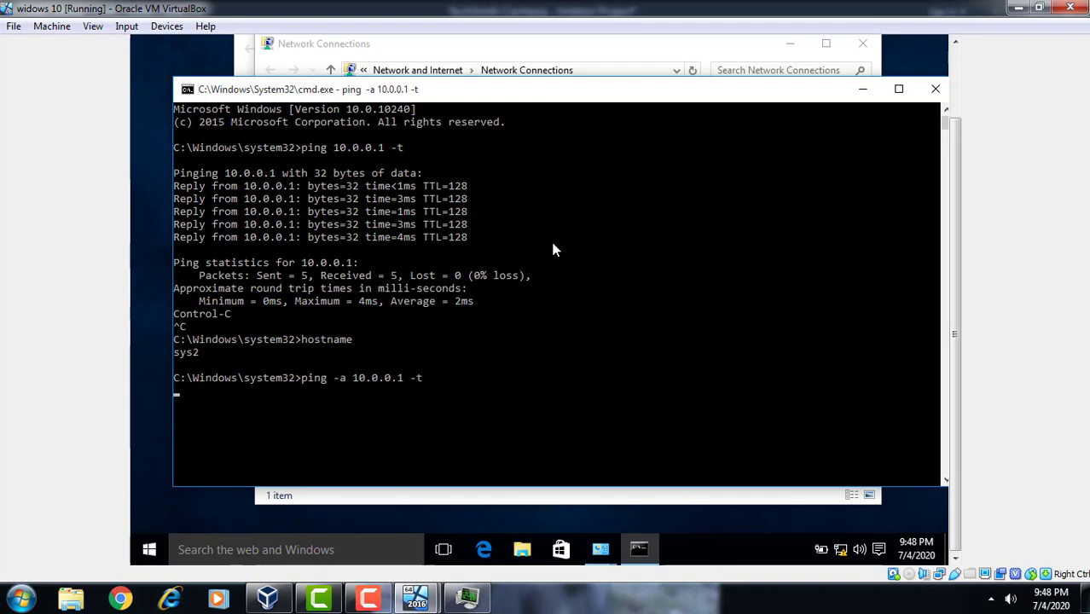
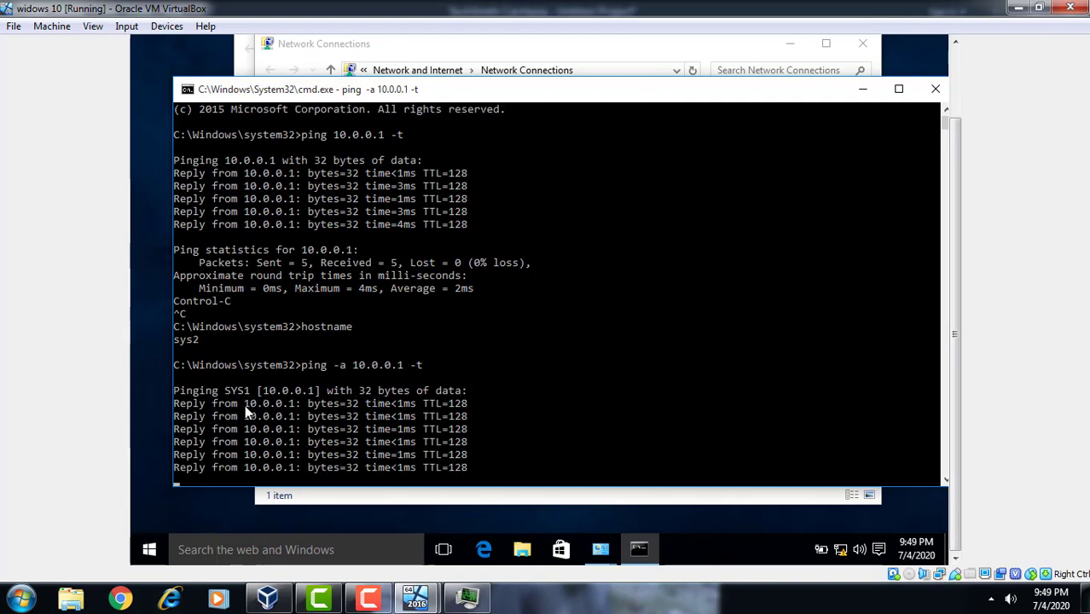
Close the command prompt window that is still running the ping to 10.0.0.1
{"action": "left_click", "coordinate": [934, 88]}
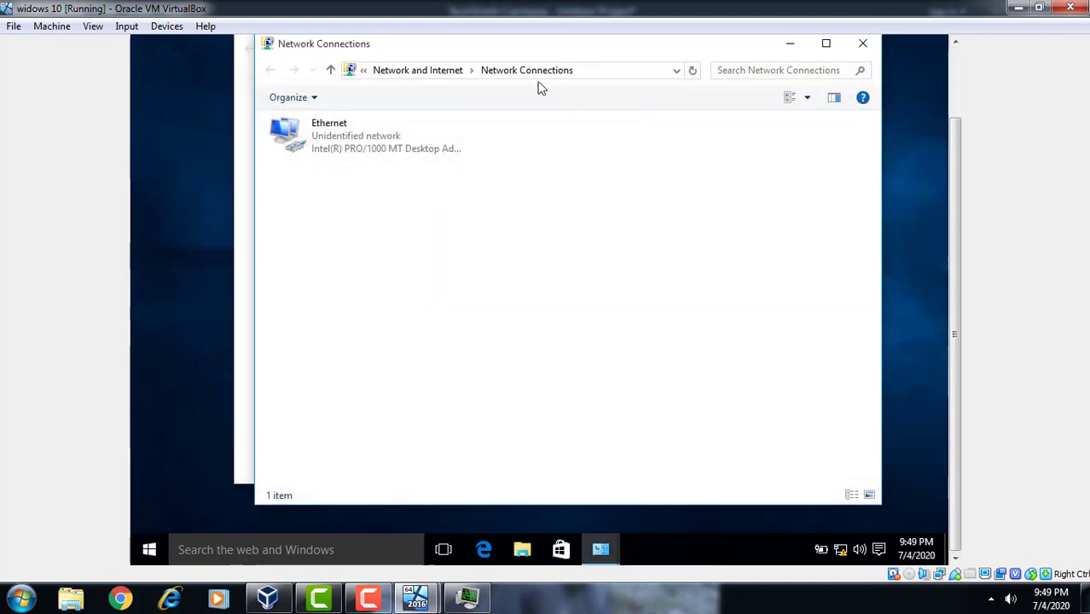
Go to the Control Panel from the address bar and view items as Large icons
{"action": "left_click", "coordinate": [604, 72]}
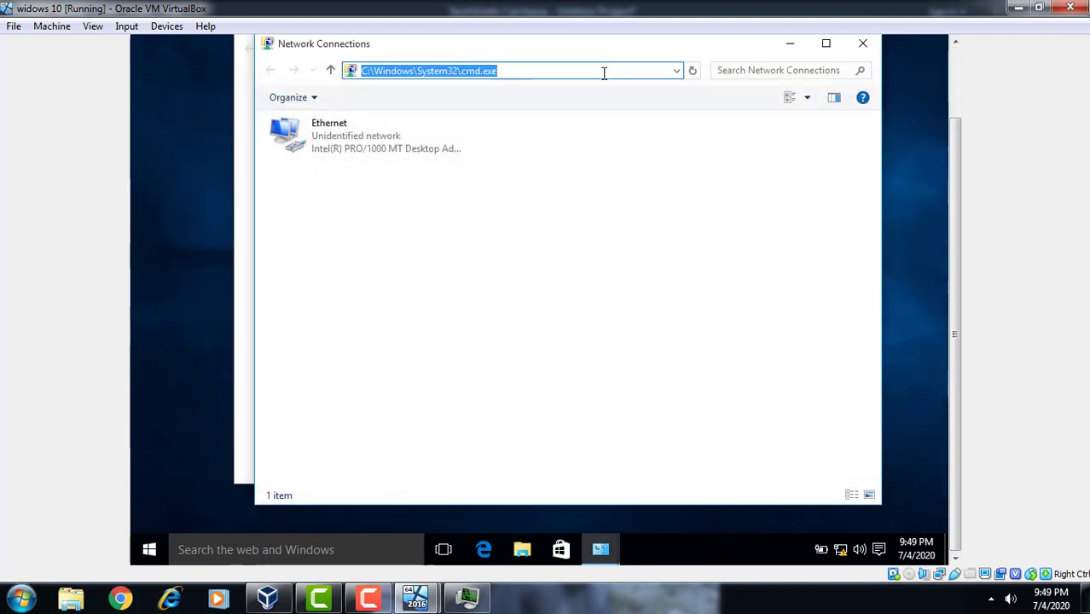
{"action": "type", "text": "control"}
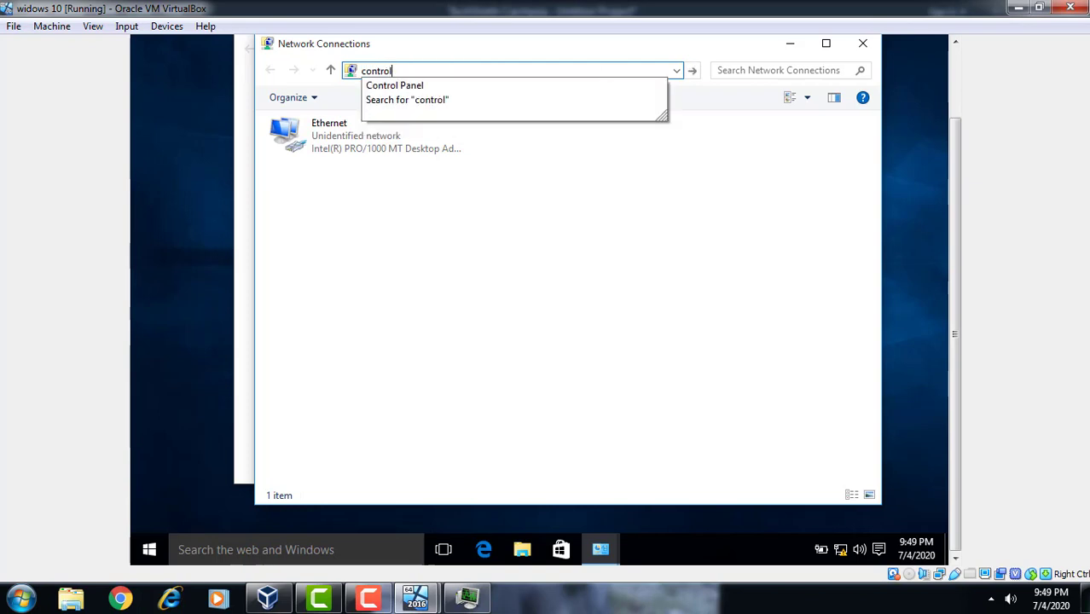
{"action": "key", "text": "Return"}
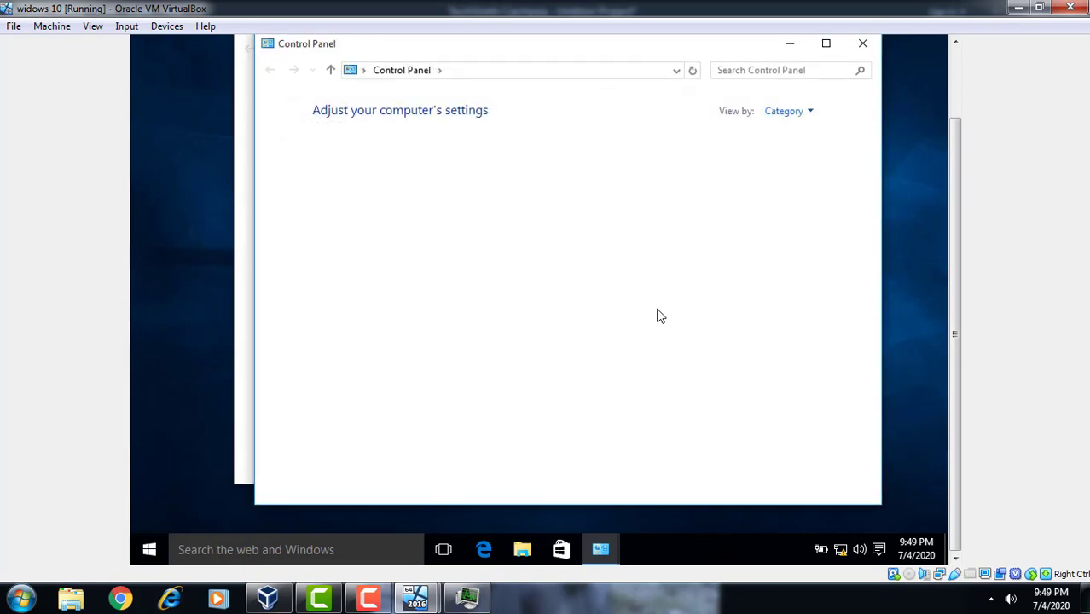
{"action": "left_click", "coordinate": [808, 113]}
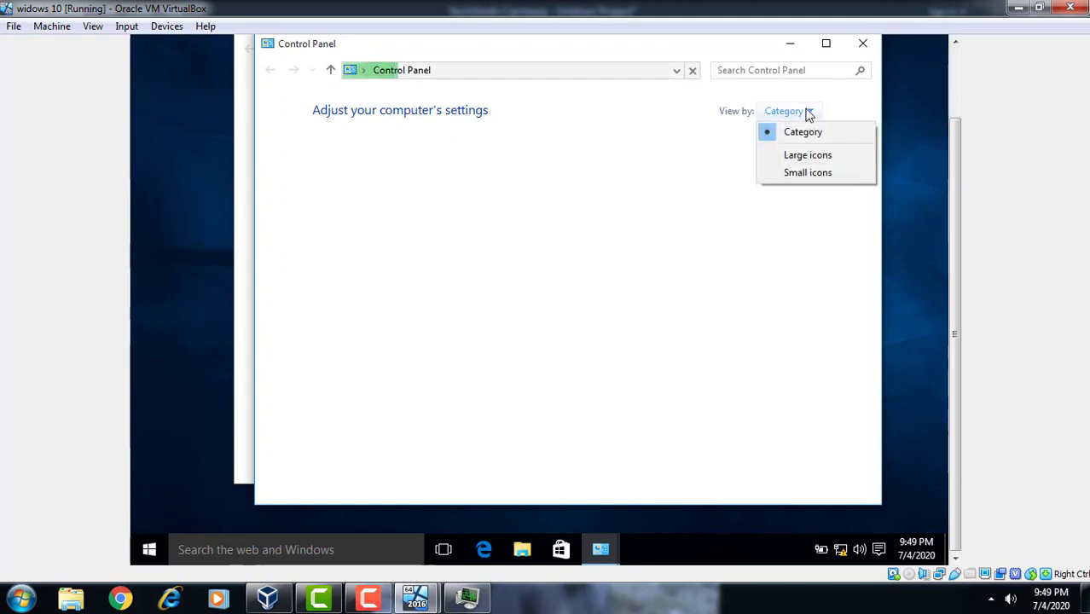
{"action": "left_click", "coordinate": [794, 156]}
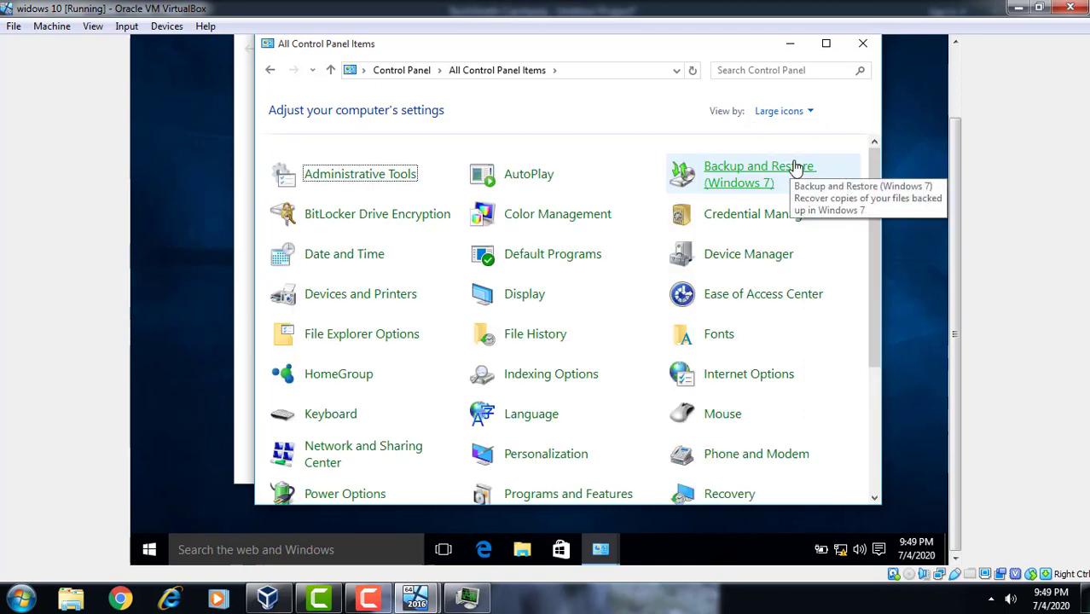
Turn Windows Firewall off for private and public networks, then close the firewall settings
{"action": "left_click", "coordinate": [871, 411]}
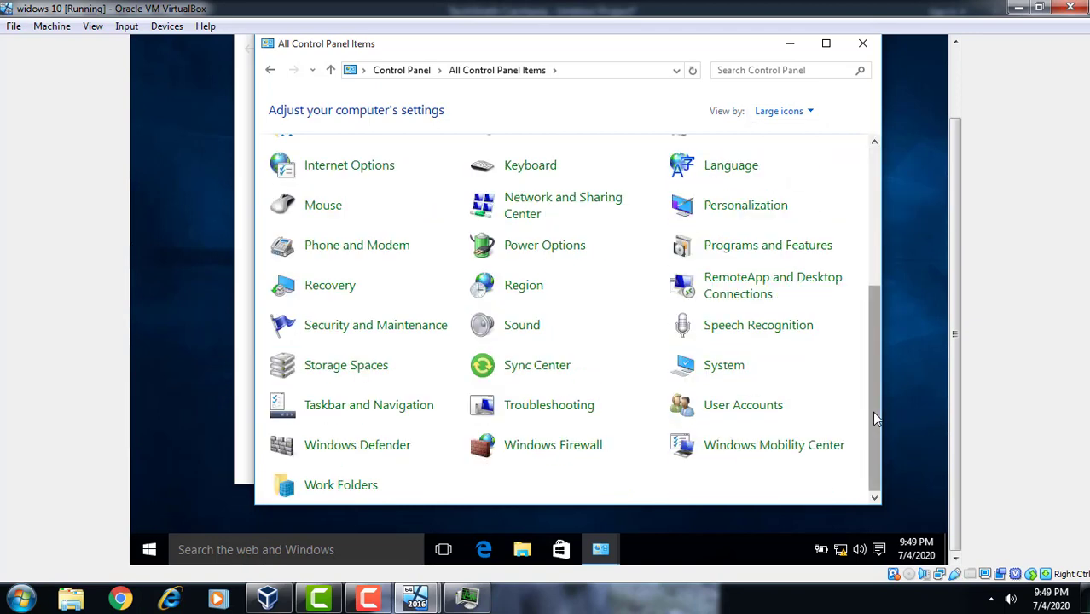
{"action": "left_click", "coordinate": [565, 450]}
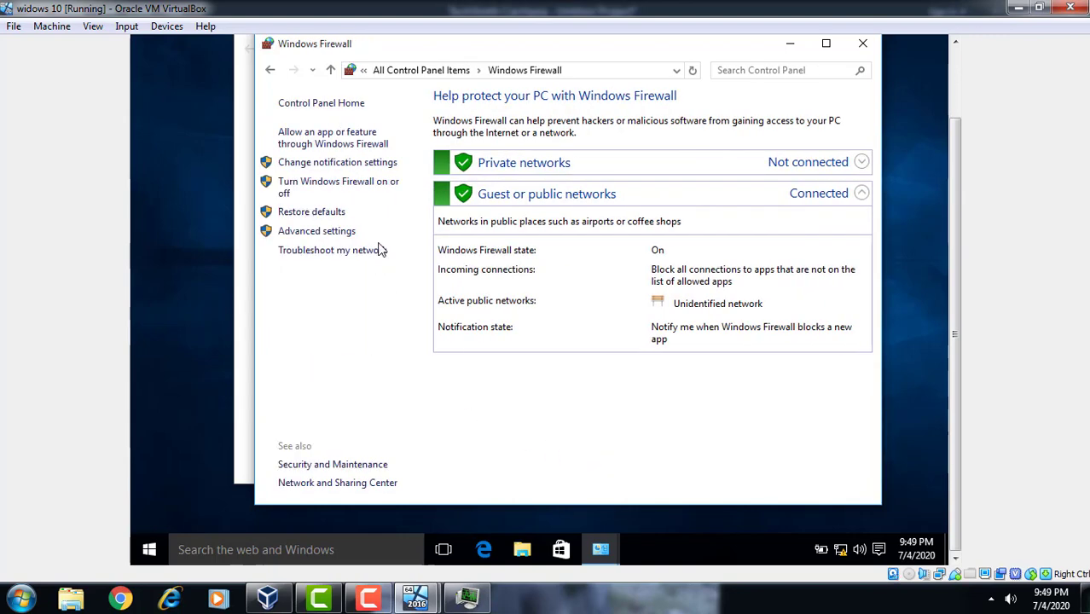
{"action": "left_click", "coordinate": [395, 186]}
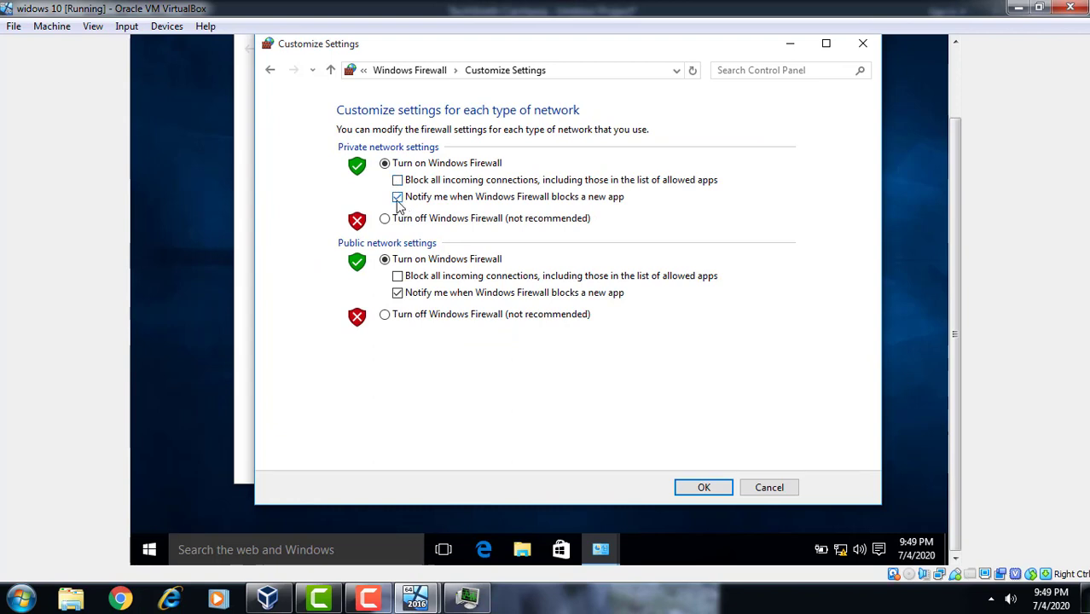
{"action": "left_click", "coordinate": [397, 197]}
{"action": "left_click", "coordinate": [388, 219]}
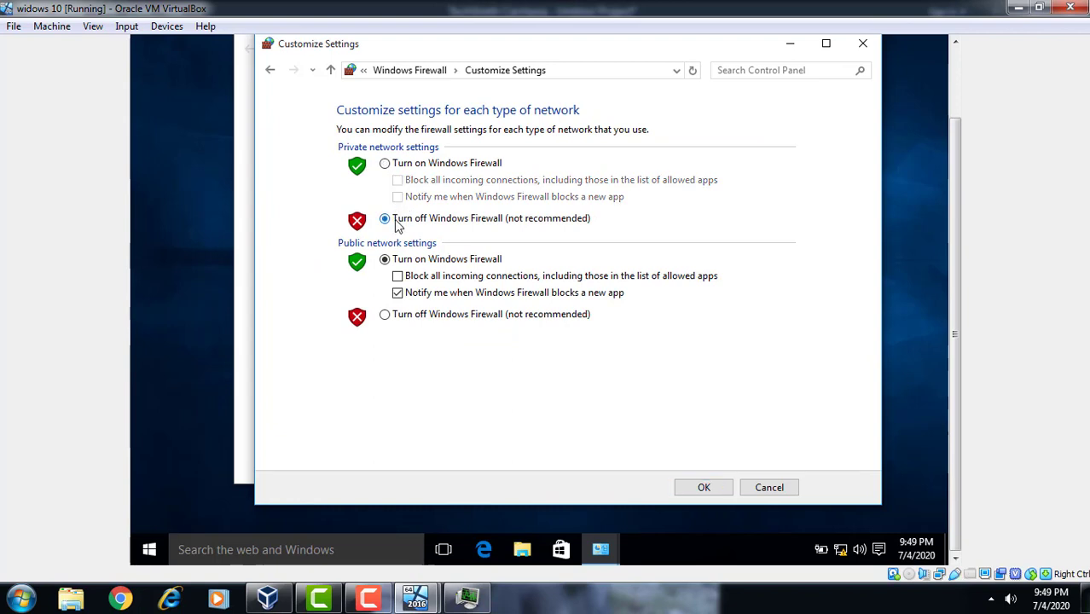
{"action": "left_click", "coordinate": [398, 292]}
{"action": "left_click", "coordinate": [397, 315]}
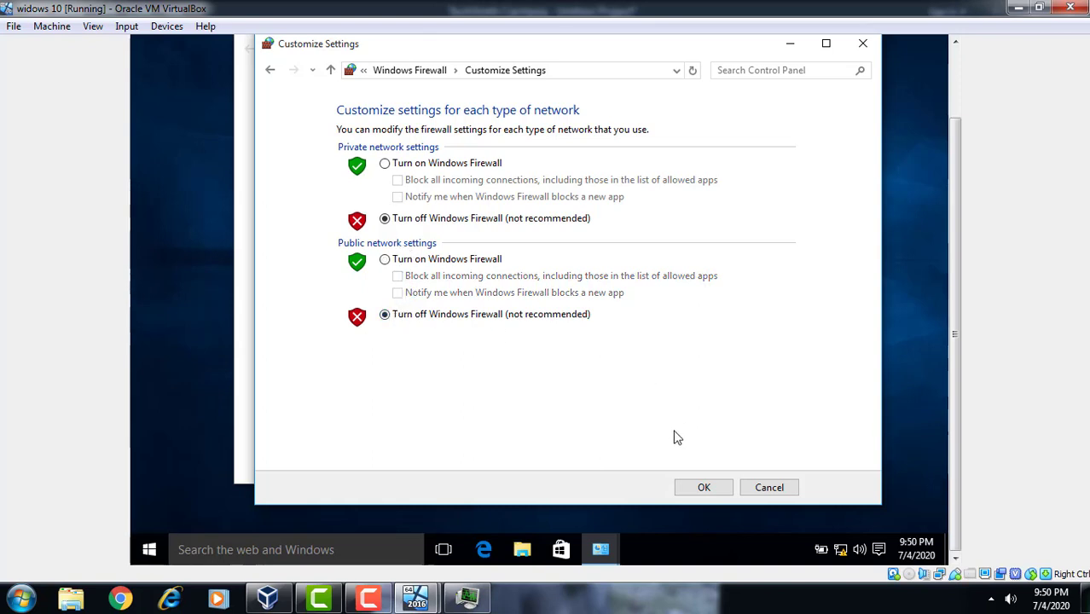
{"action": "left_click", "coordinate": [690, 489]}
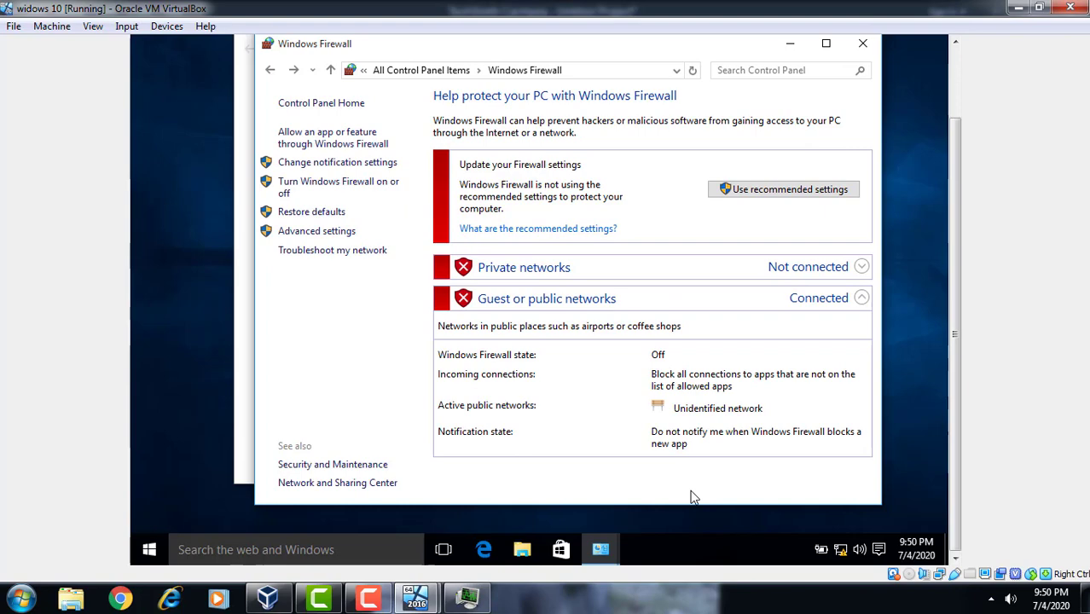
{"action": "left_click", "coordinate": [863, 51]}
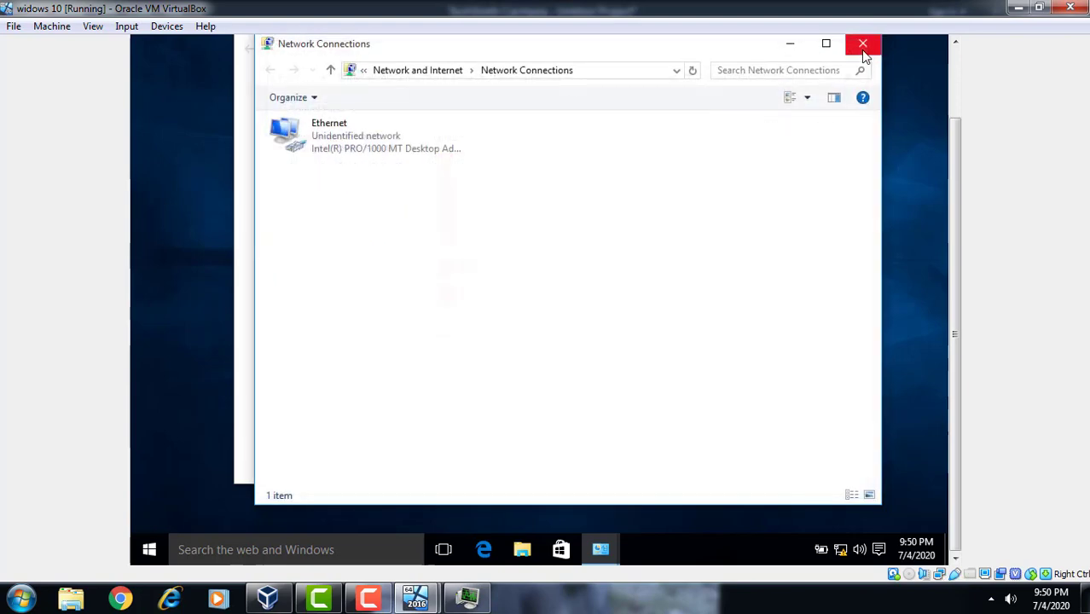
Close the Network Connections and Network and Sharing Center windows
{"action": "left_click", "coordinate": [875, 50]}
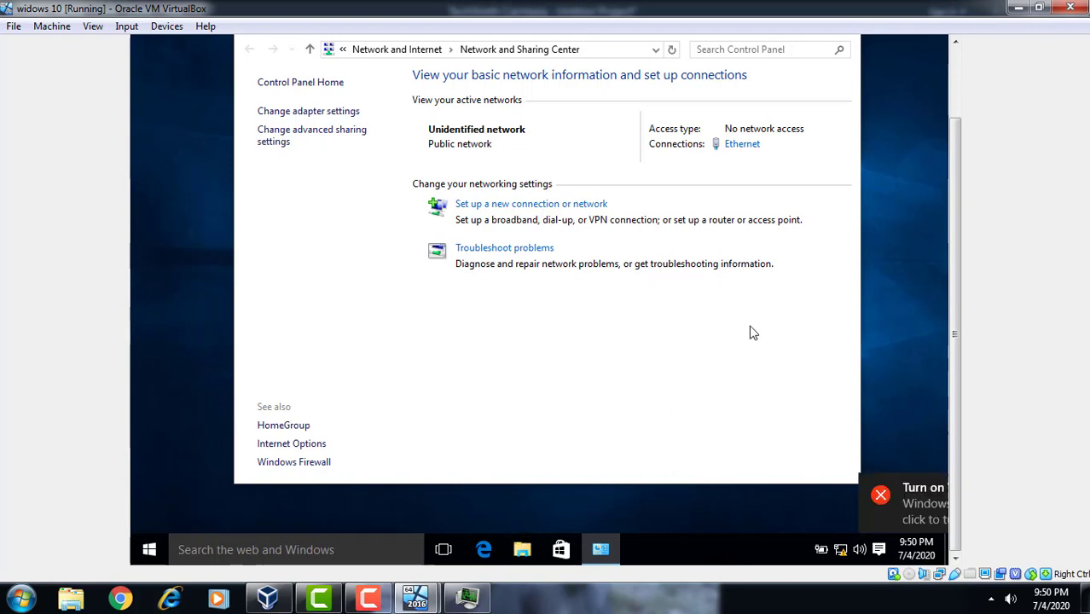
{"action": "left_click", "coordinate": [952, 91]}
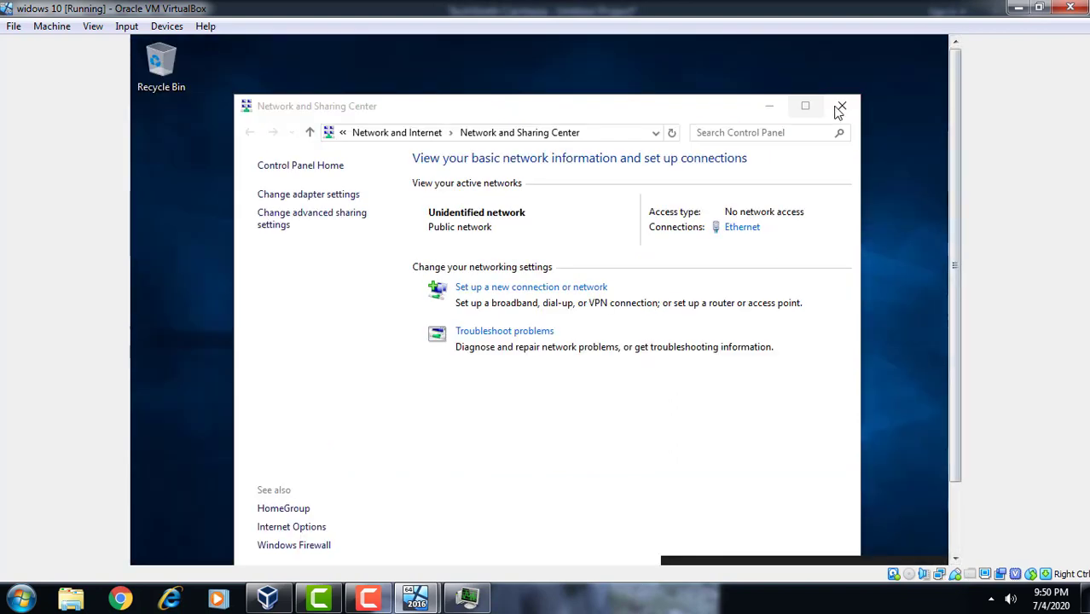
{"action": "left_click", "coordinate": [839, 107]}
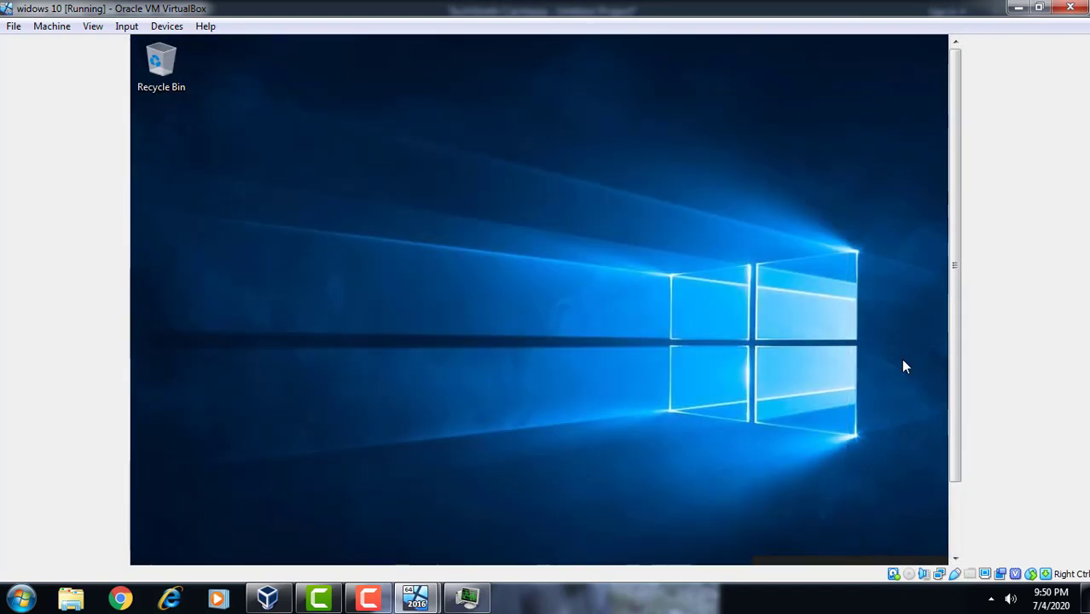
Open the Properties of This PC from File Explorer
{"action": "left_click", "coordinate": [955, 517]}
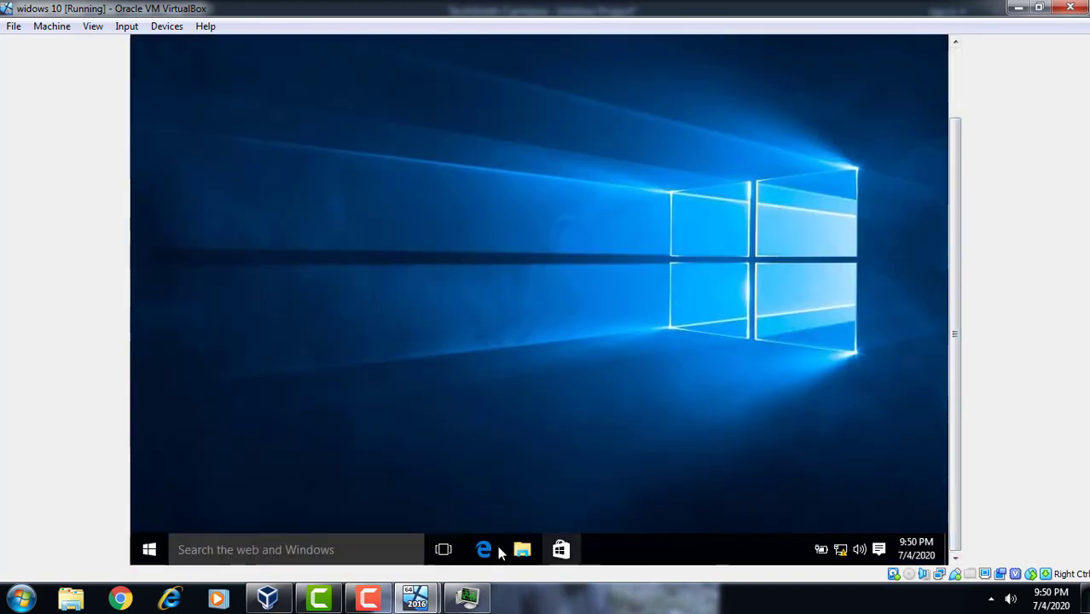
{"action": "left_click", "coordinate": [523, 556]}
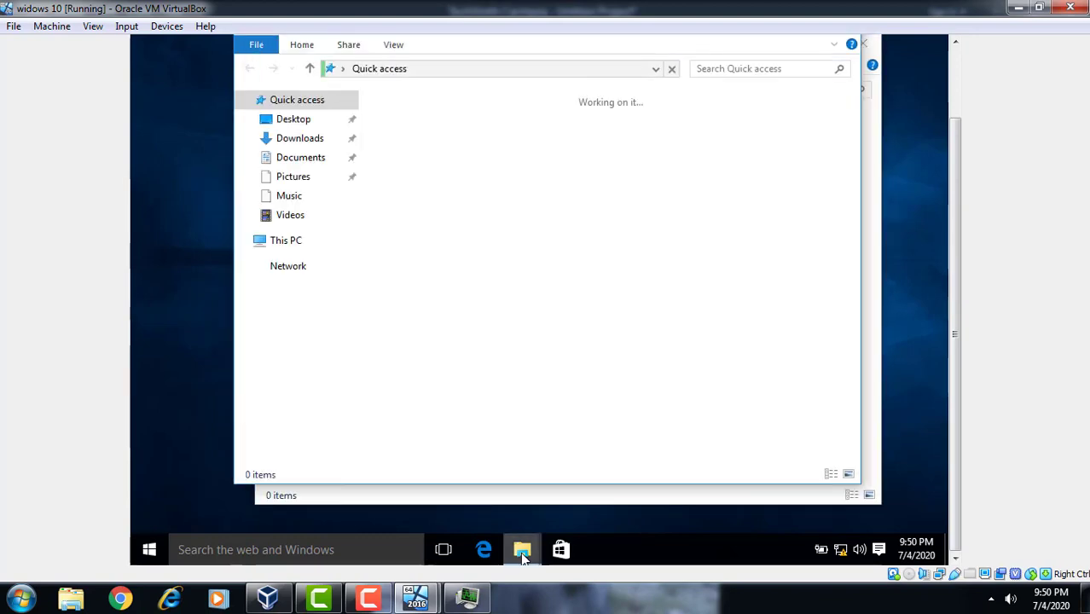
{"action": "right_click", "coordinate": [290, 245]}
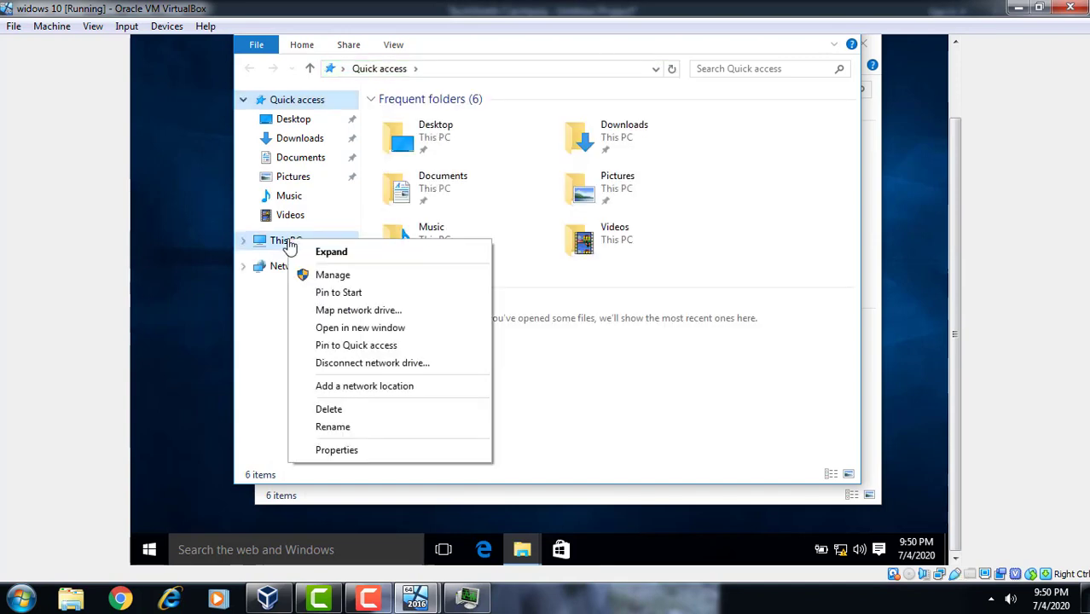
{"action": "left_click", "coordinate": [344, 452]}
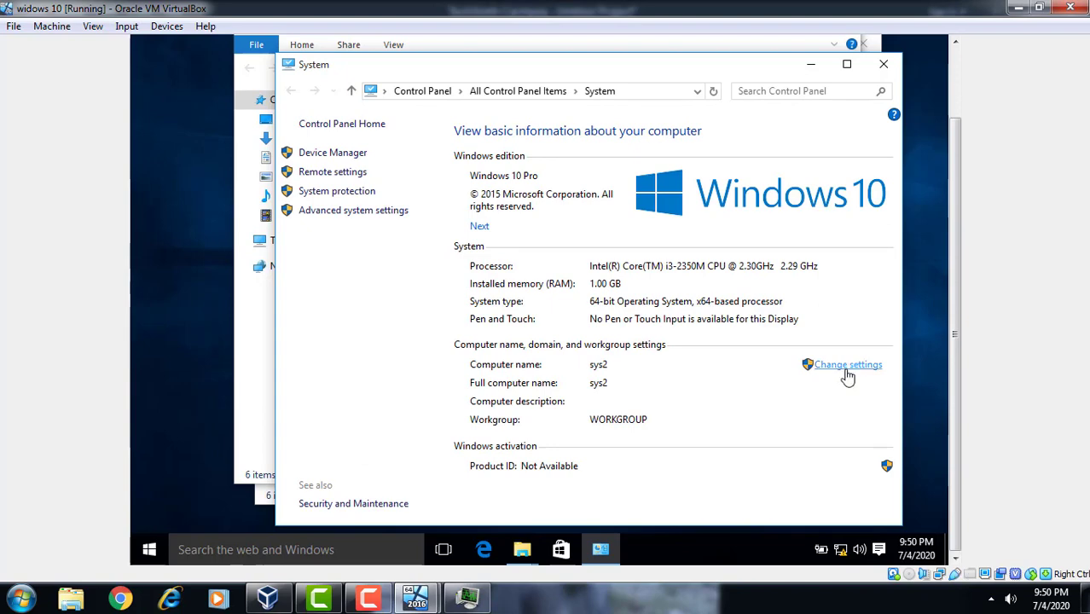
Change the computer's membership from workgroup to the domain tus.com
{"action": "left_click", "coordinate": [846, 374]}
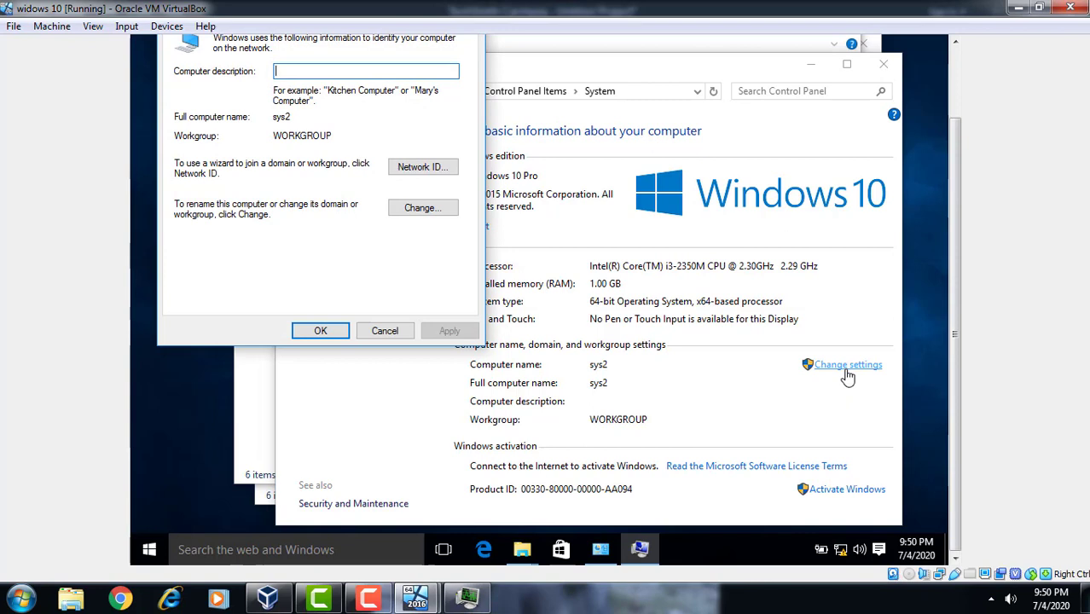
{"action": "left_click", "coordinate": [397, 207]}
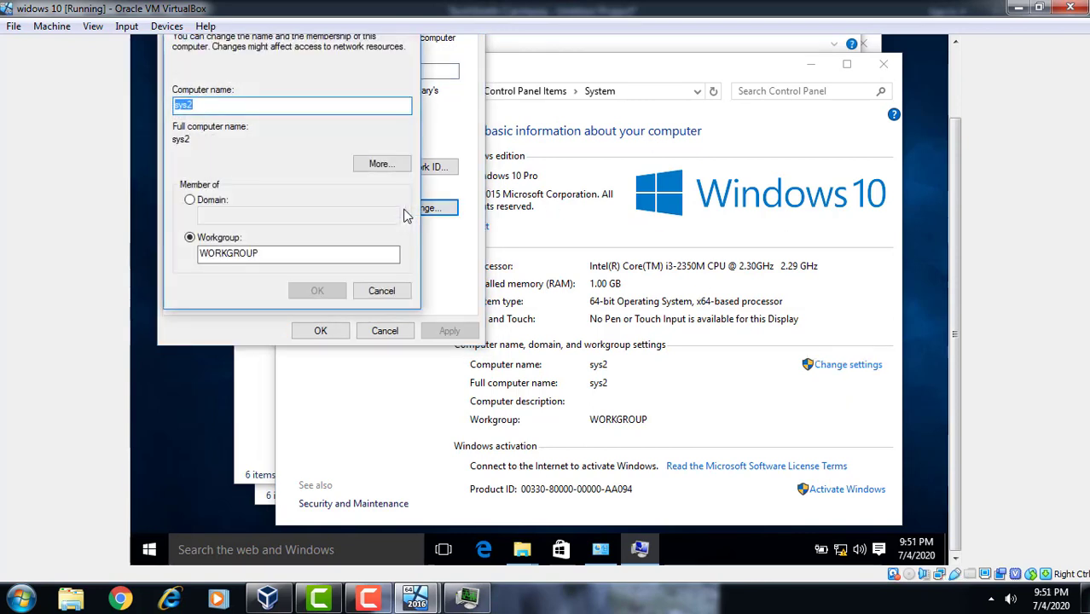
{"action": "left_click", "coordinate": [220, 203]}
{"action": "left_click", "coordinate": [228, 217]}
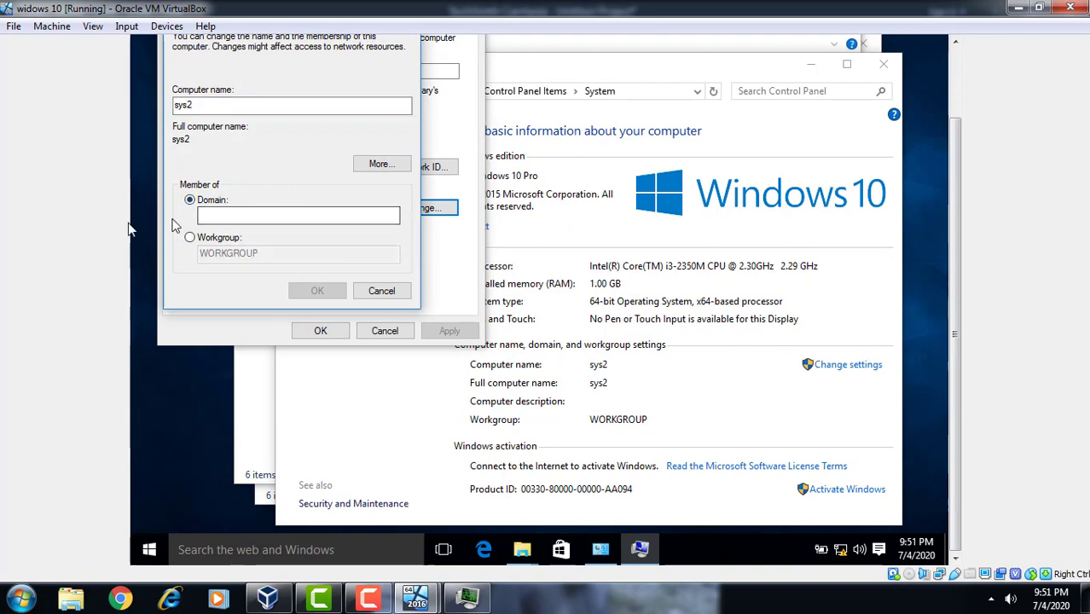
{"action": "left_click", "coordinate": [237, 217]}
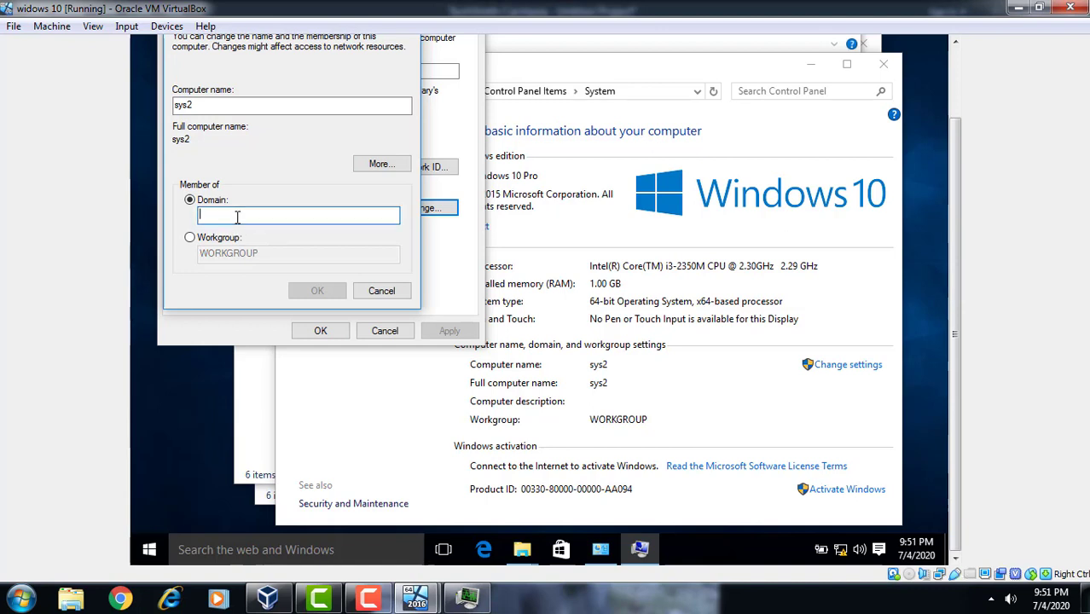
{"action": "type", "text": "tus."}
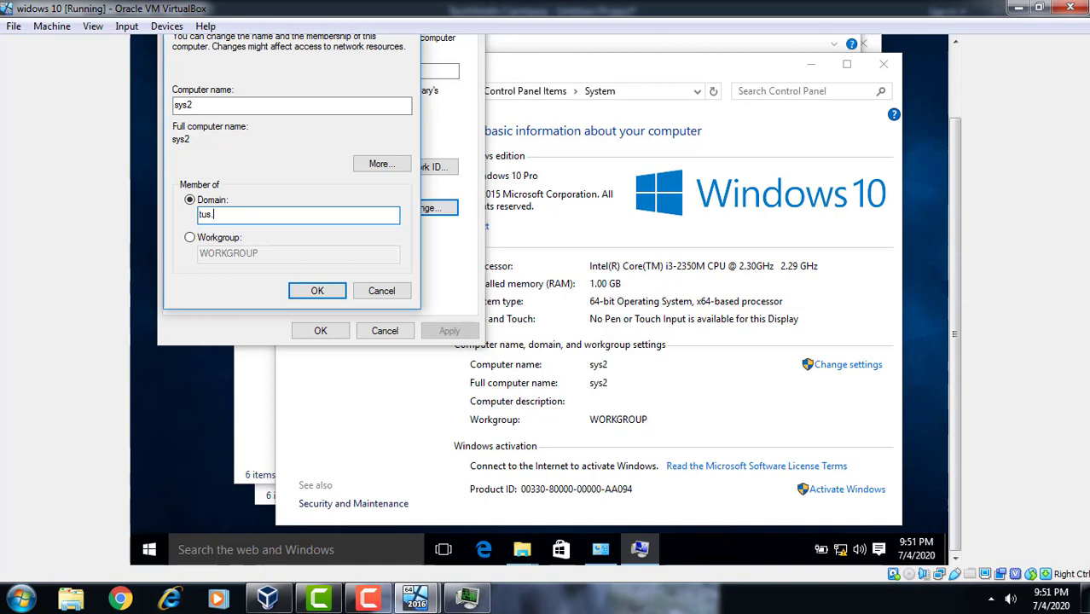
{"action": "type", "text": "com"}
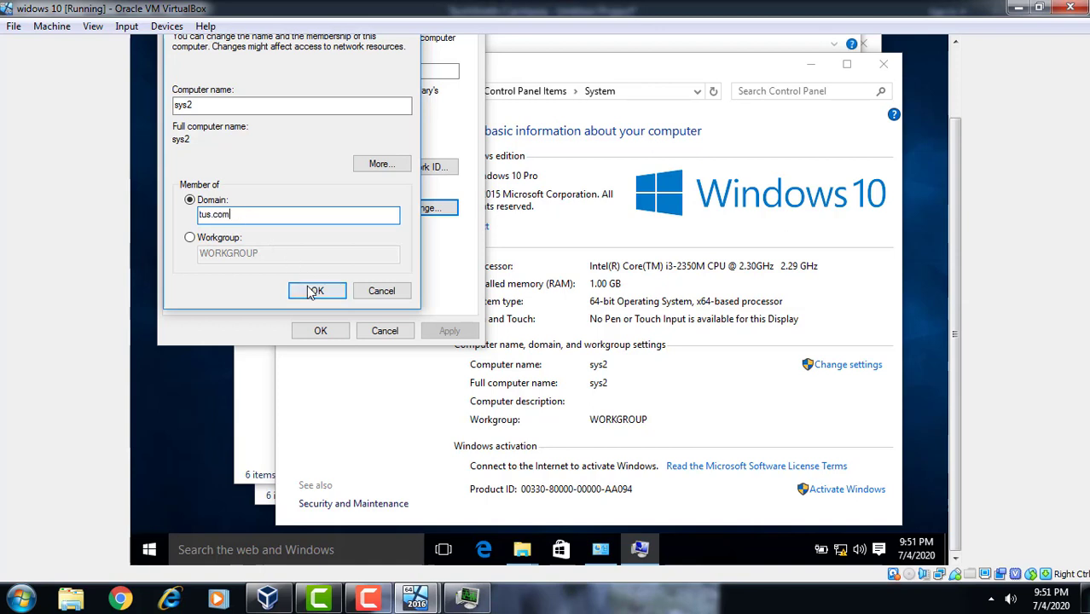
{"action": "left_click", "coordinate": [311, 290]}
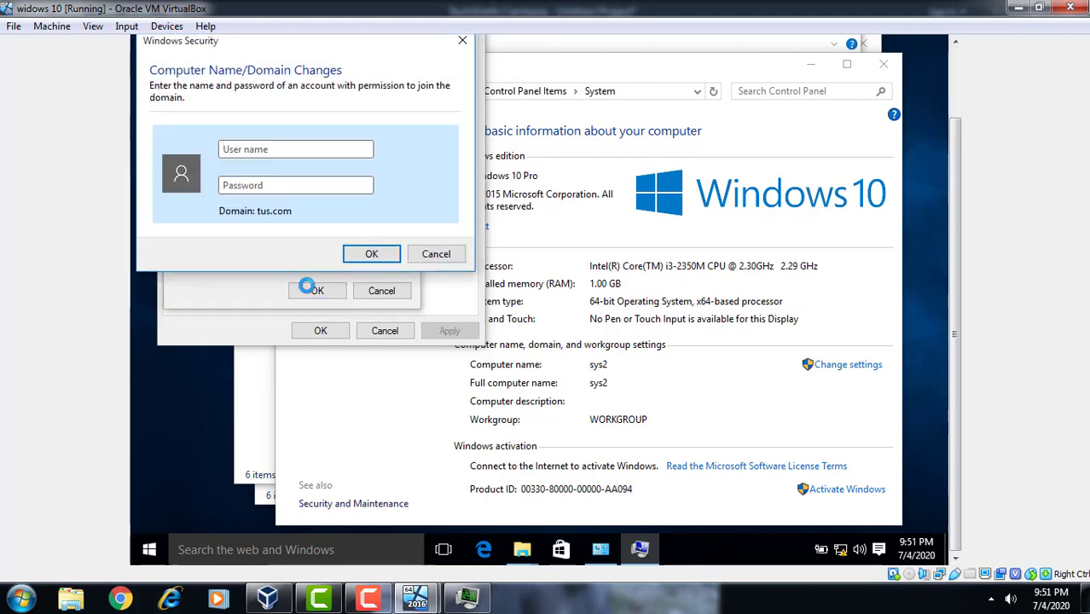
Authenticate the domain join with the administrator account and its password
{"action": "type", "text": "administ"}
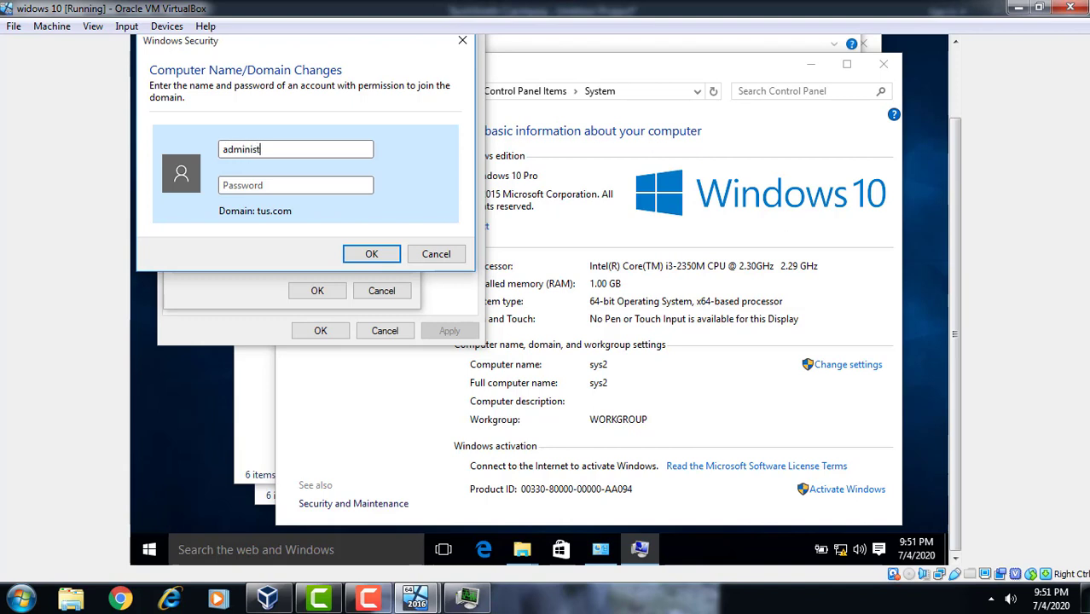
{"action": "type", "text": "rator"}
{"action": "key", "text": "Tab"}
{"action": "type", "text": "********"}
{"action": "key", "text": "Return"}
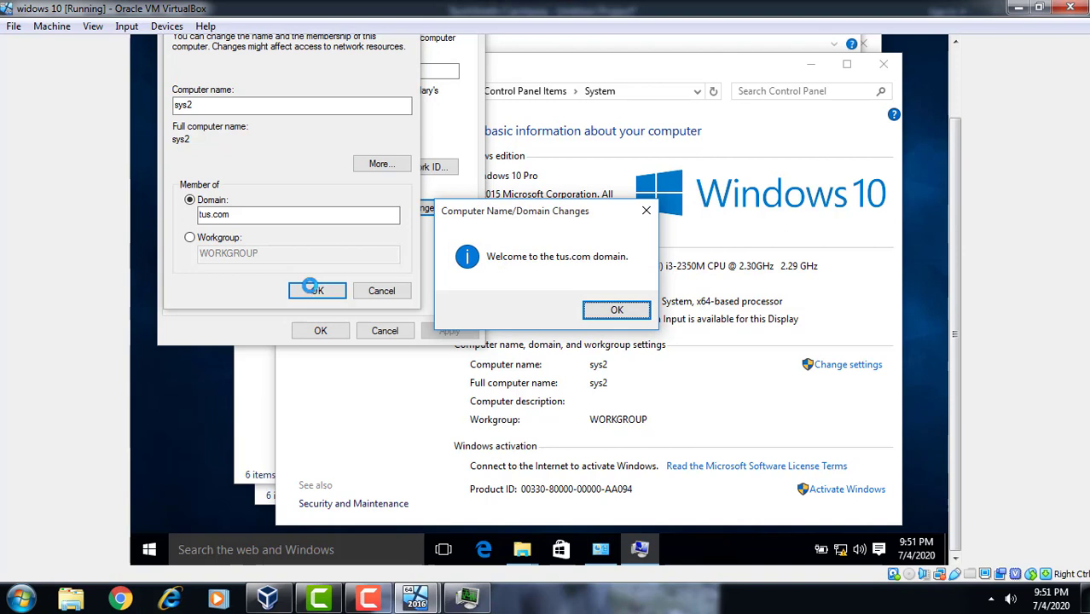
Dismiss the welcome and restart notices, close System Properties, and restart now
{"action": "left_click", "coordinate": [614, 311]}
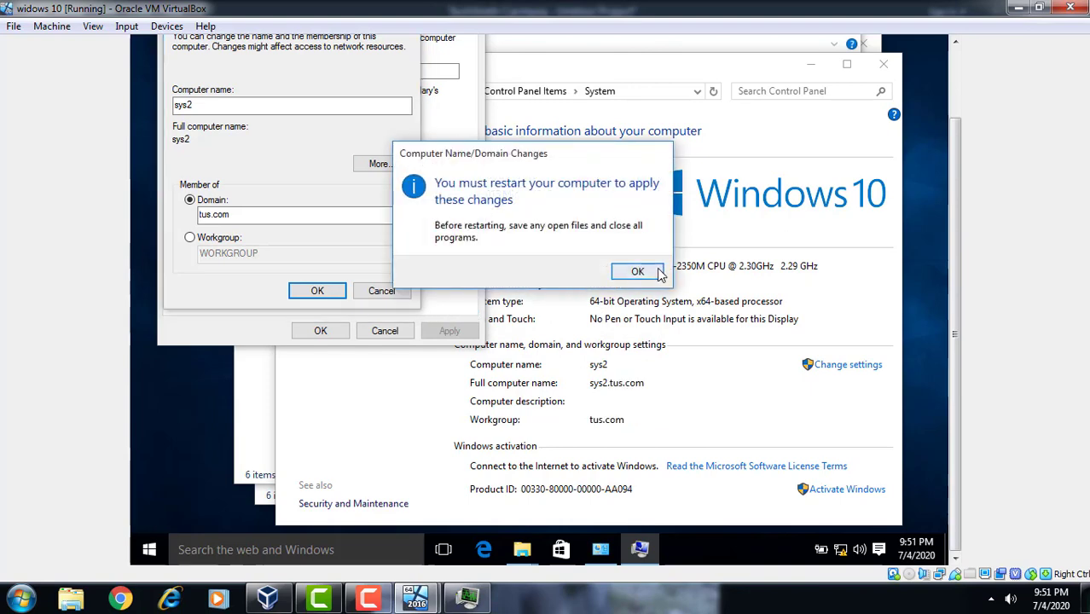
{"action": "left_click", "coordinate": [648, 275]}
{"action": "left_click", "coordinate": [318, 331]}
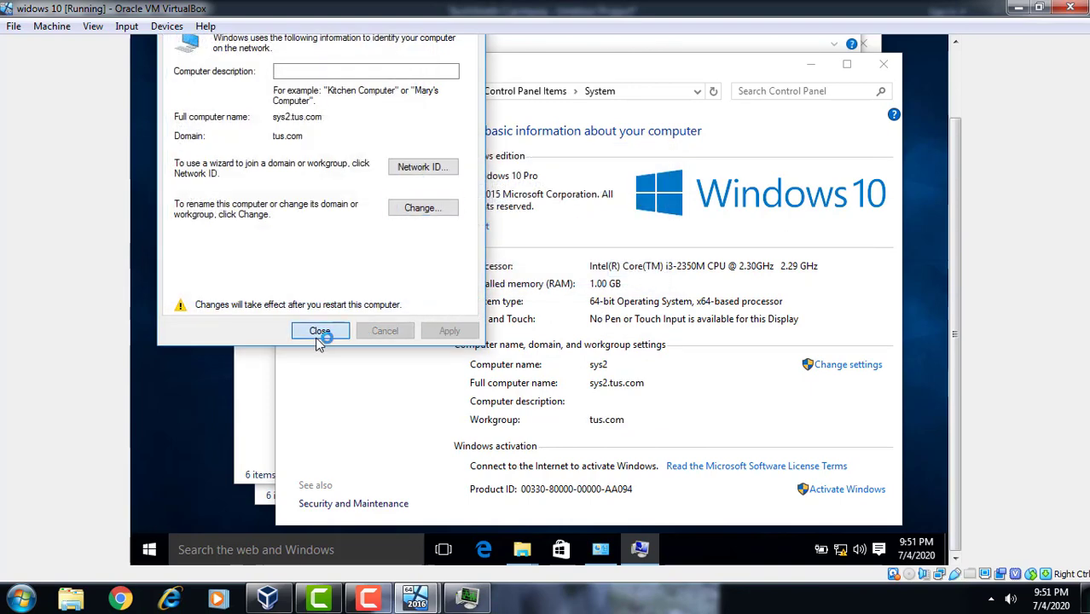
{"action": "left_click", "coordinate": [577, 268]}
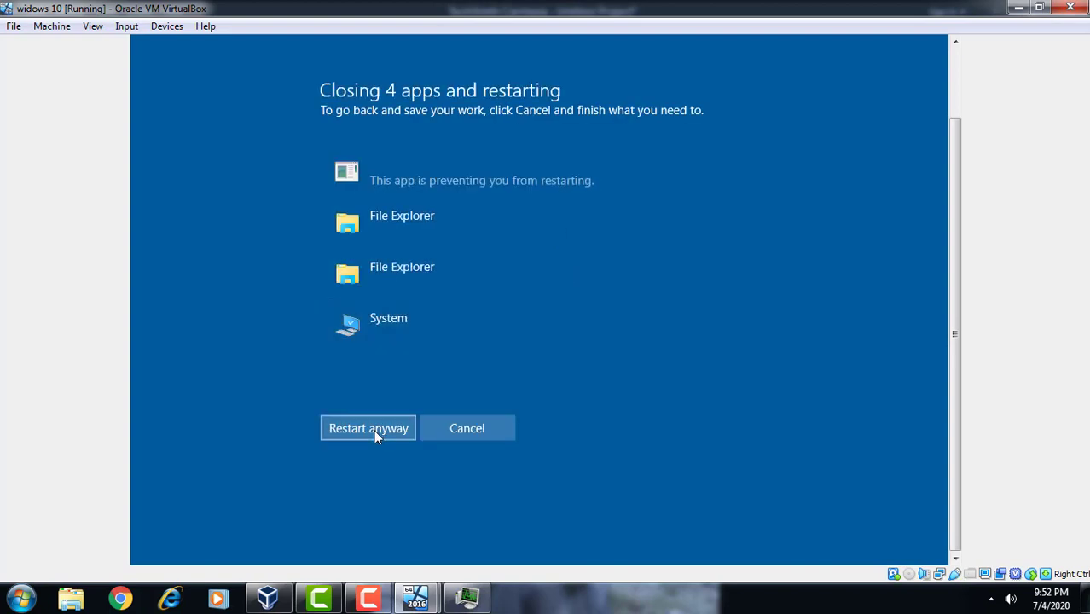
Force the restart despite open apps and choose Other user at sign-in
{"action": "left_click", "coordinate": [370, 599]}
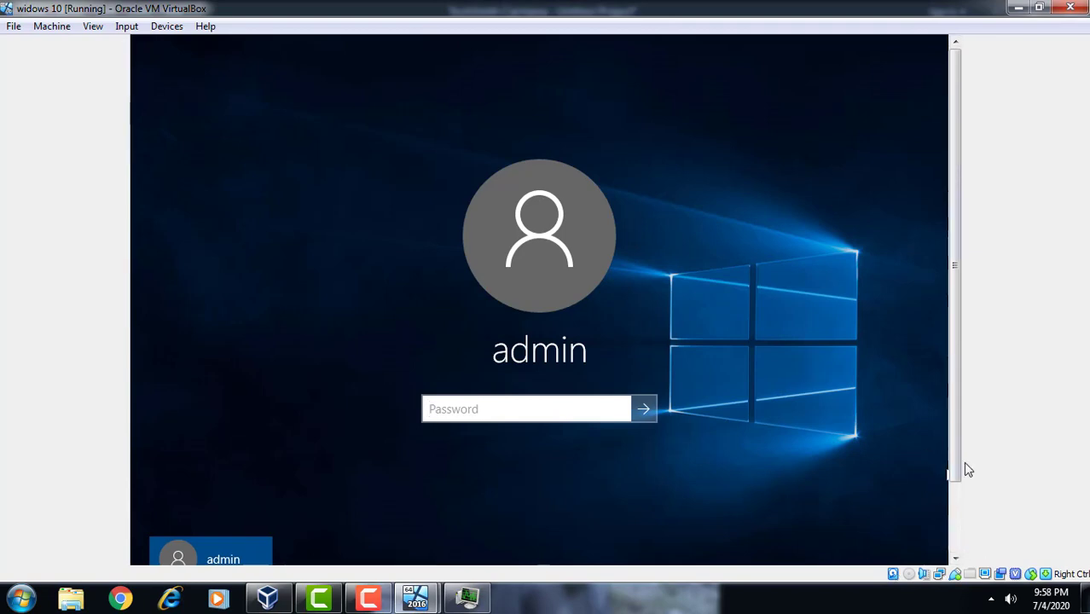
{"action": "left_click", "coordinate": [956, 515]}
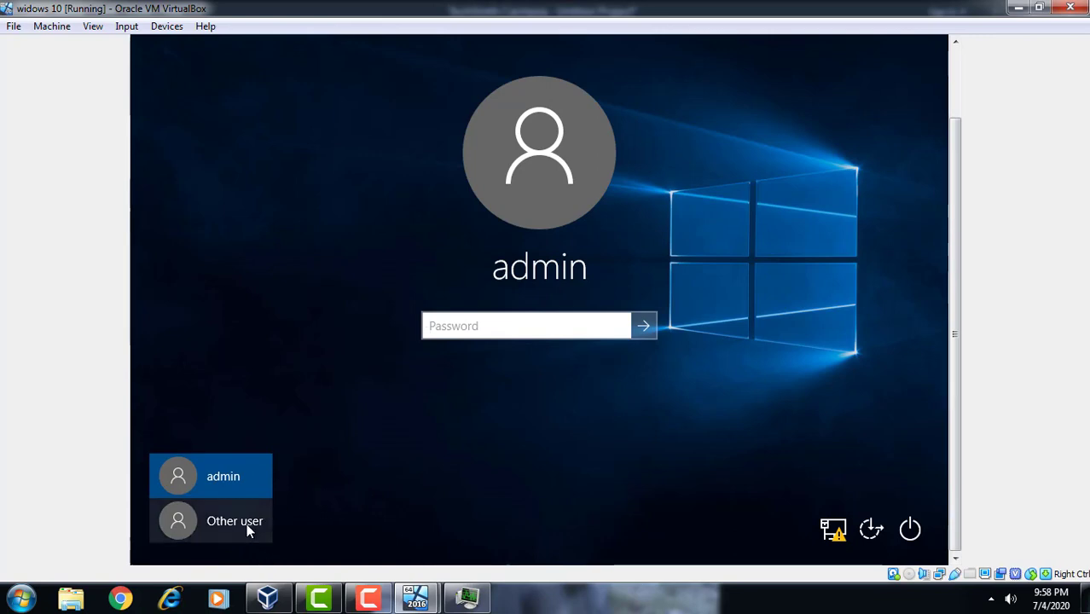
{"action": "left_click", "coordinate": [238, 545]}
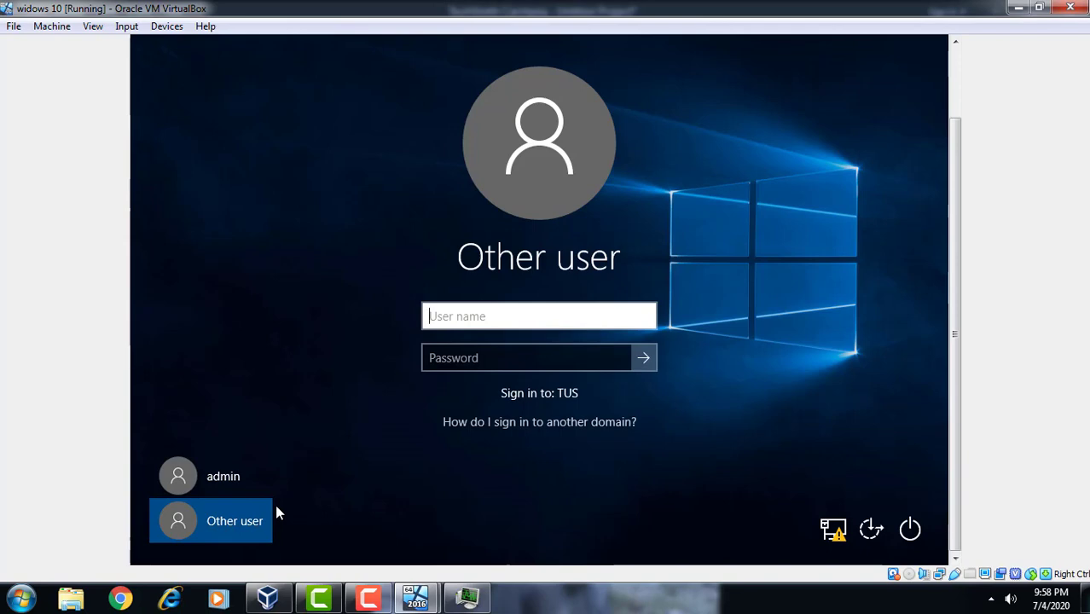
Sign in with the TUS domain user's name and password
{"action": "type", "text": "Tushar"}
{"action": "key", "text": "Home"}
{"action": "type", "text": "1"}
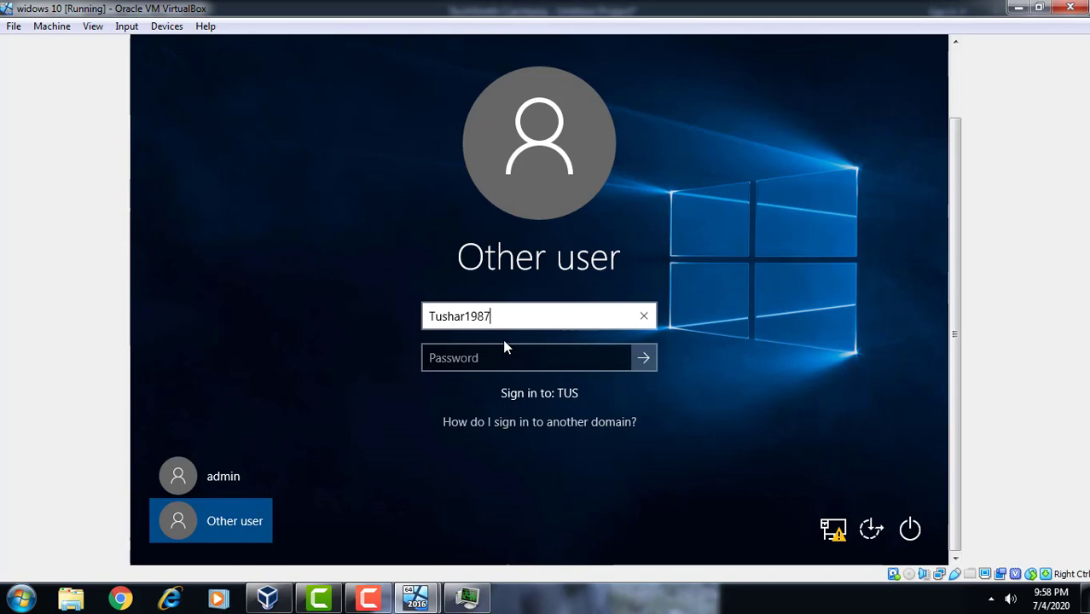
{"action": "key", "text": "Tab"}
{"action": "type", "text": "*****"}
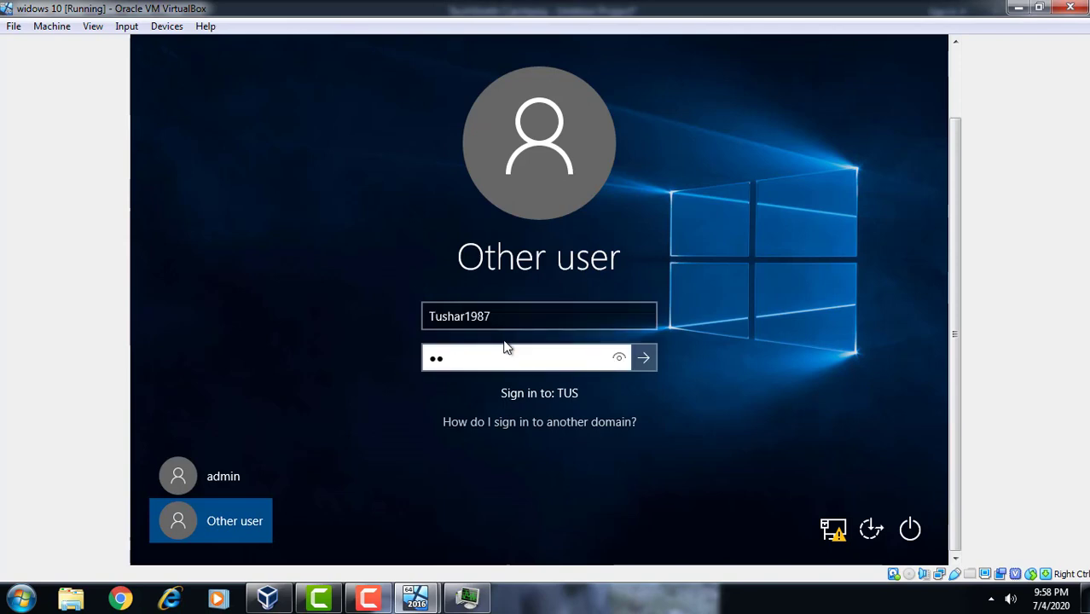
{"action": "type", "text": "****"}
{"action": "key", "text": "Return"}
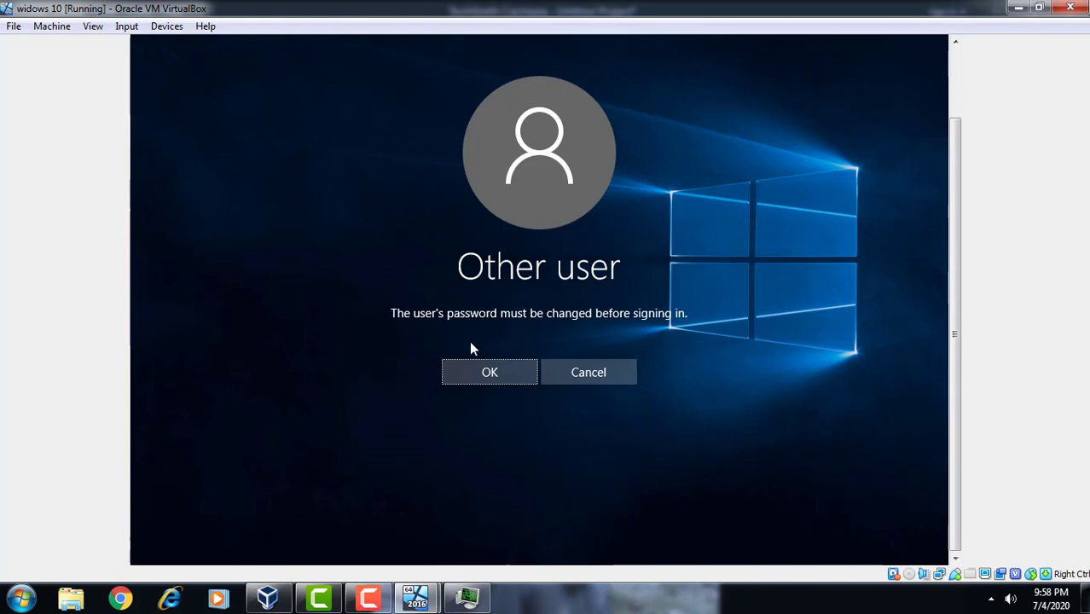
Enter and confirm a new password for the domain user and submit it
{"action": "left_click", "coordinate": [483, 373]}
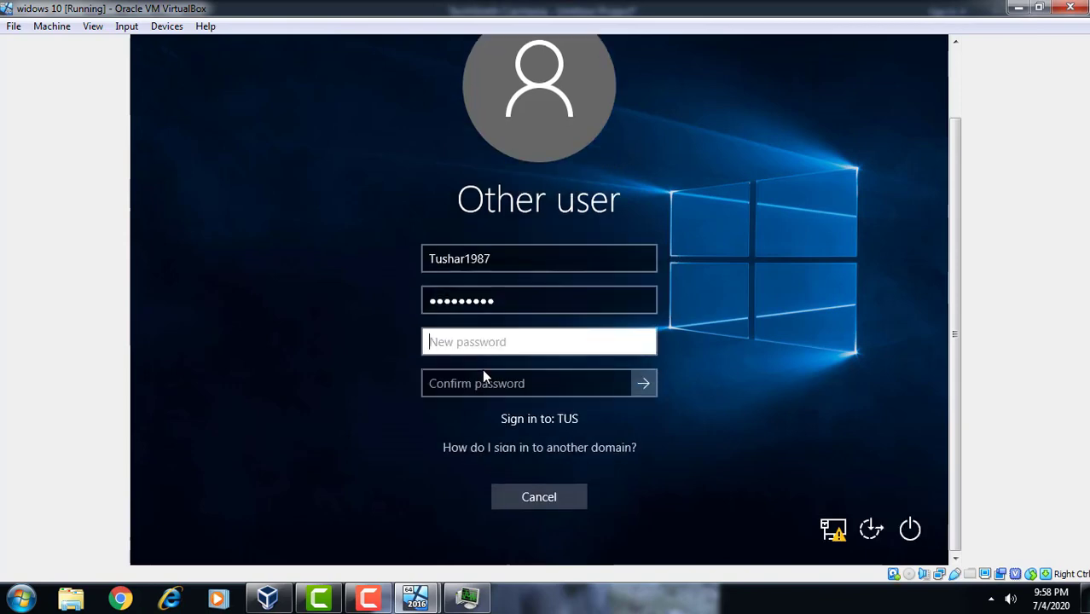
{"action": "type", "text": "••"}
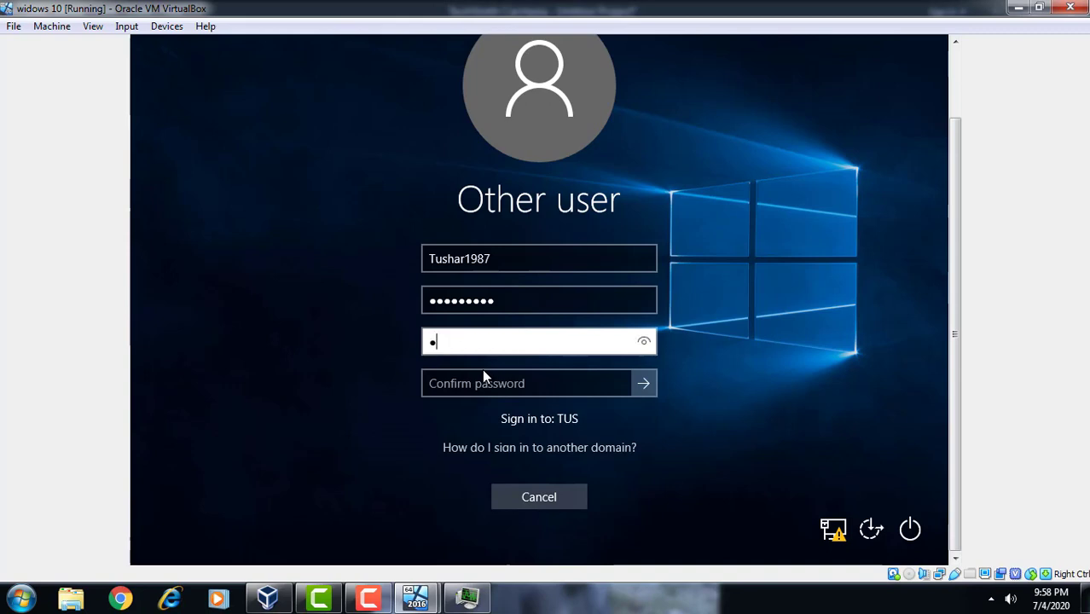
{"action": "type", "text": "•••"}
{"action": "key", "text": "Tab"}
{"action": "type", "text": "•"}
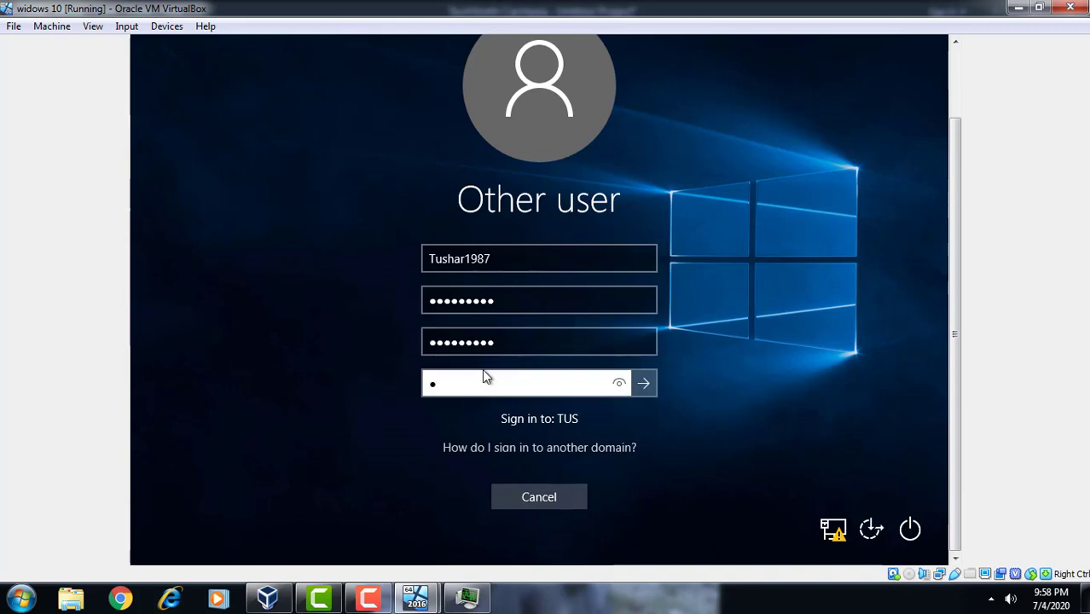
{"action": "type", "text": "•••"}
{"action": "key", "text": "Return"}
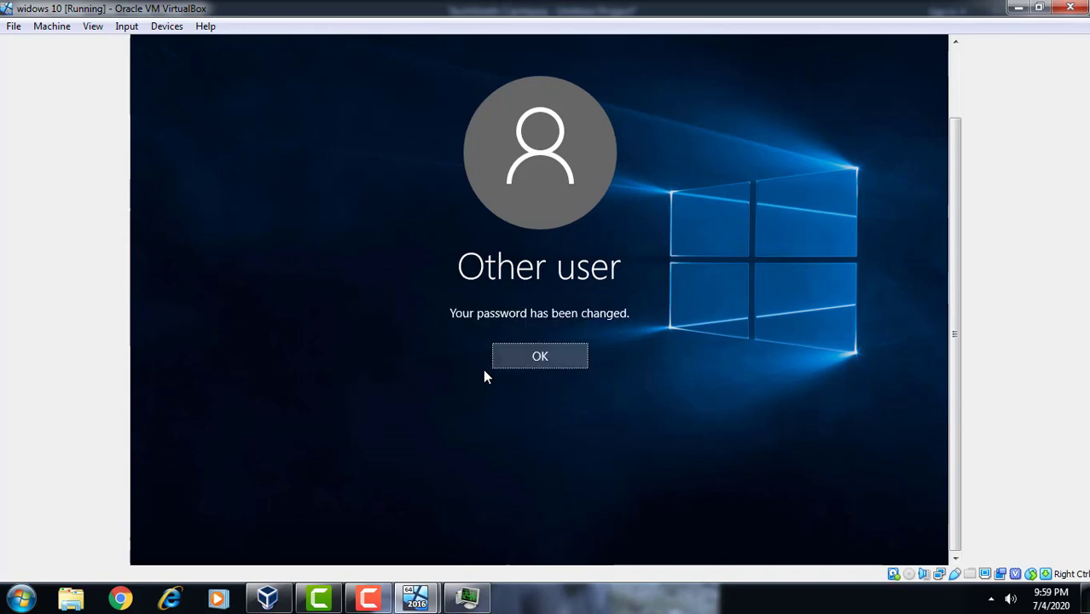
Accept the password-changed message and let the domain user's first sign-in continue
{"action": "left_click", "coordinate": [546, 358]}
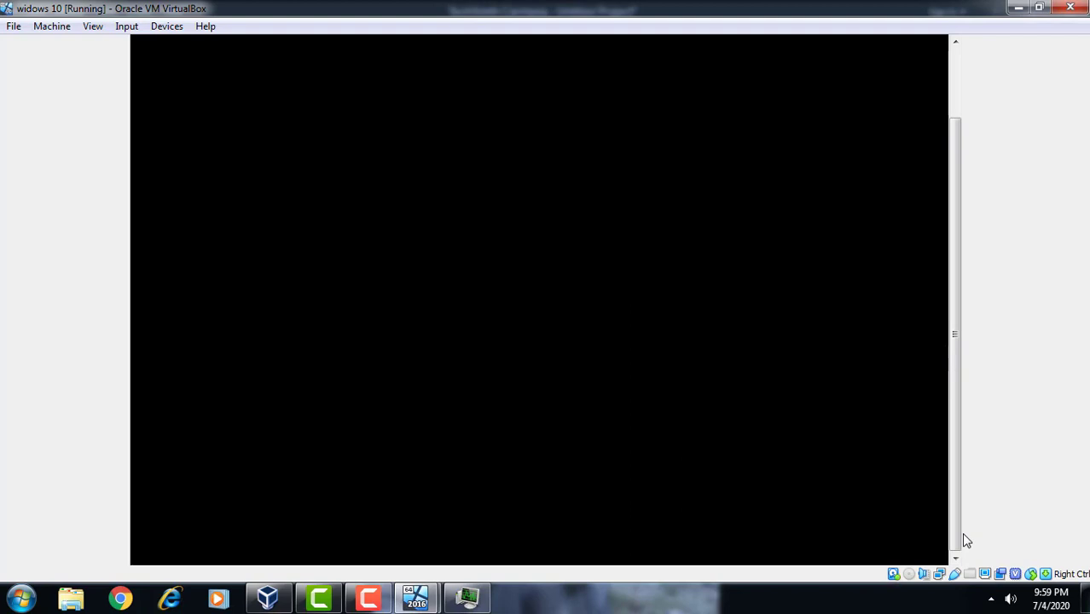
{"action": "left_click", "coordinate": [954, 61]}
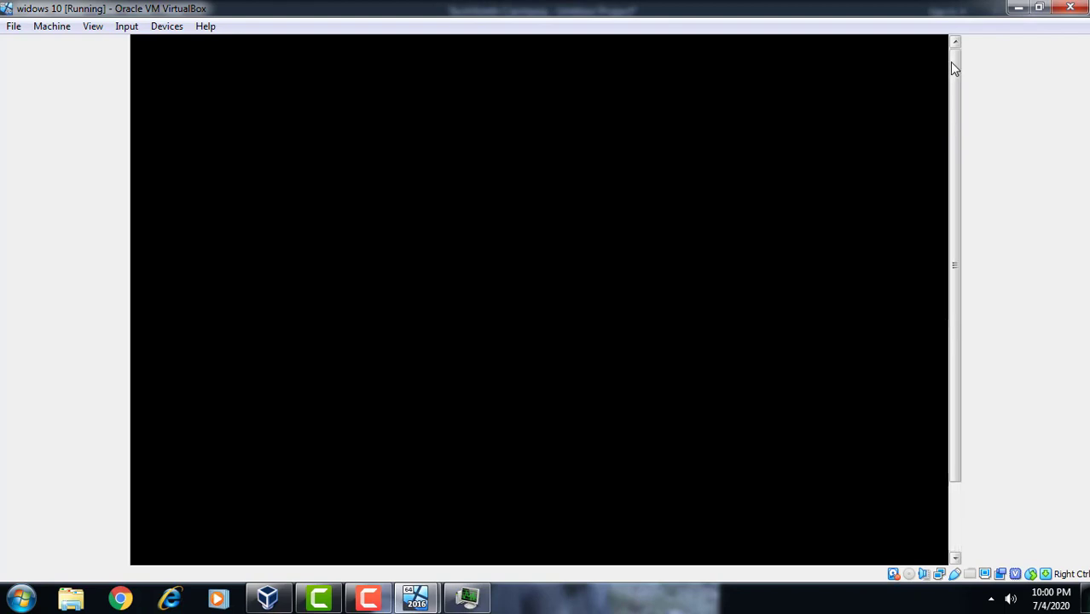